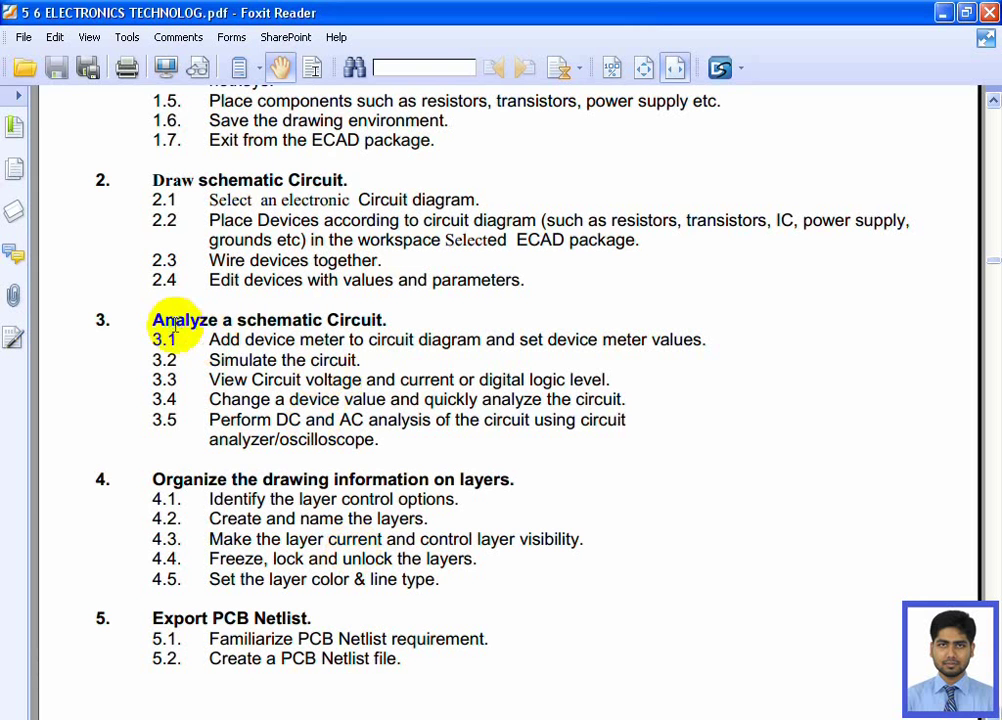
Review syllabus lines 3.3–3.4 in Foxit Reader, then switch to the blank ISIS schematic
scroll(318, 310, up, 1)
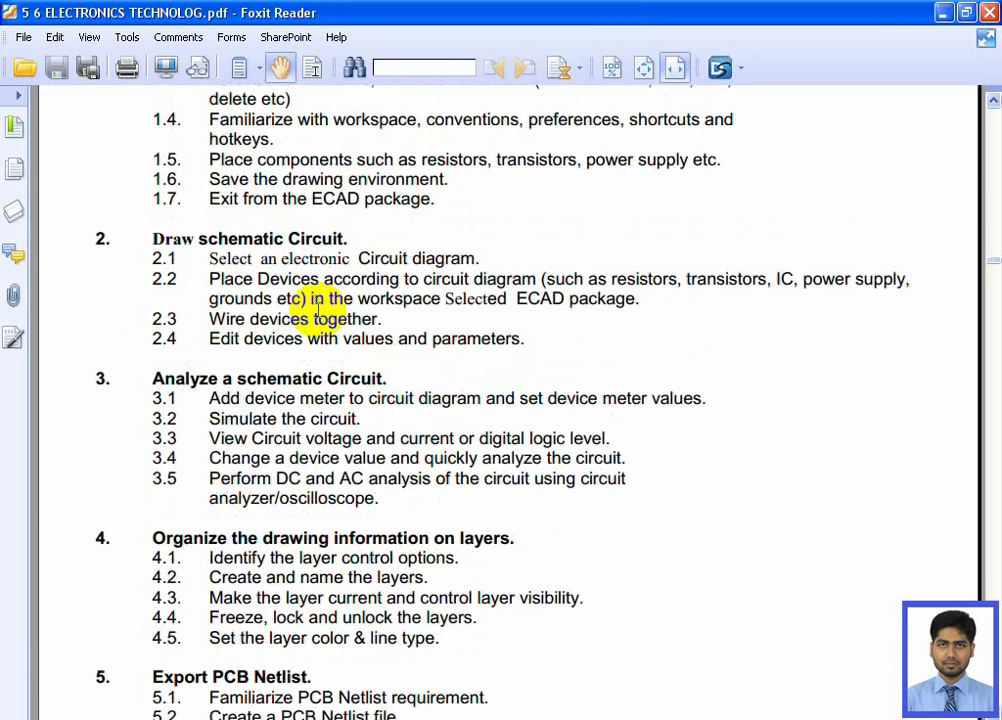
scroll(300, 330, down, 1)
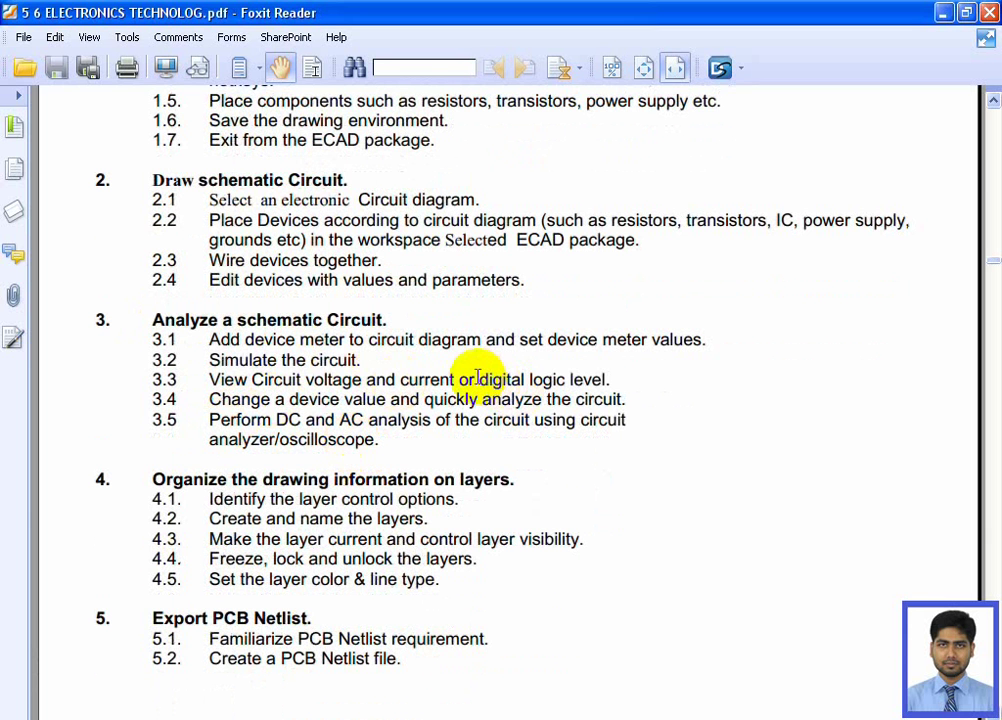
drag(478, 379, 617, 377)
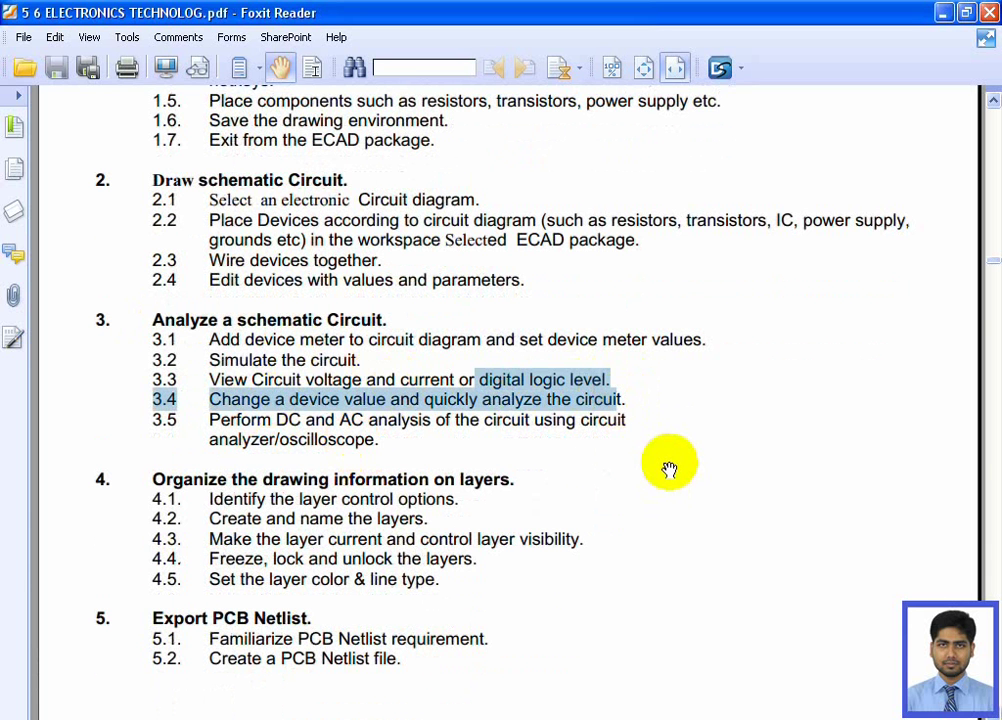
click(577, 398)
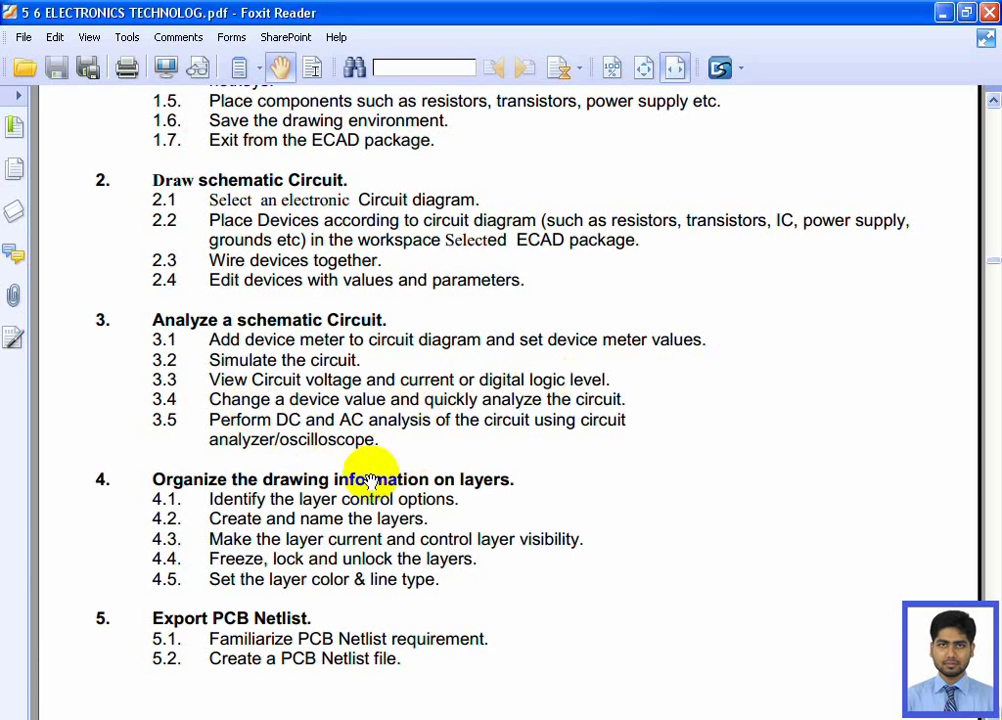
click(392, 717)
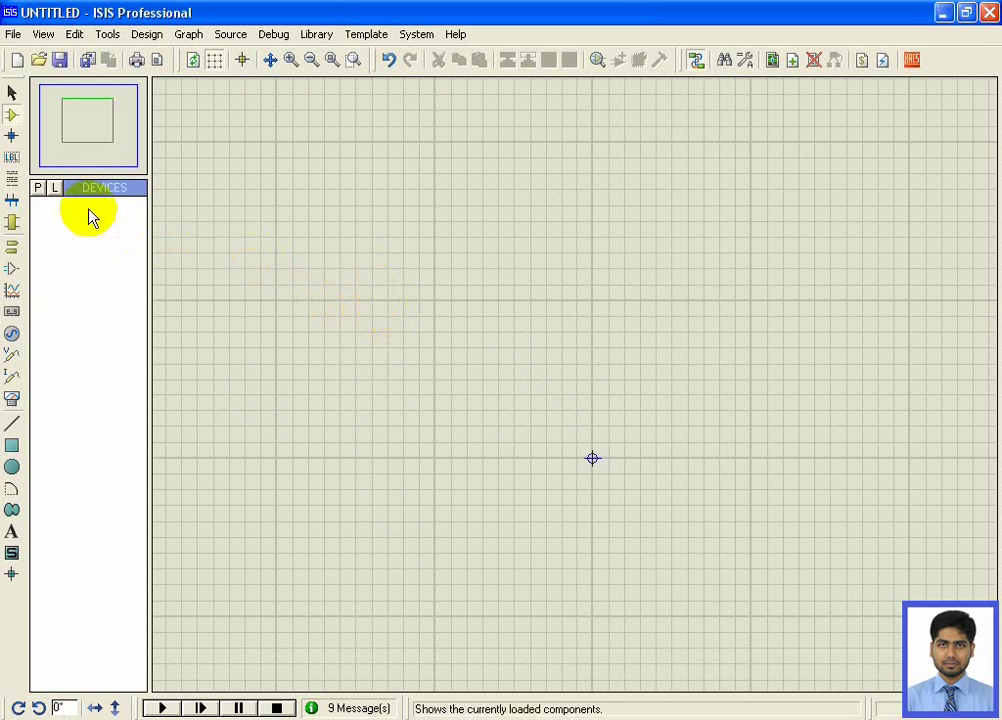
Search the component library for '7476' and add the 7476 JK flip-flop to the device list
click(12, 116)
click(38, 188)
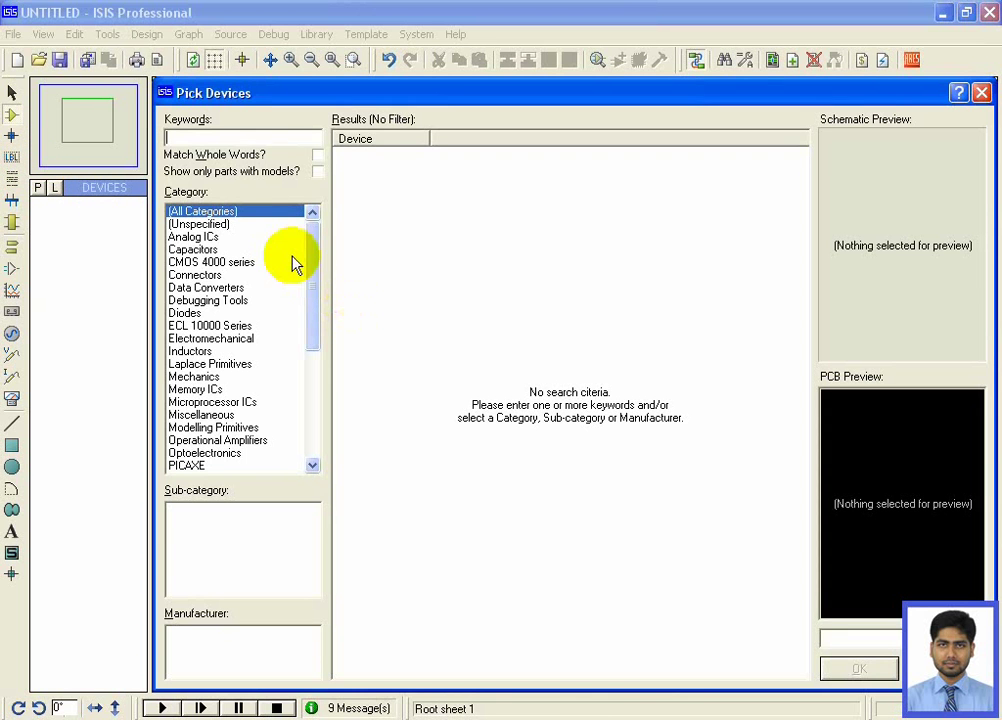
click(262, 140)
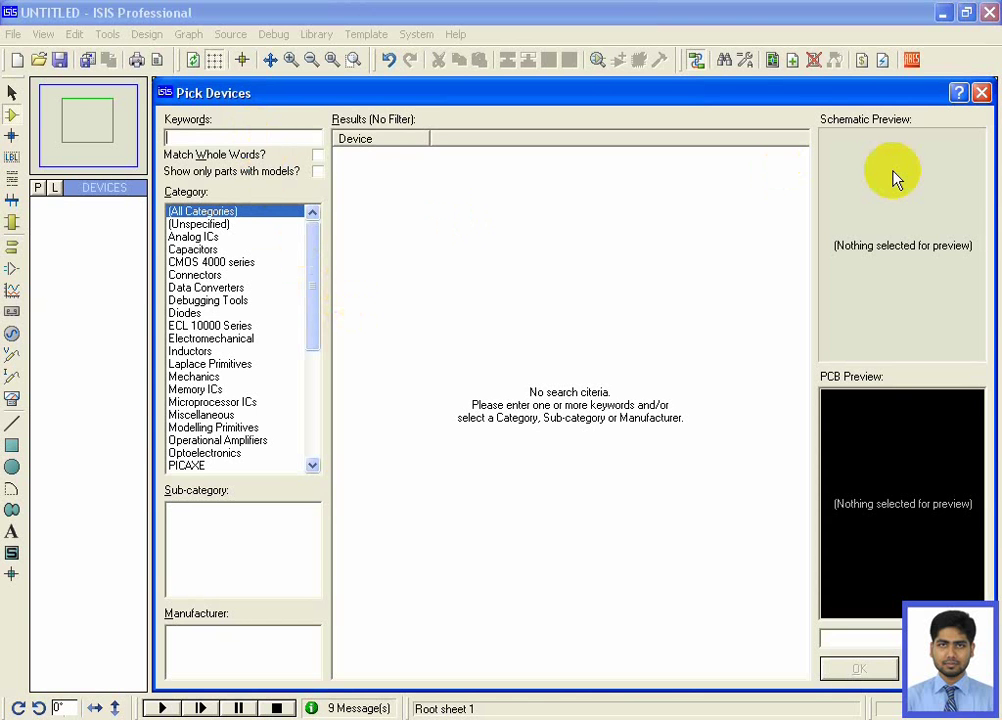
text(74)
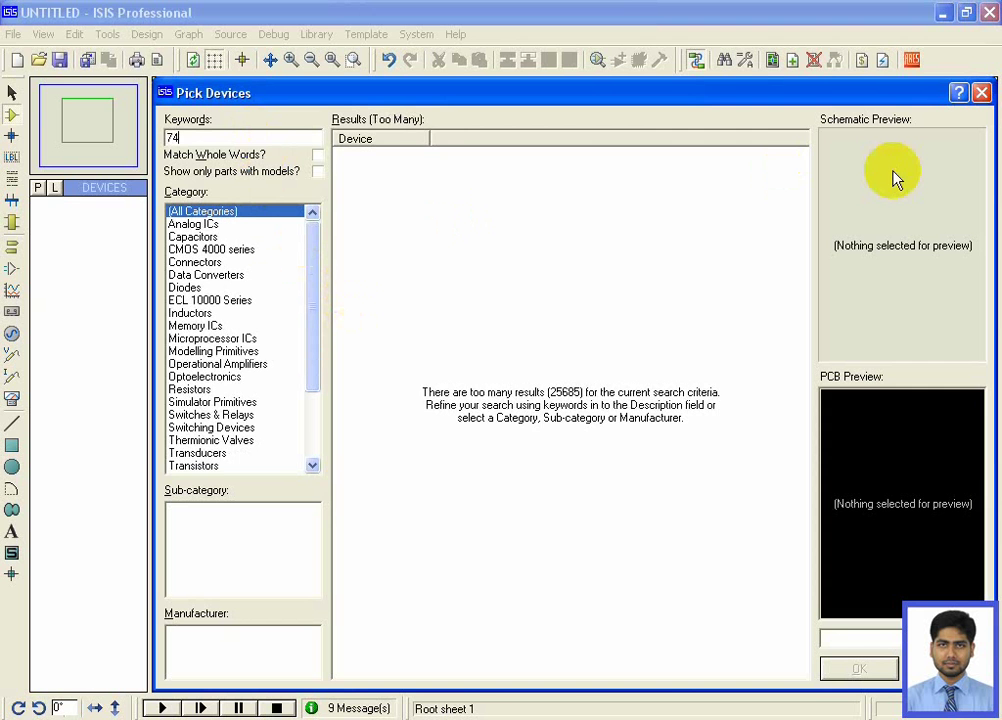
text(76)
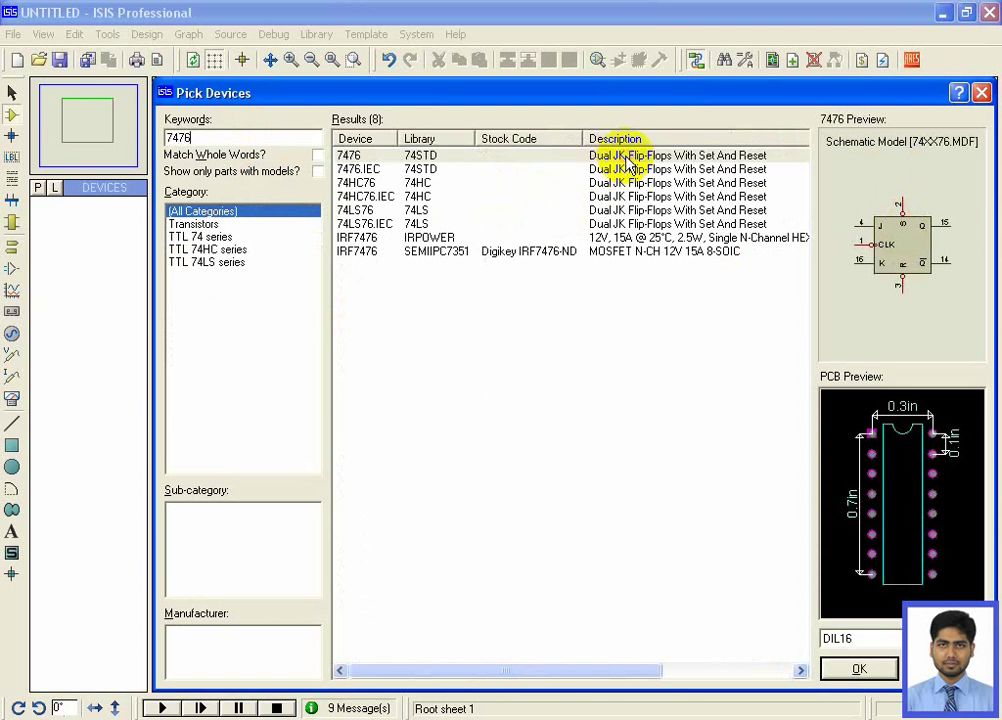
click(672, 157)
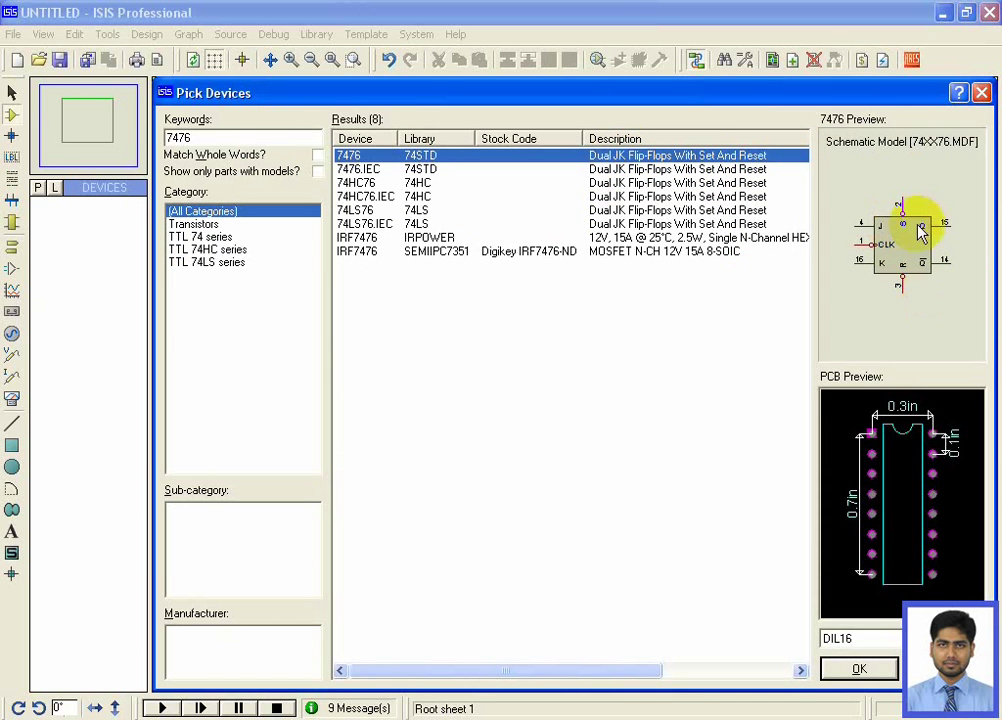
double_click(424, 157)
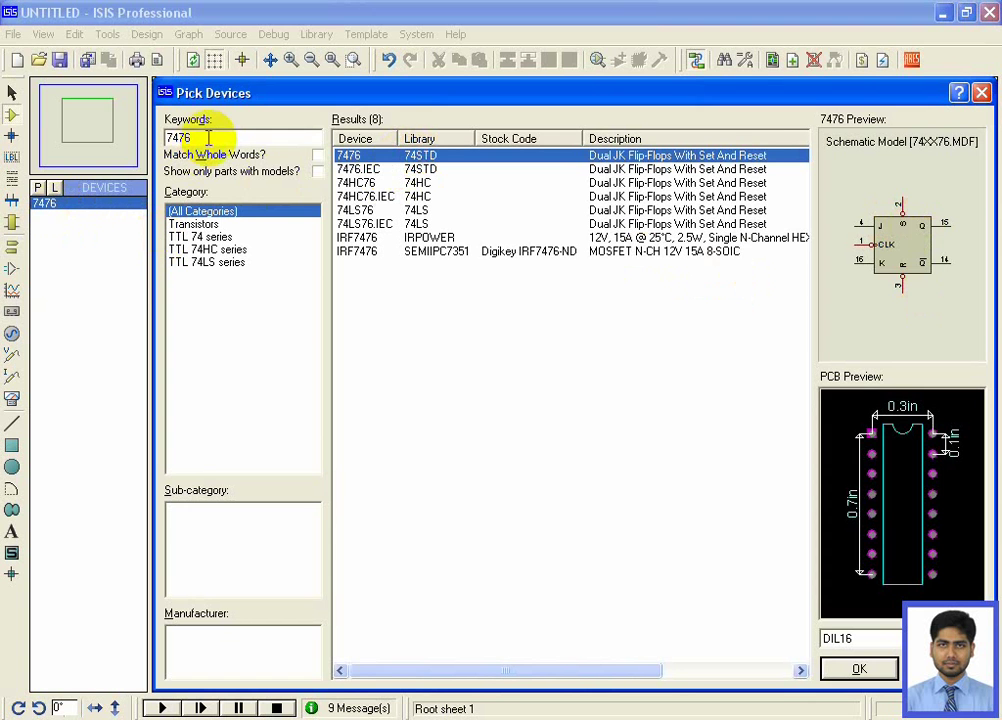
drag(209, 138, 156, 138)
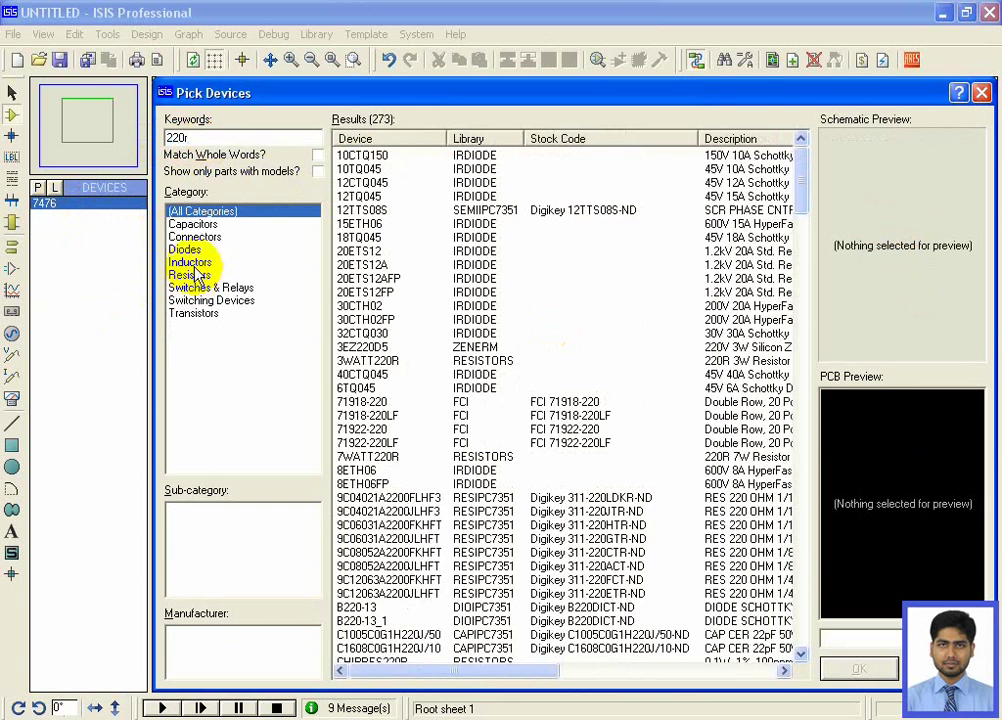
Add the MINRES220R resistor from Resistors > 0.6W Metal Film to the device list
click(207, 281)
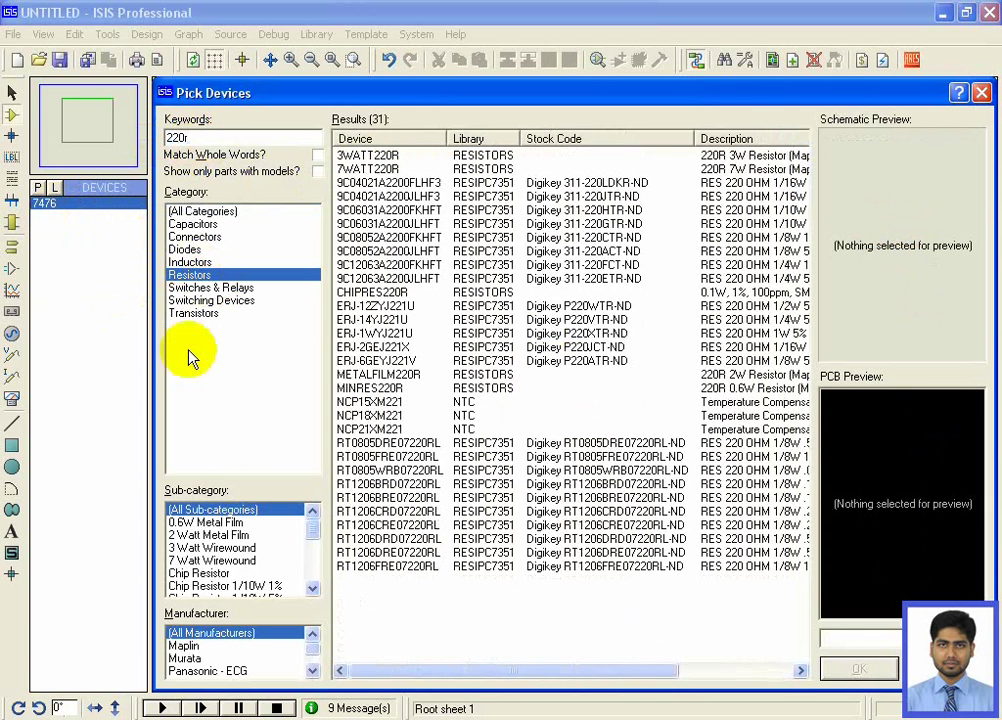
click(200, 522)
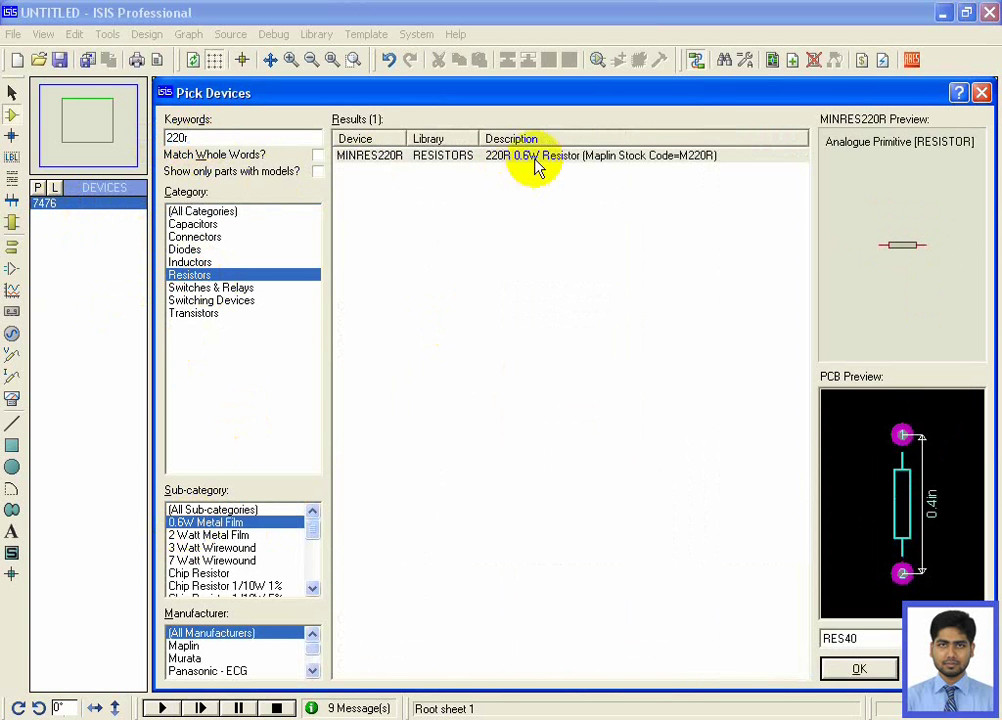
double_click(535, 158)
Search 'LED' and add LED-GREEN from Optoelectronics > LEDs to the device list
click(119, 135)
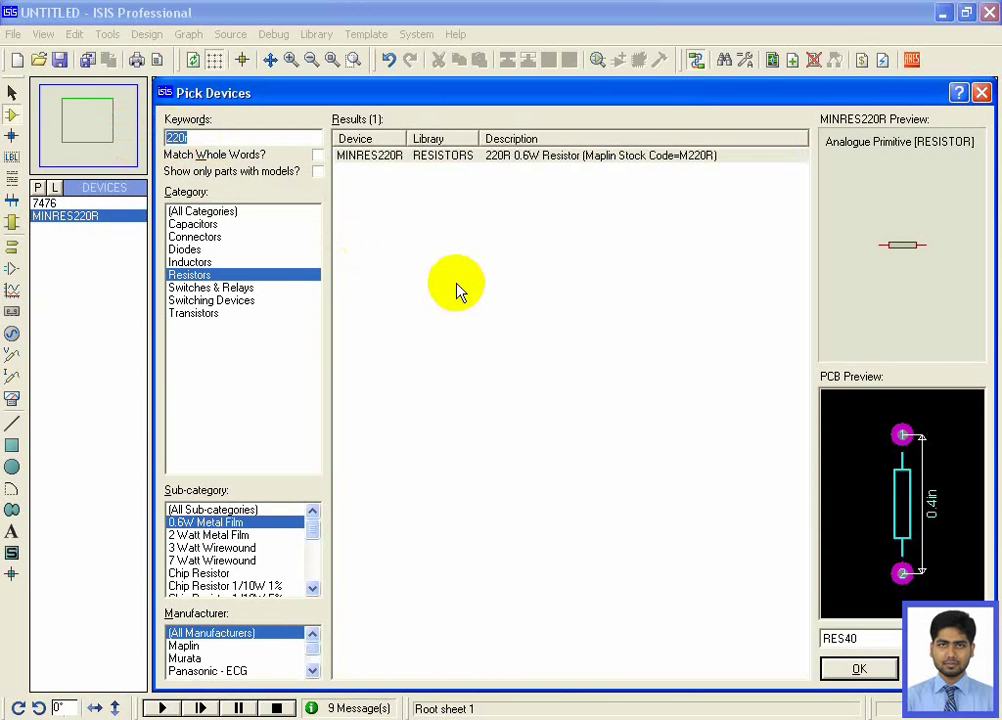
text(LED)
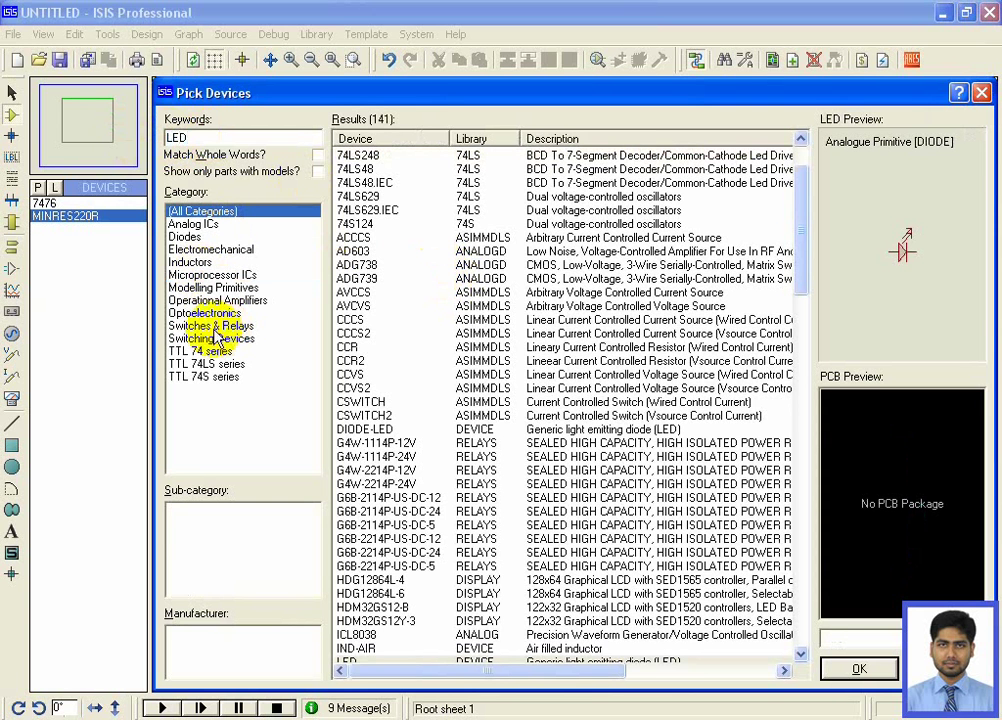
click(205, 313)
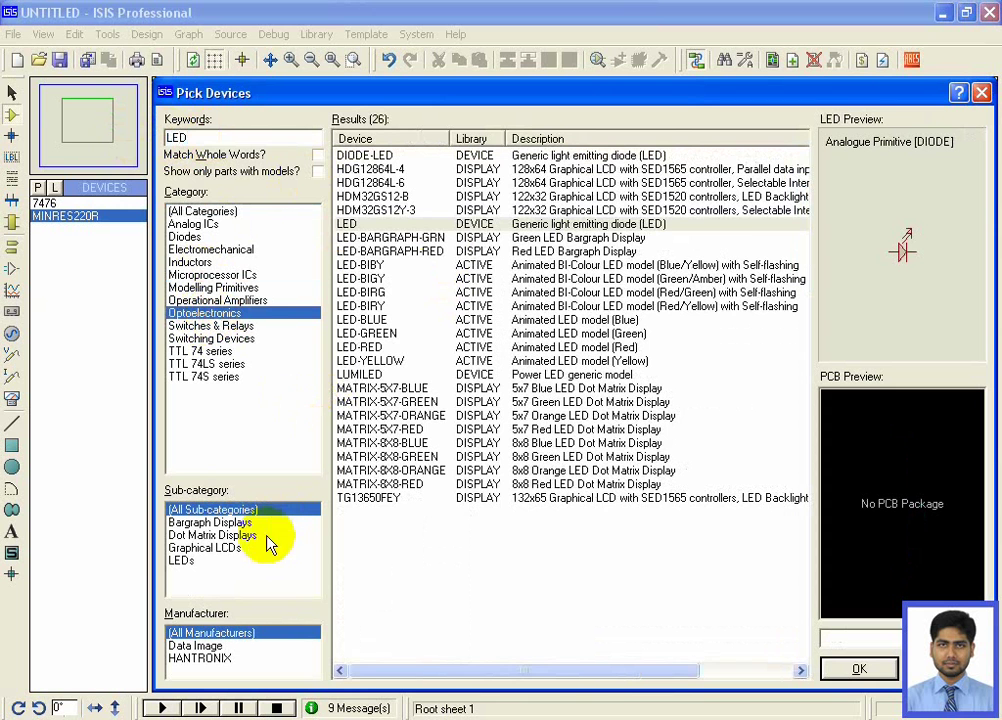
click(181, 561)
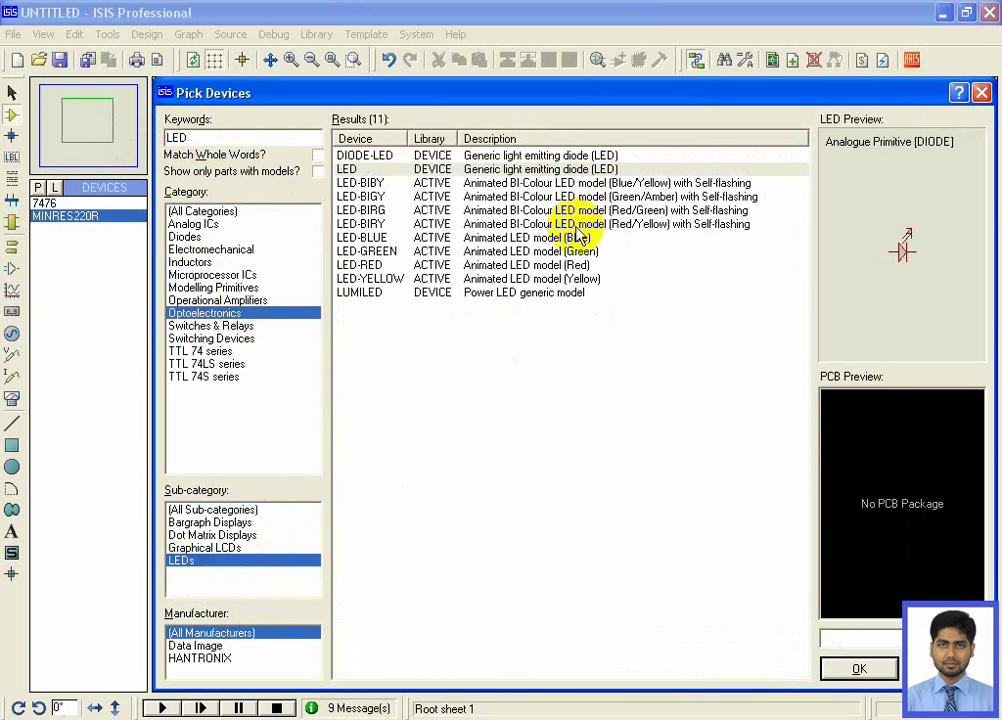
click(516, 251)
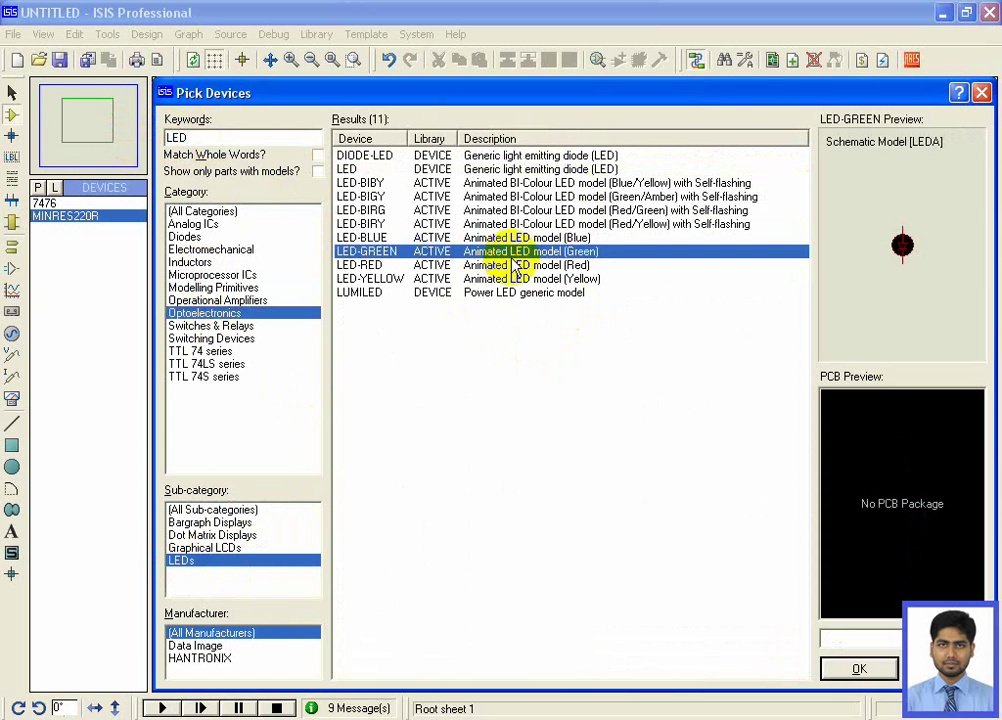
double_click(555, 253)
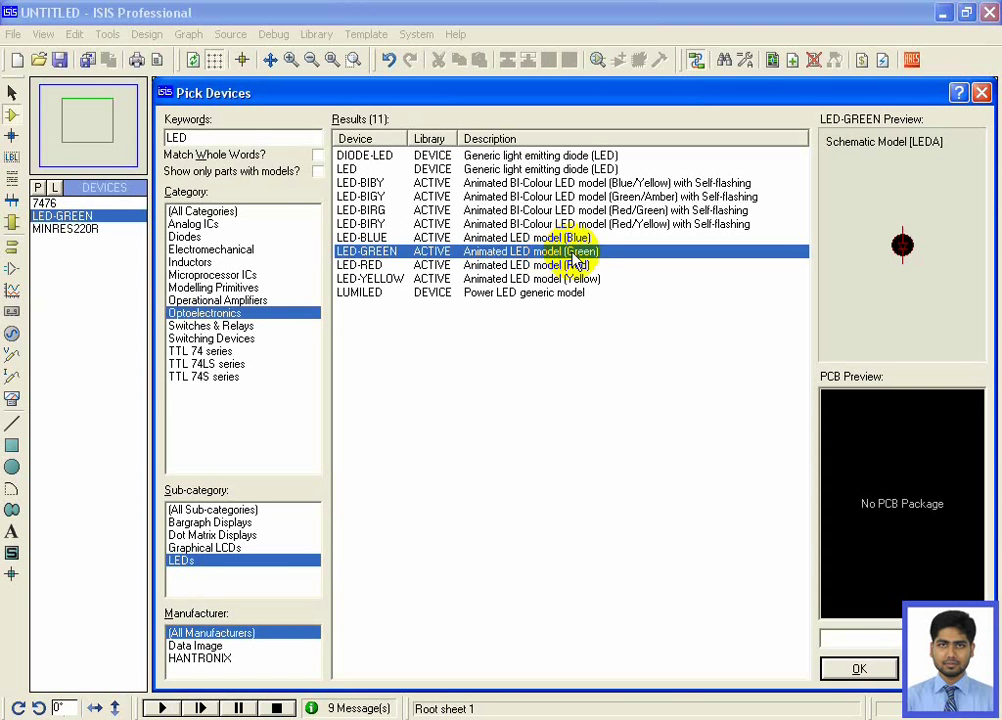
click(201, 142)
Add SW-SPDT-MOM from Switches & Relays to the device list and close Pick Devices
double_click(201, 142)
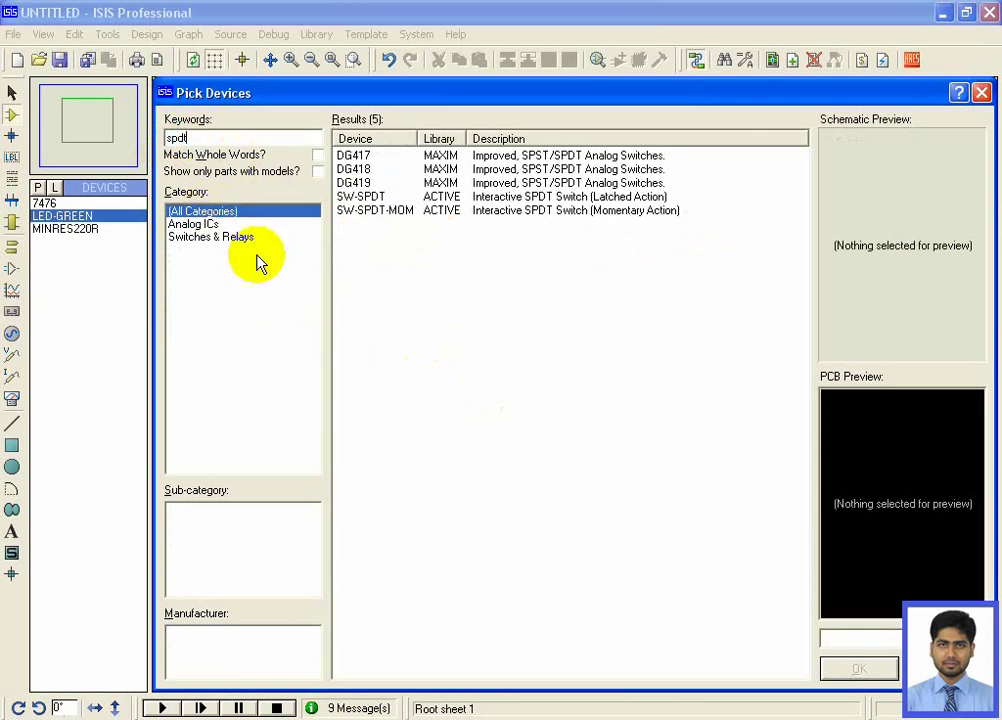
click(192, 240)
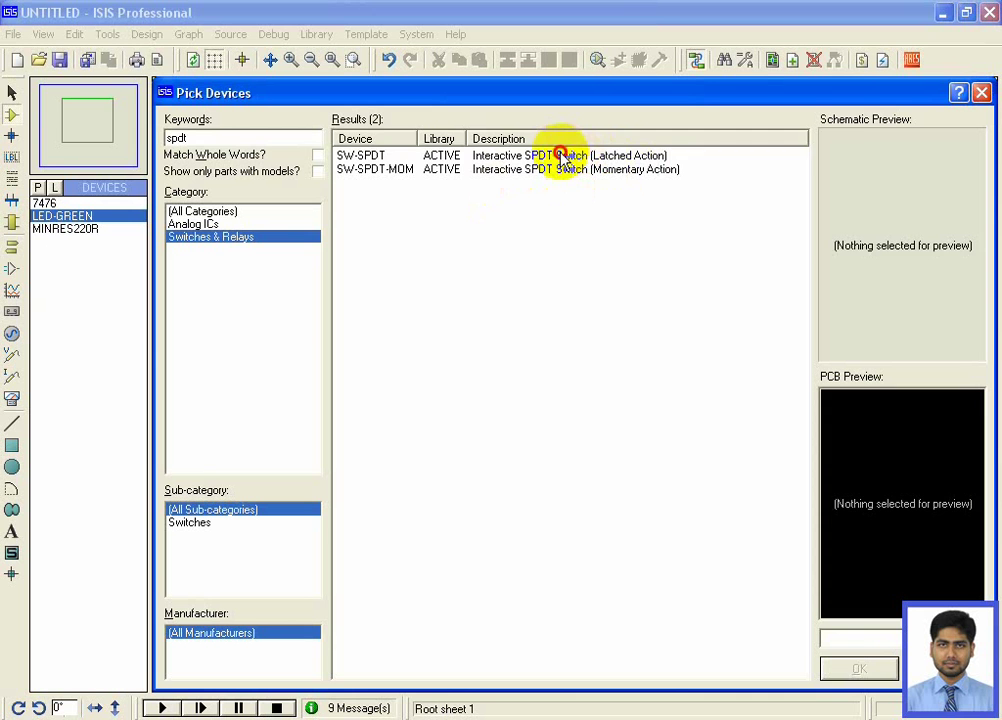
click(560, 157)
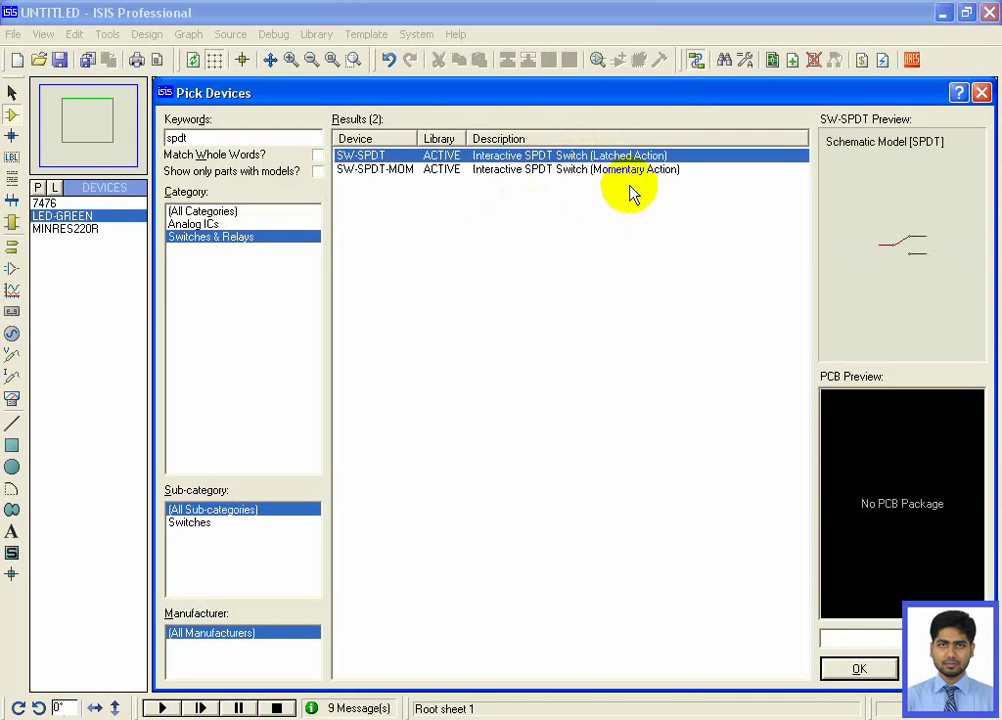
click(553, 171)
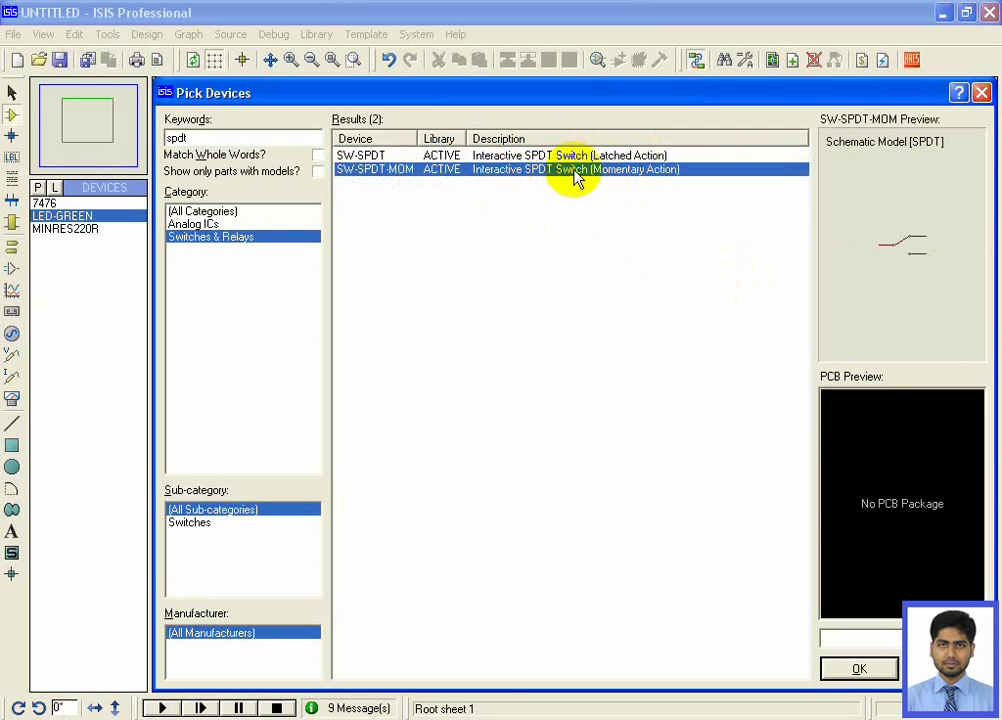
double_click(575, 172)
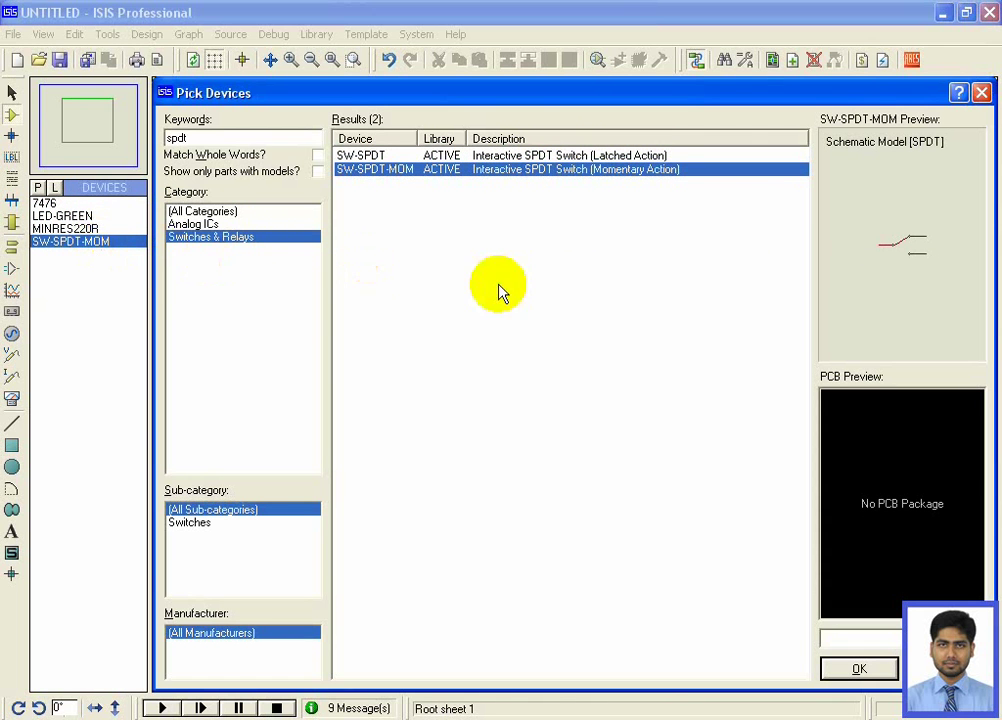
click(981, 92)
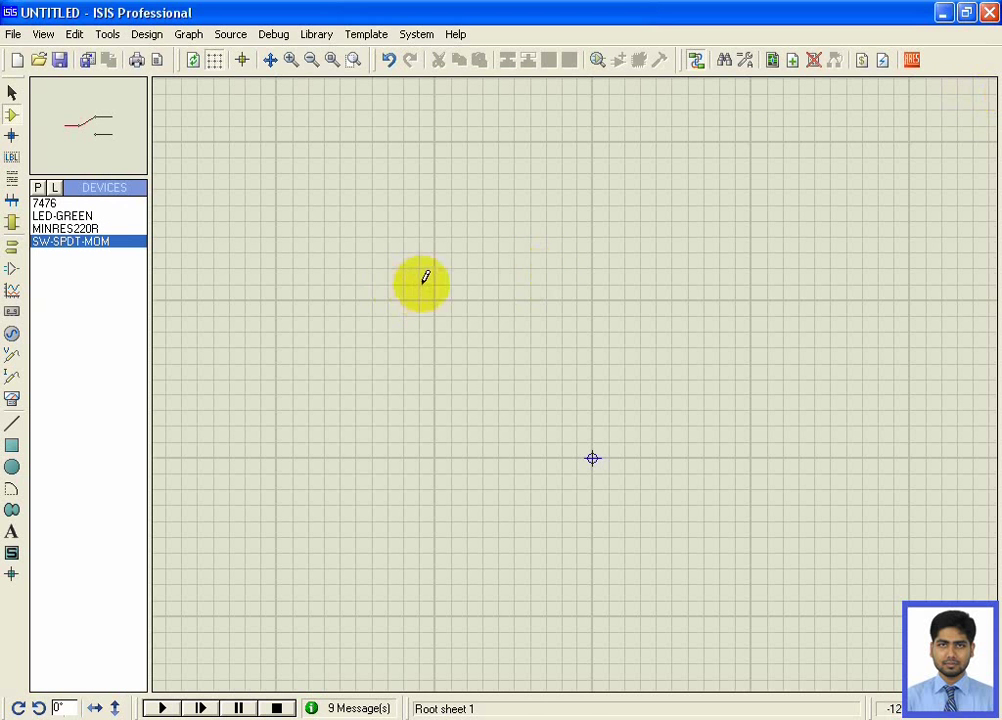
Place the first 7476 flip-flop U1:A and mirror it so Q faces left
click(48, 204)
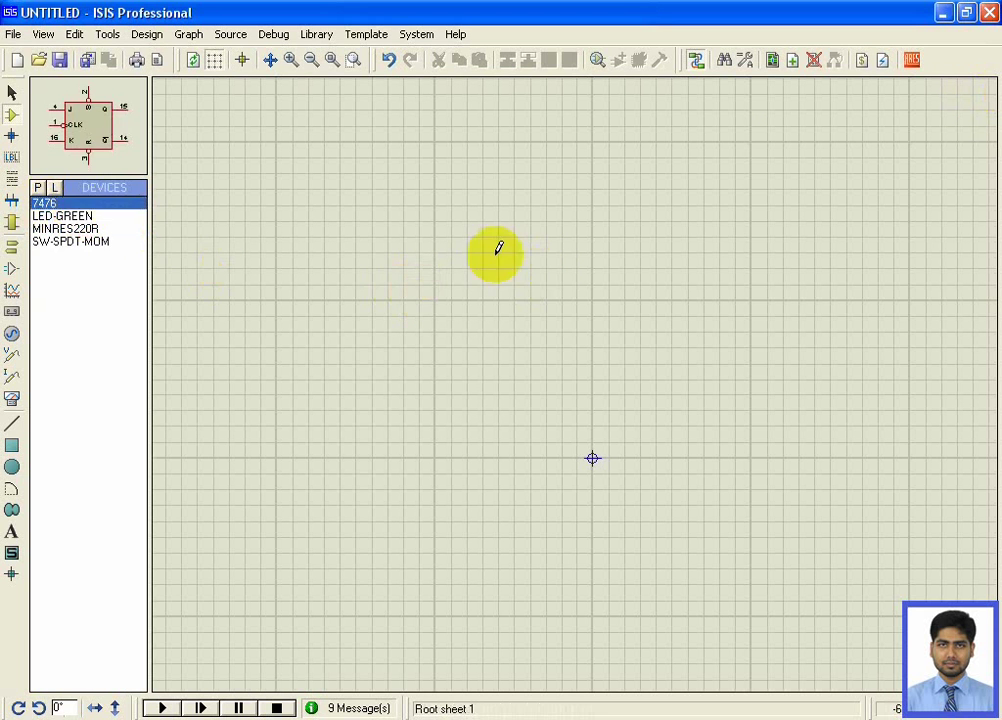
scroll(776, 420, down, 1)
click(738, 358)
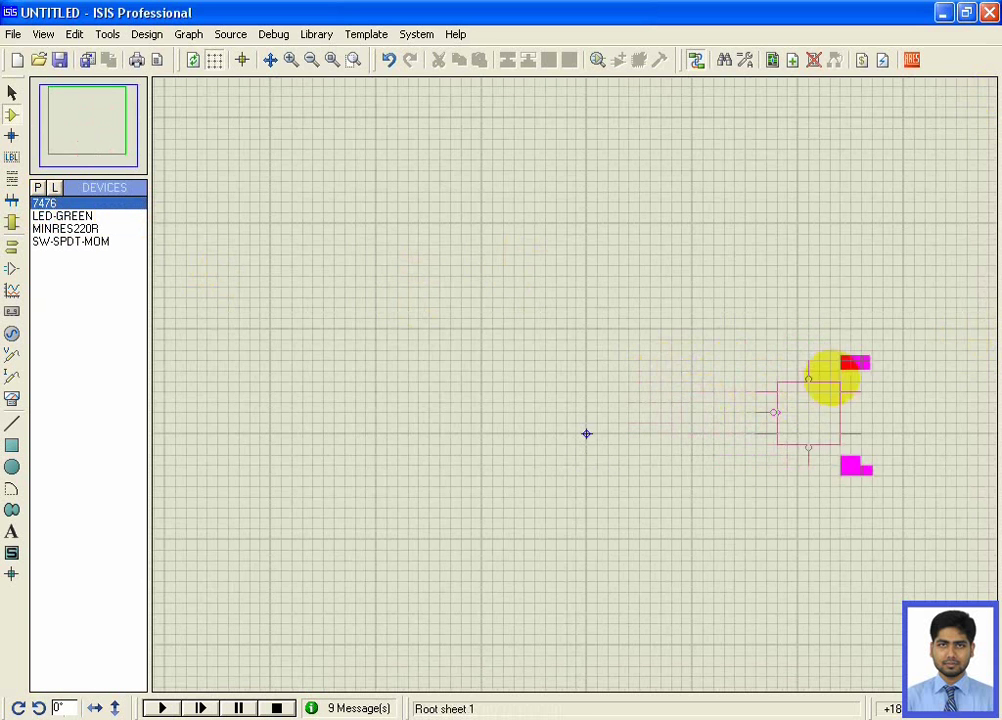
click(800, 377)
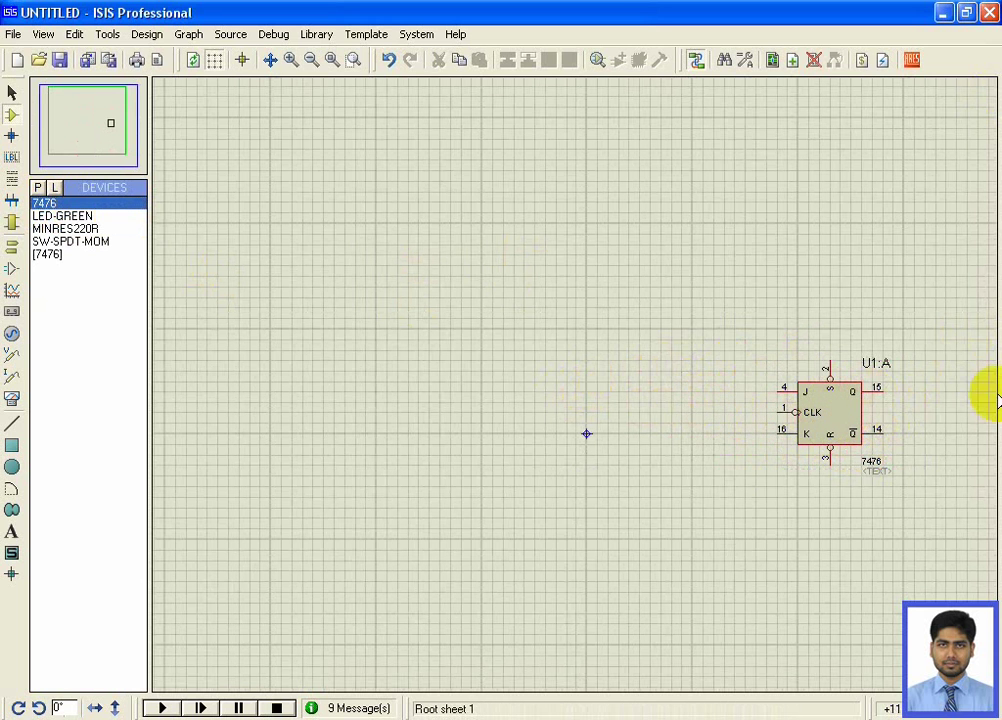
click(835, 412)
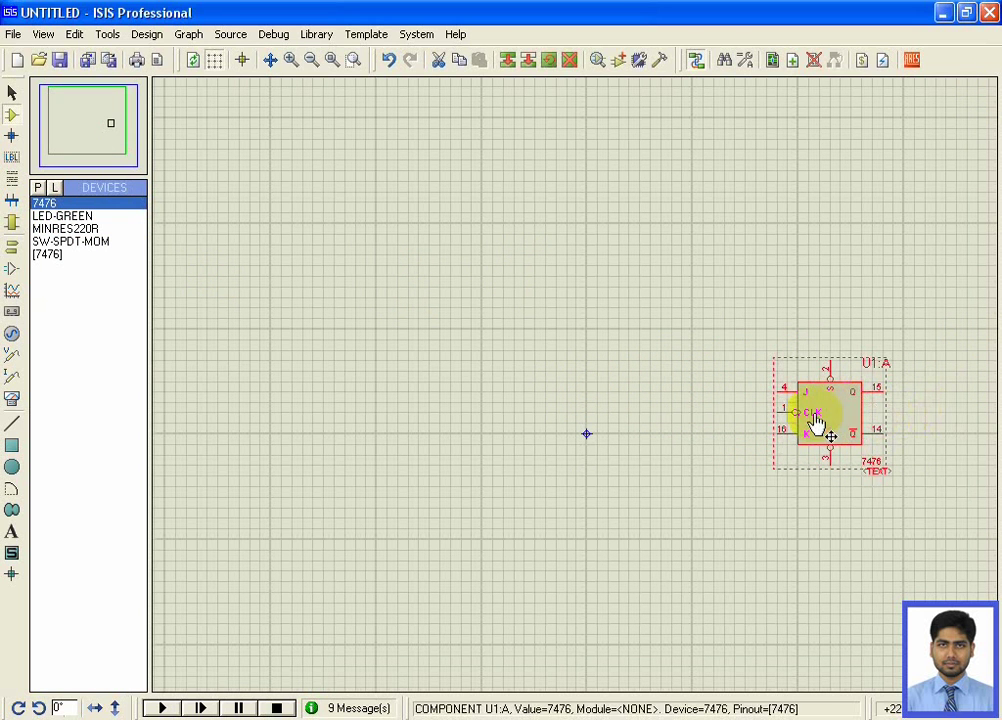
click(838, 398)
right_click(838, 397)
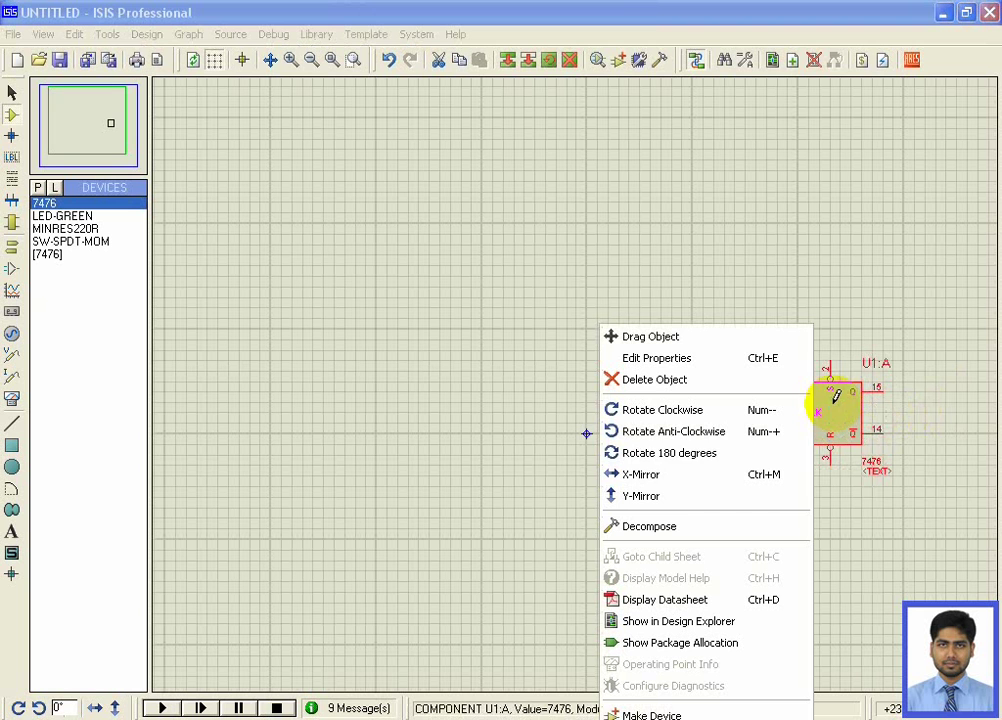
click(650, 472)
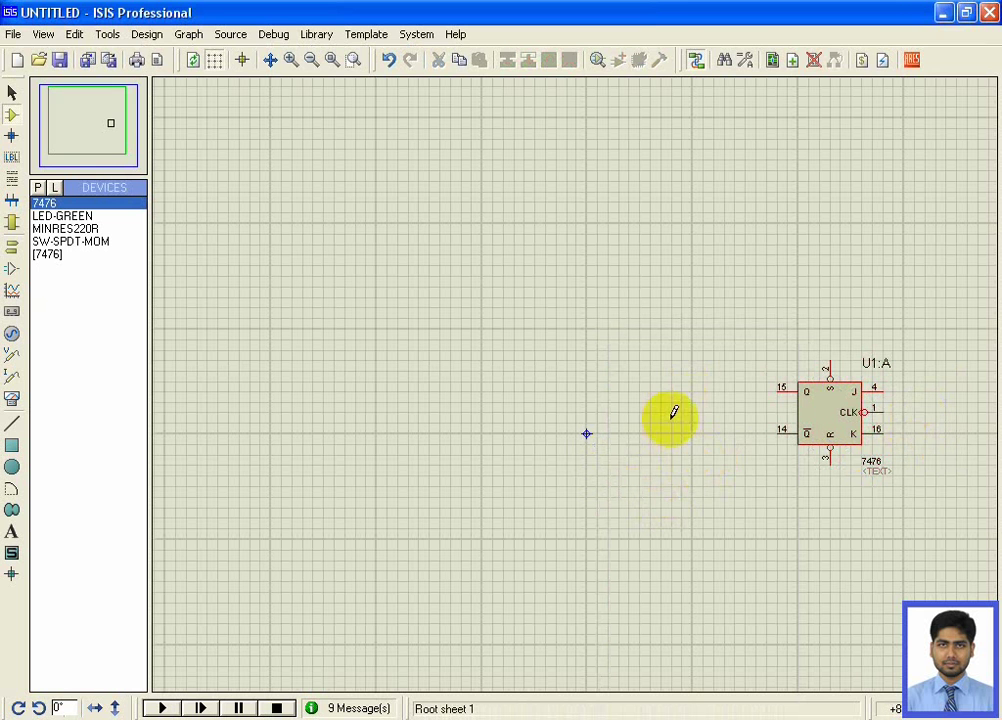
Place flip-flops U1:B and U2:A to the left of U1:A, mirroring each
click(636, 398)
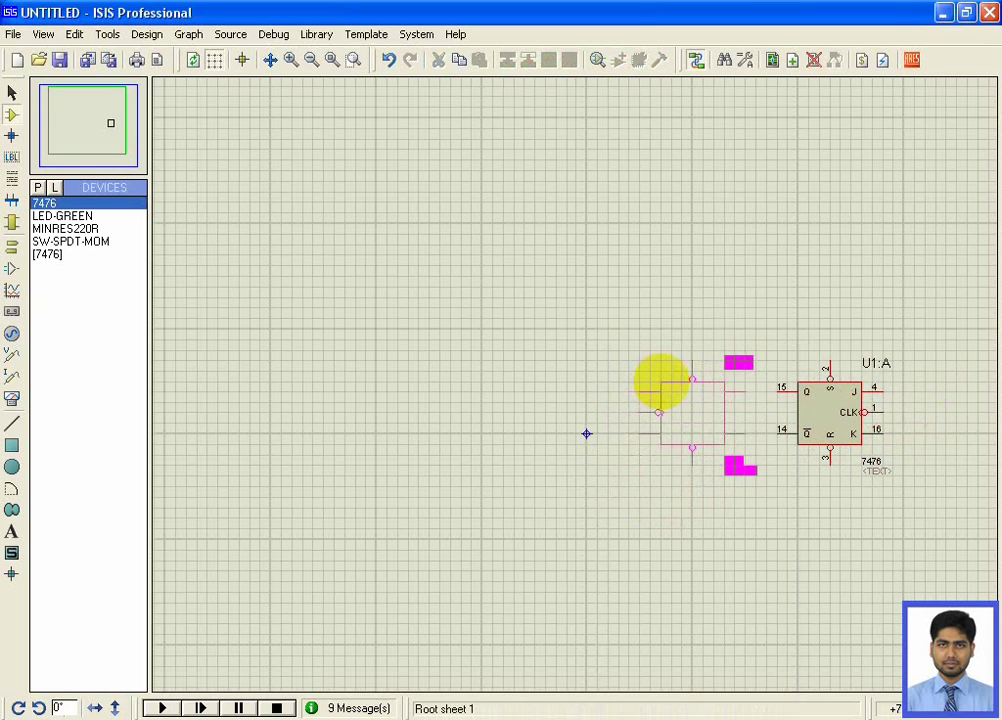
click(655, 412)
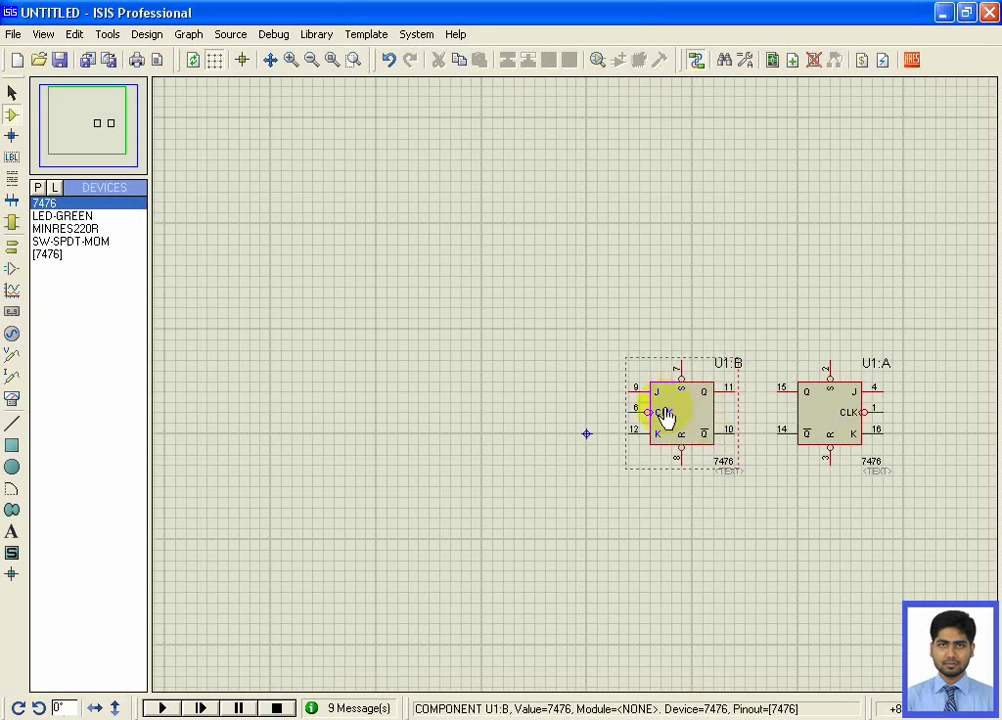
right_click(680, 414)
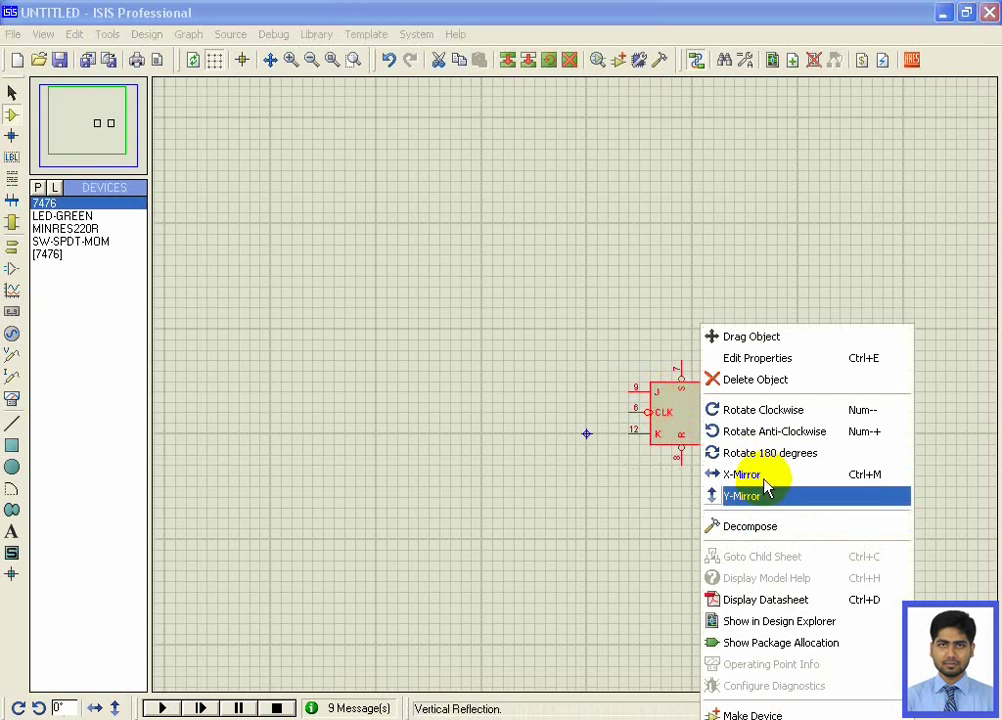
click(772, 494)
click(495, 404)
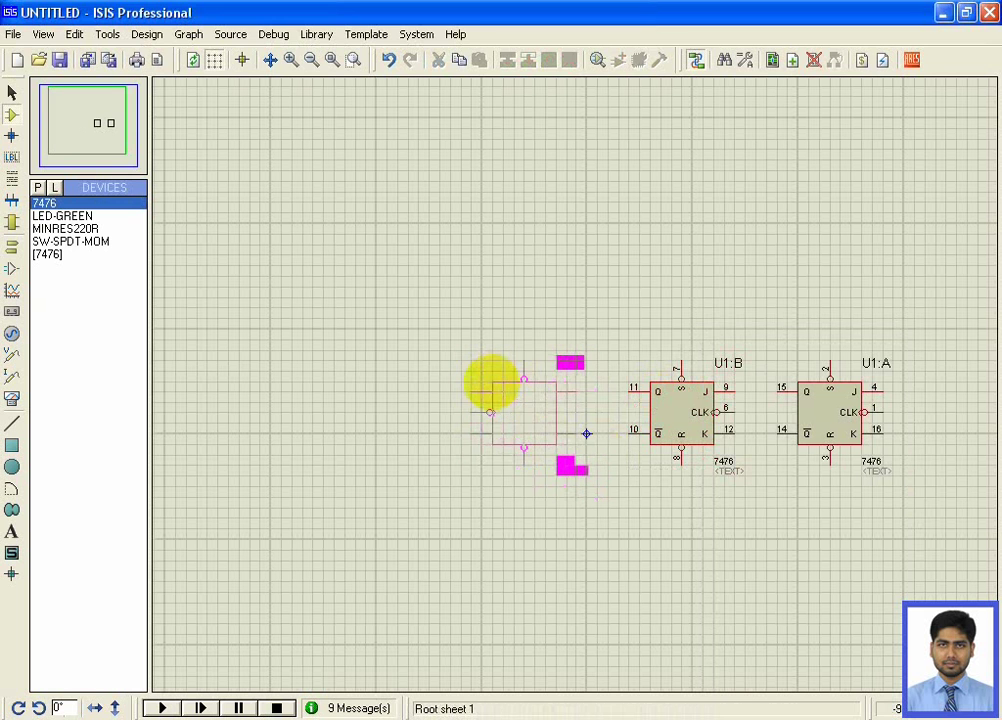
click(492, 384)
right_click(538, 410)
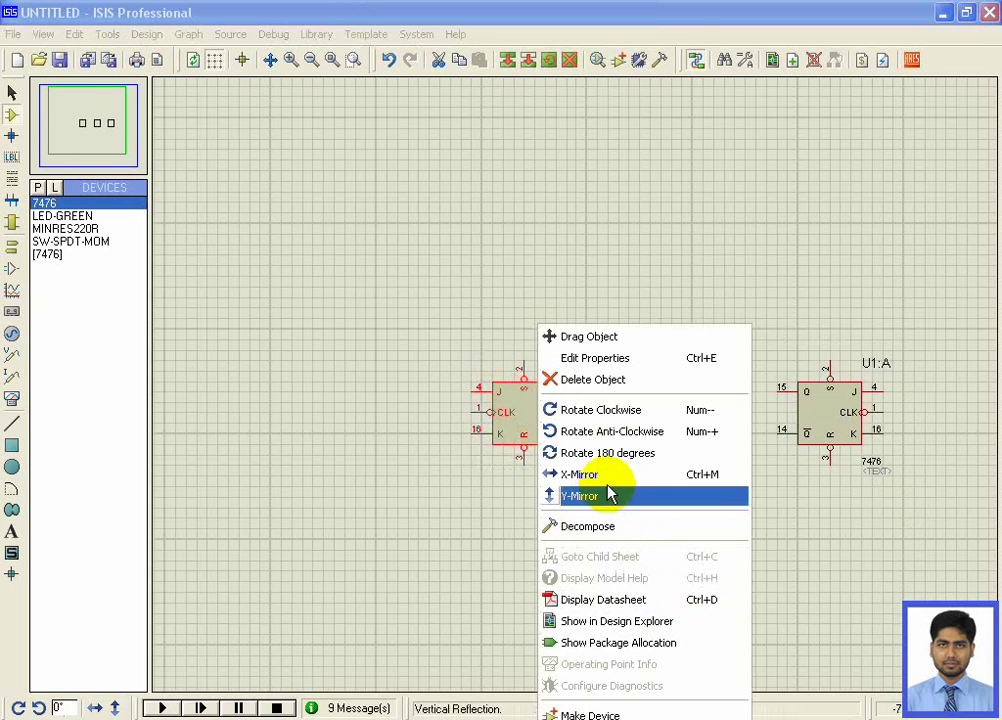
click(605, 495)
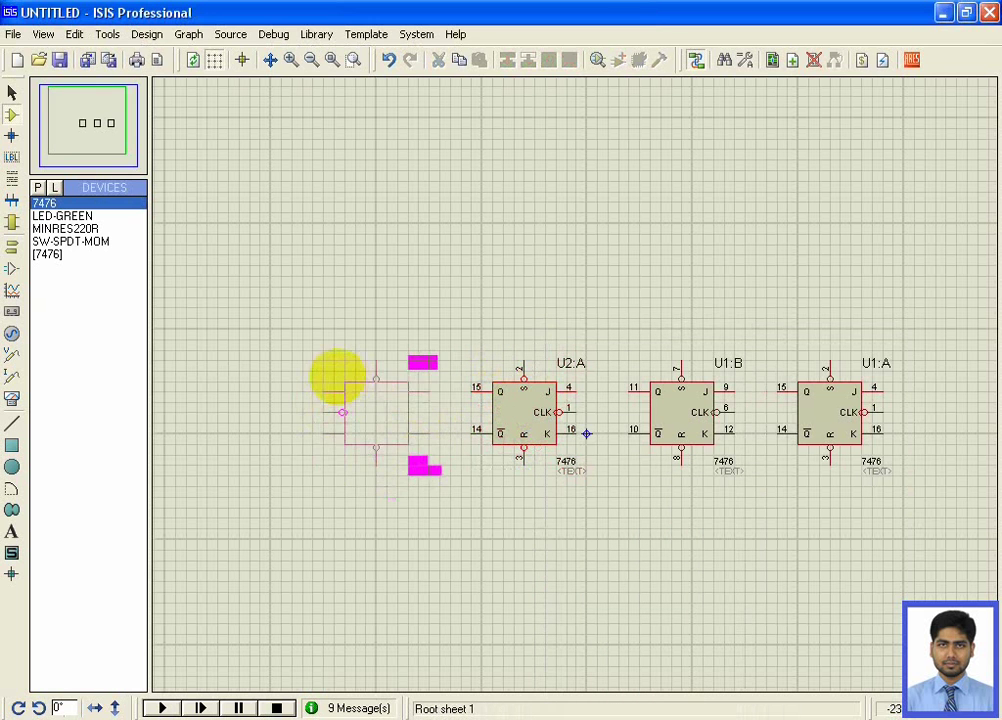
Place the fourth flip-flop U2:B at the far left and mirror it
click(362, 392)
right_click(379, 406)
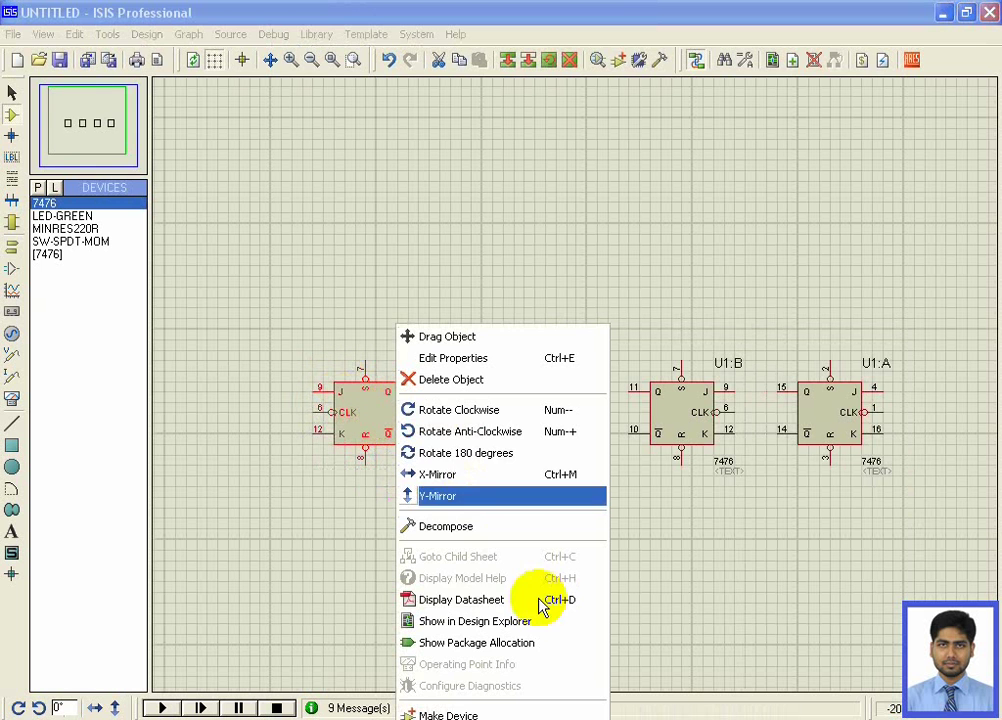
click(440, 472)
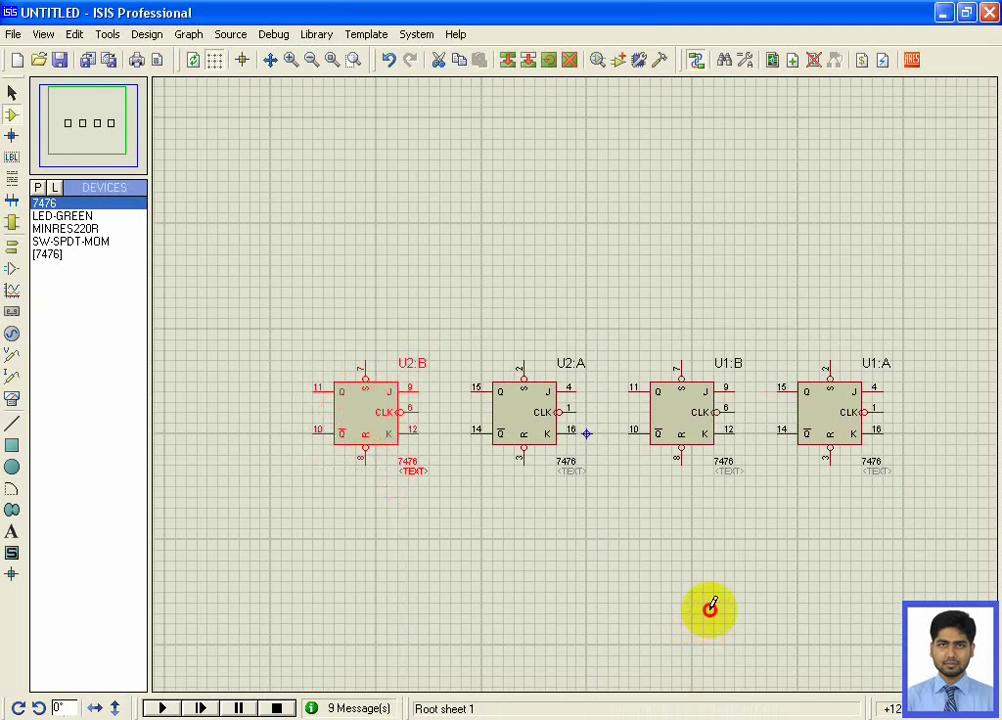
scroll(857, 407, up, 1)
scroll(580, 393, up, 1)
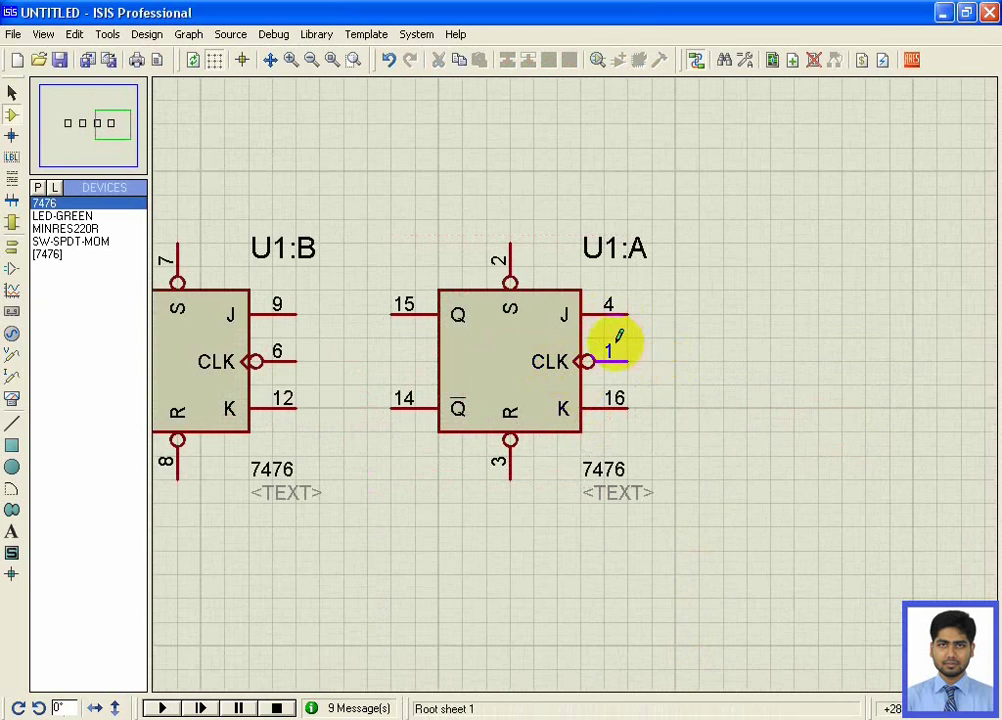
scroll(617, 340, down, 1)
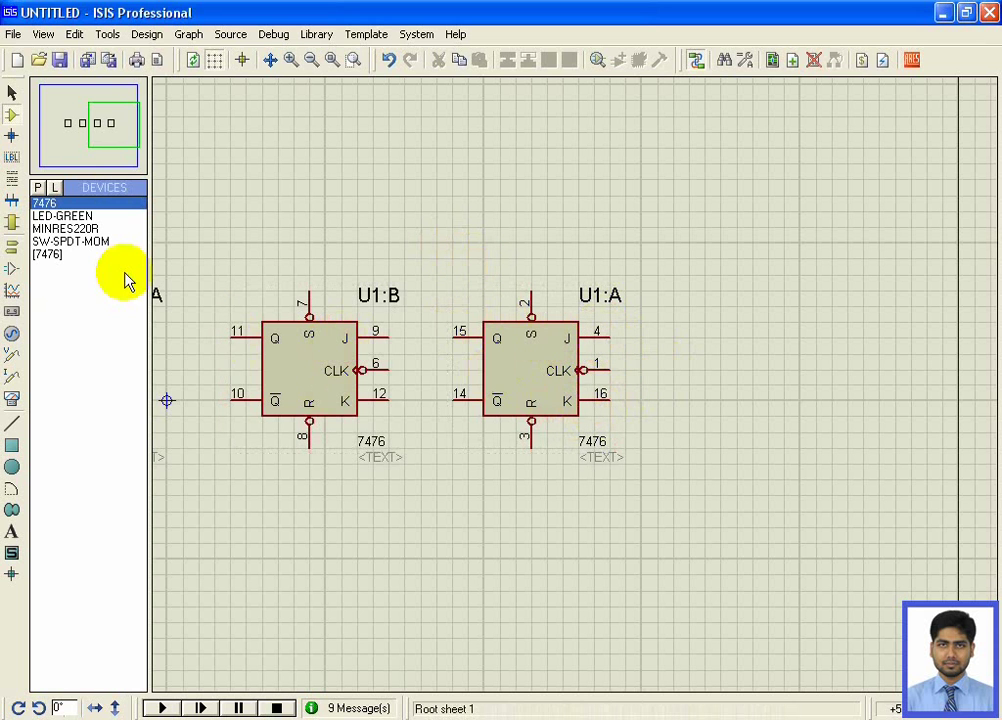
Place a POWER terminal above U1:A and label it VCC
click(11, 247)
click(52, 254)
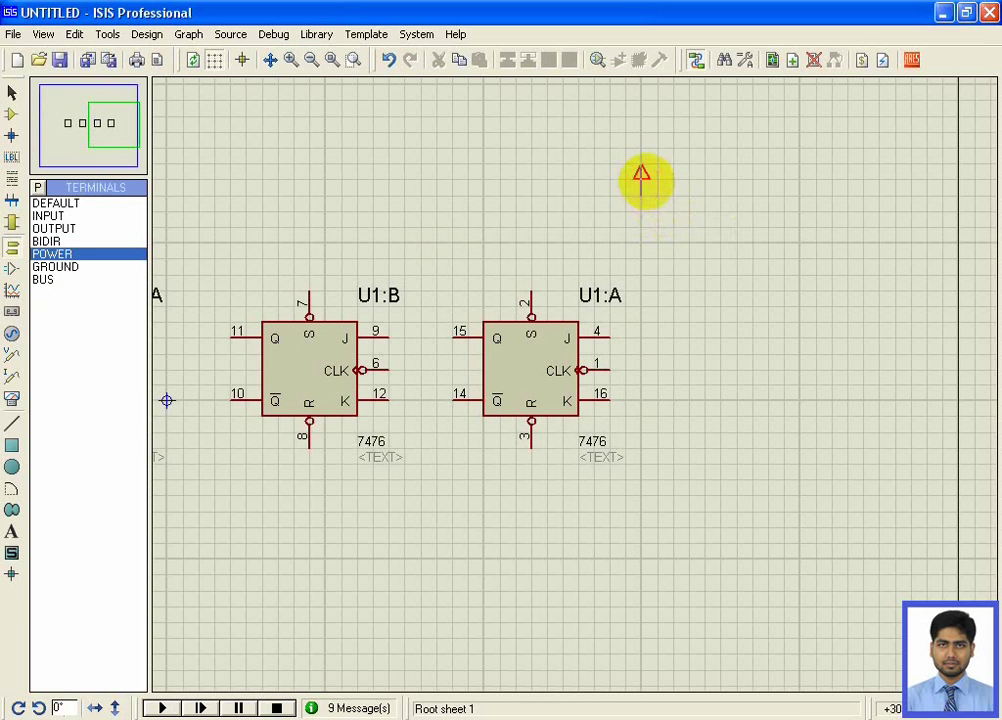
click(657, 178)
click(705, 195)
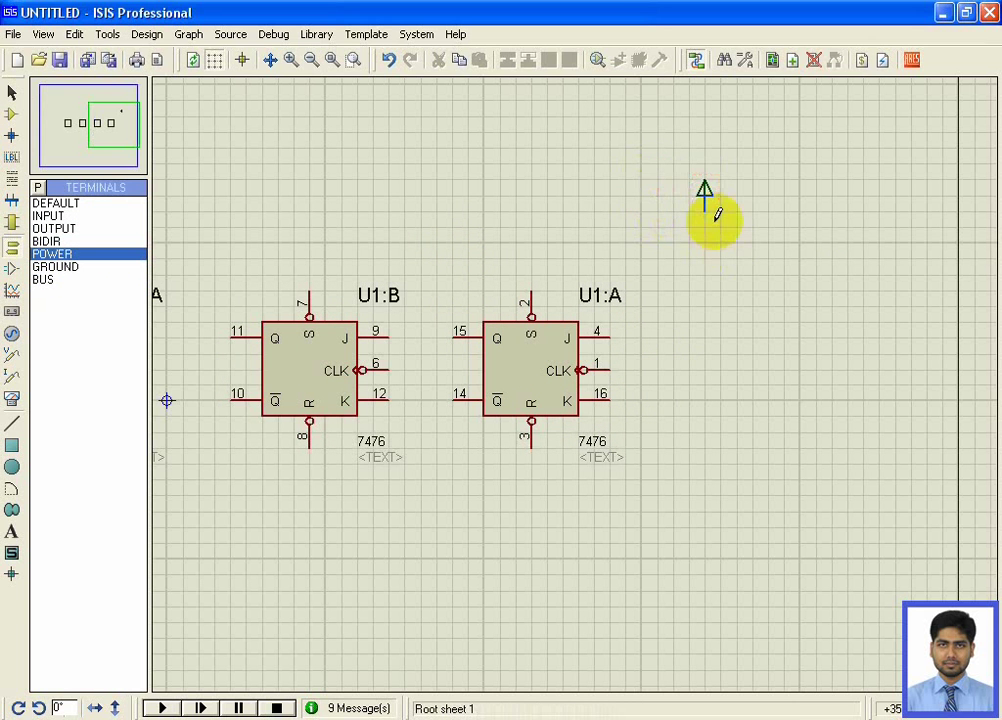
double_click(705, 195)
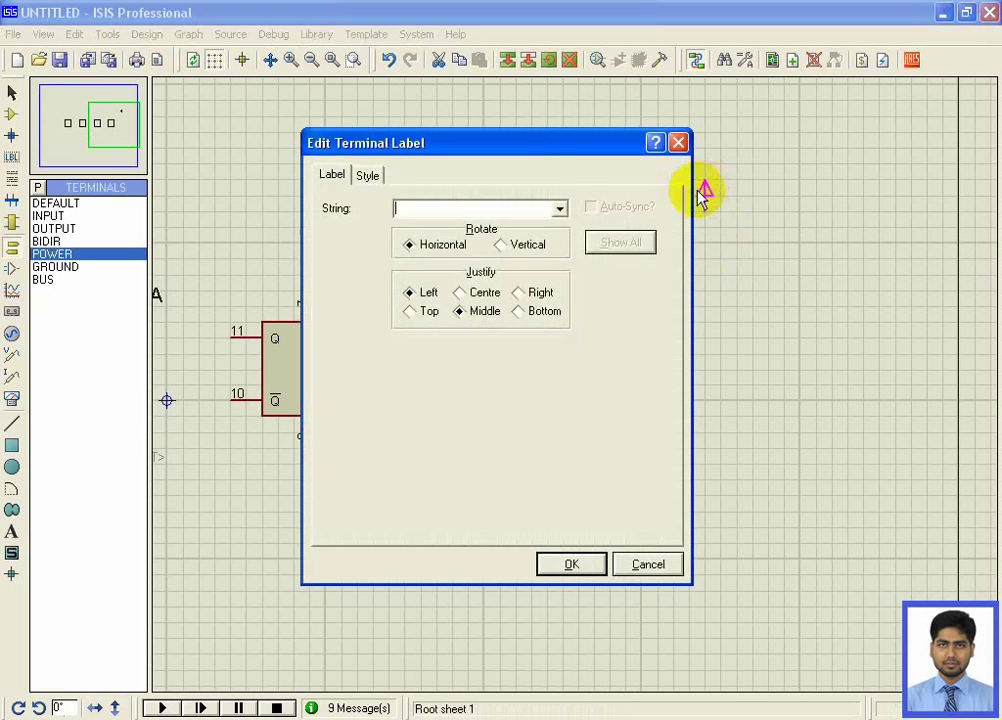
click(560, 208)
click(470, 240)
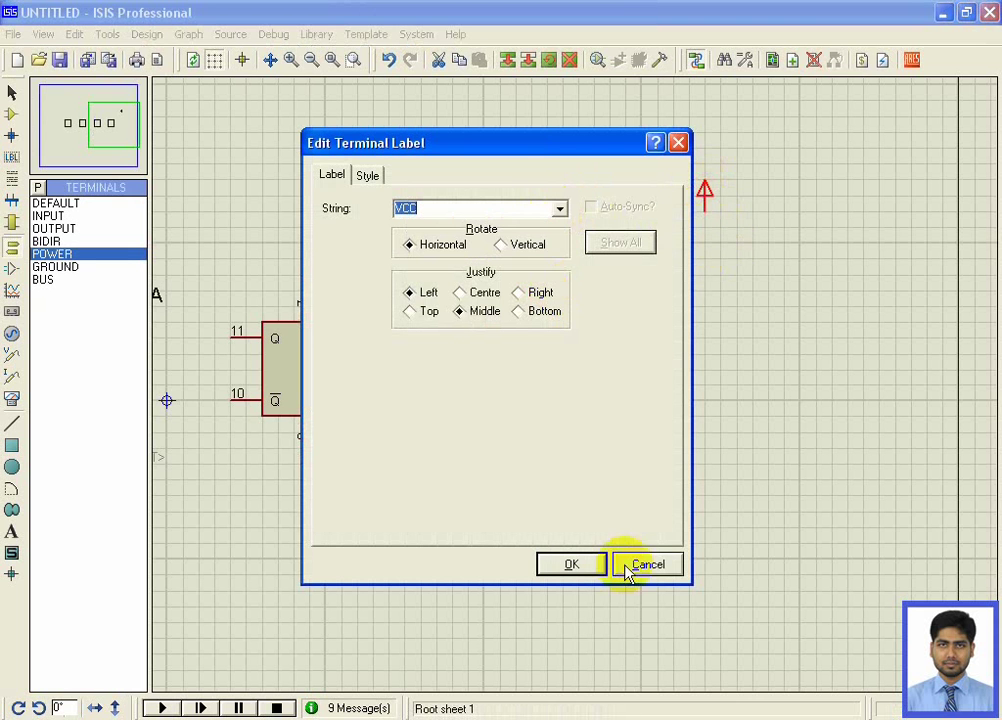
click(570, 563)
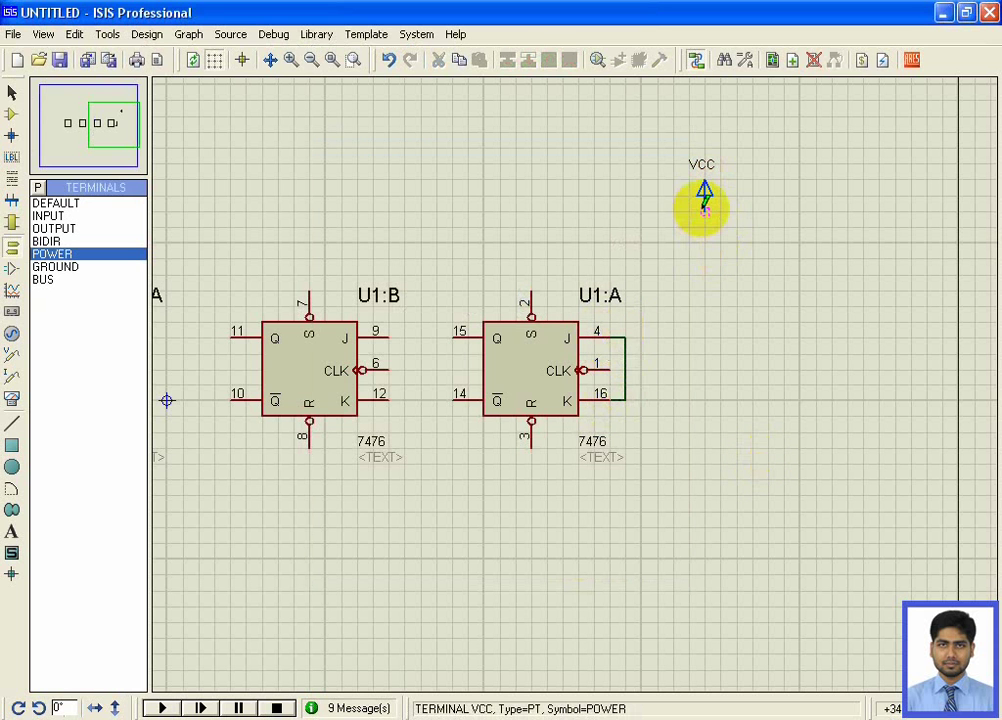
Wire VCC to U1:A's J pin 4, and tie U1:B's J and K to the VCC wire
click(704, 208)
click(630, 338)
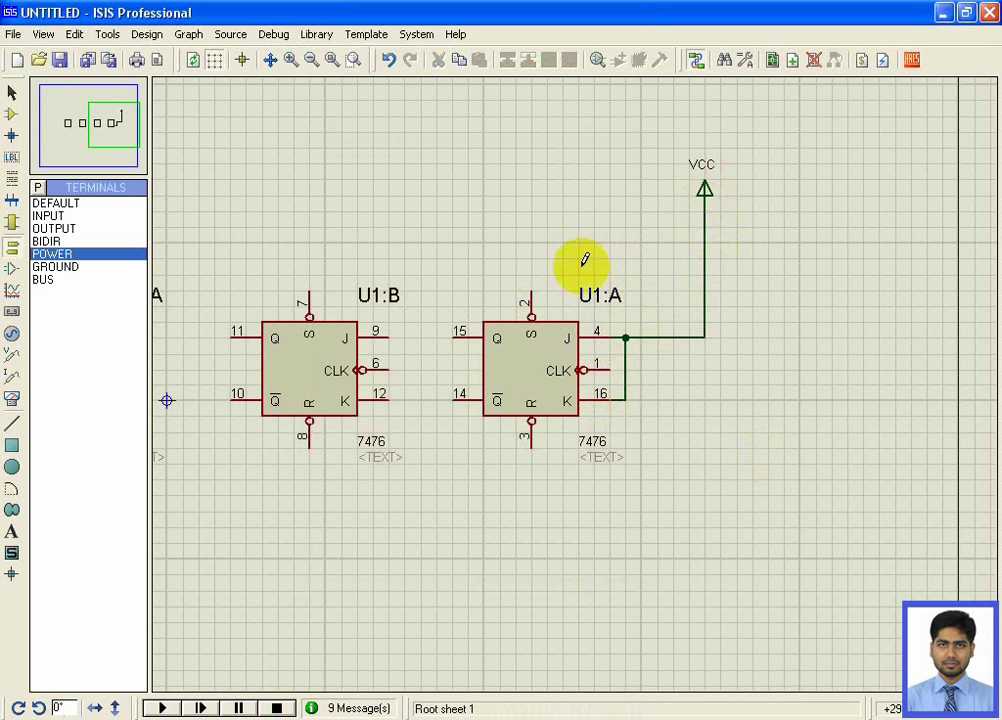
click(390, 402)
click(389, 338)
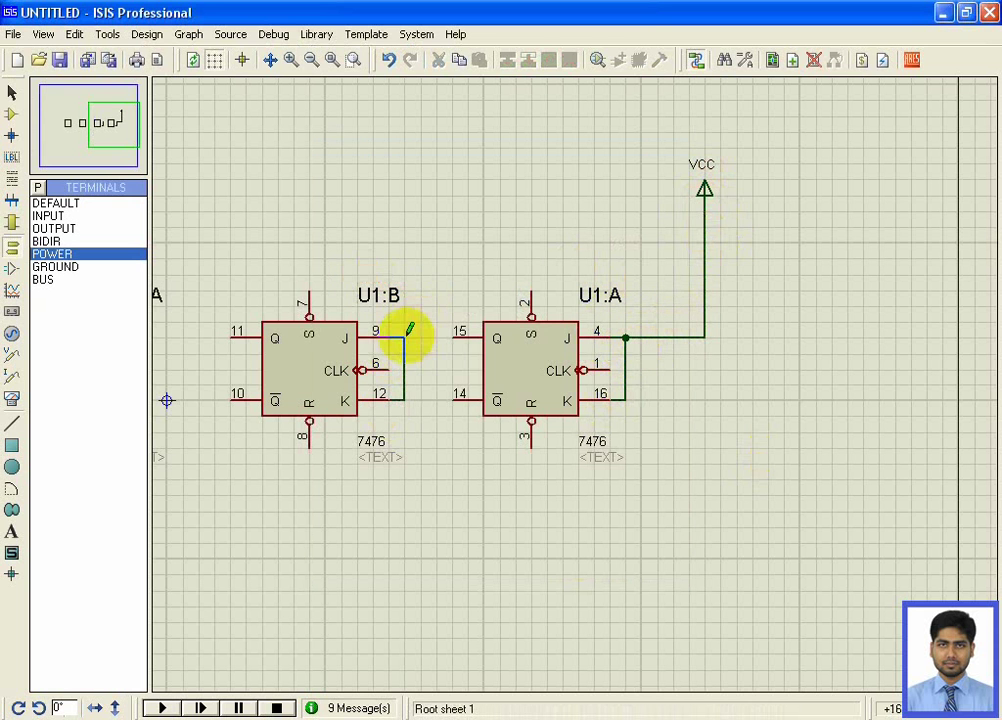
click(405, 337)
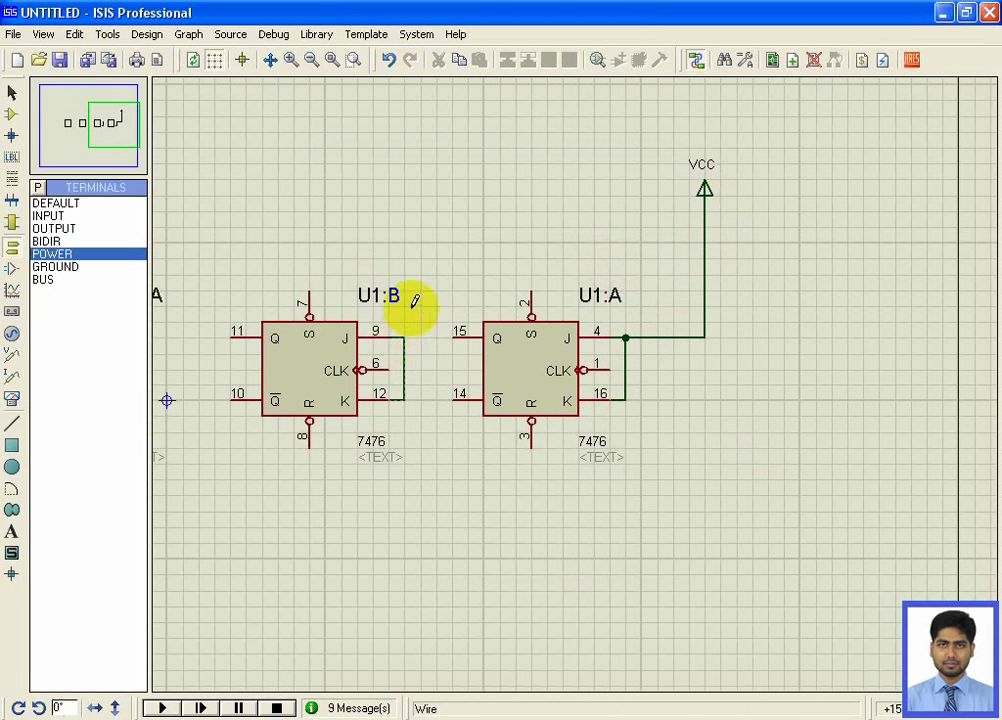
click(705, 258)
scroll(248, 330, down, 1)
scroll(577, 388, up, 1)
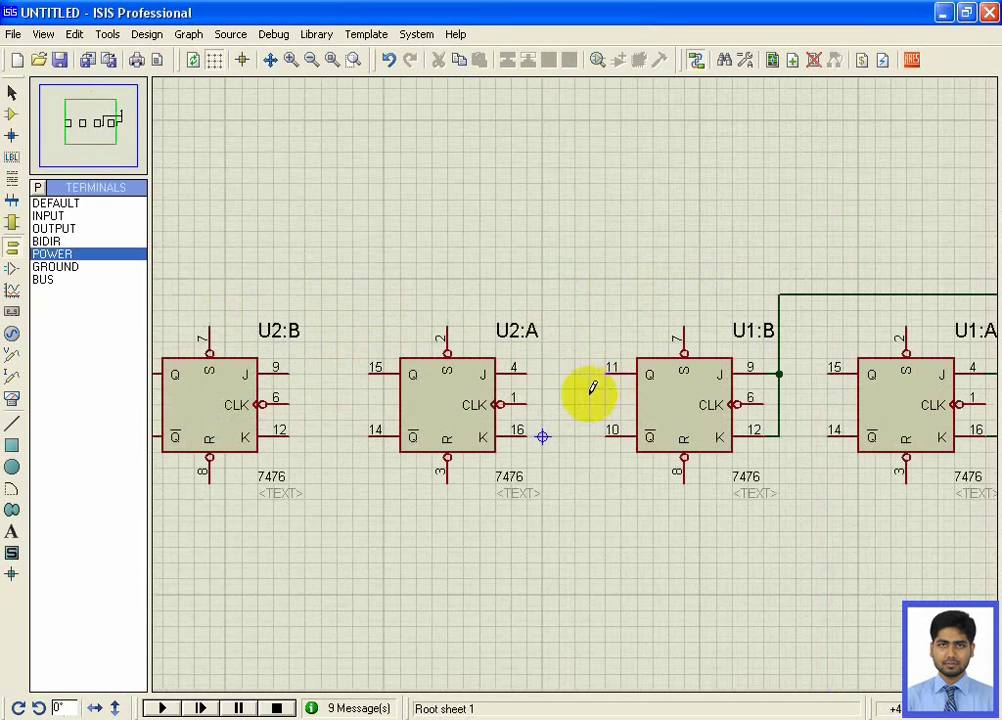
Tie J and K of U2:A and U2:B together and connect both to VCC
click(538, 434)
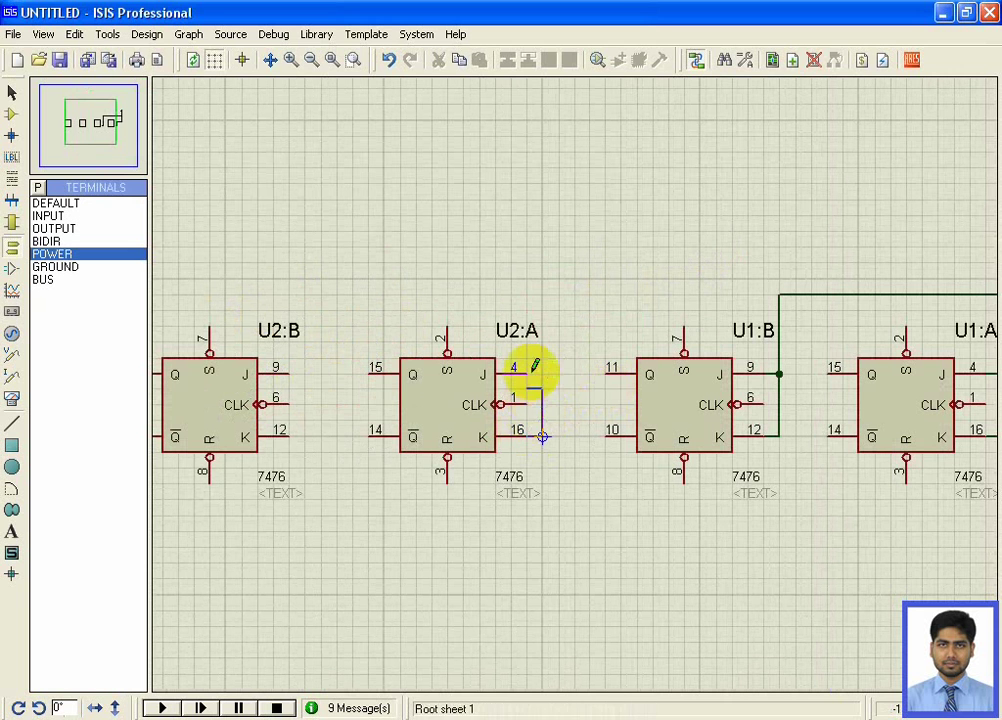
click(543, 372)
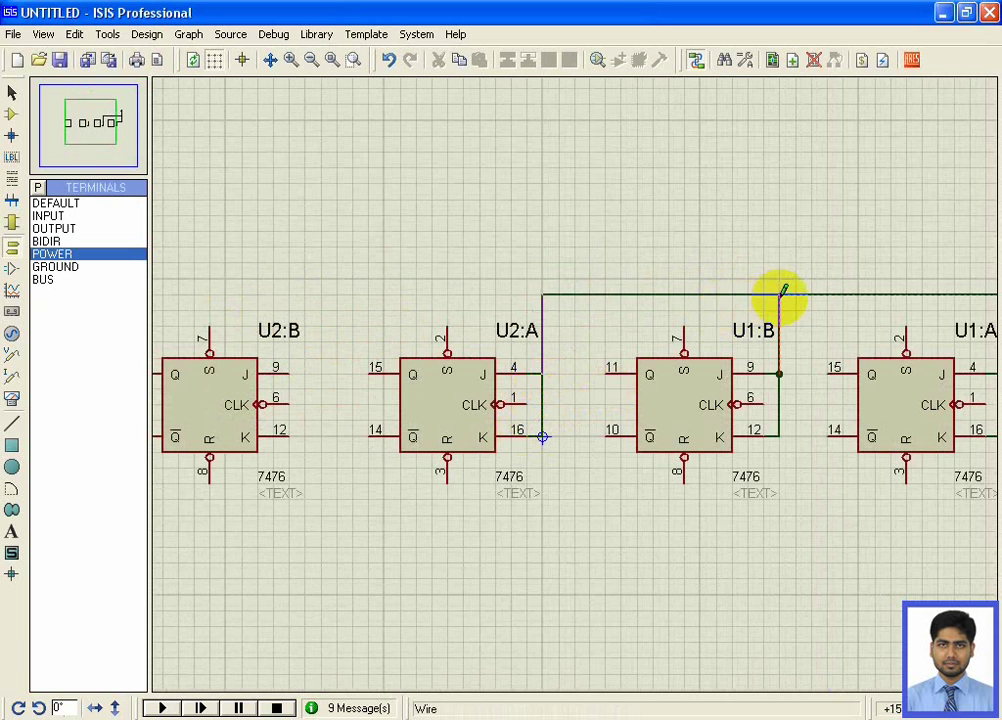
click(781, 293)
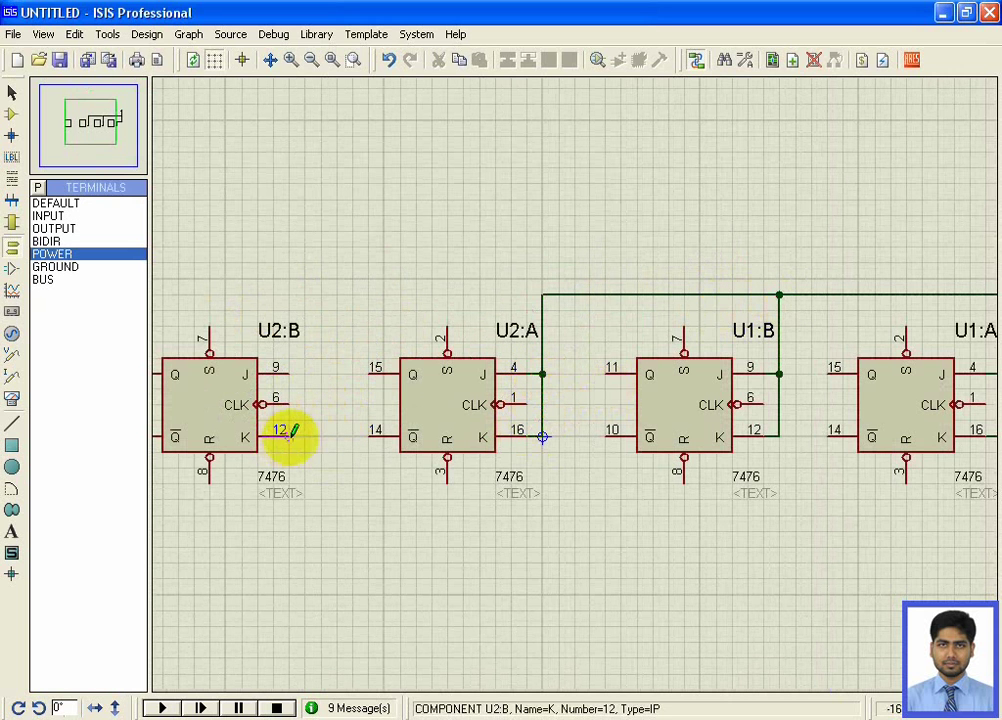
click(289, 432)
click(288, 372)
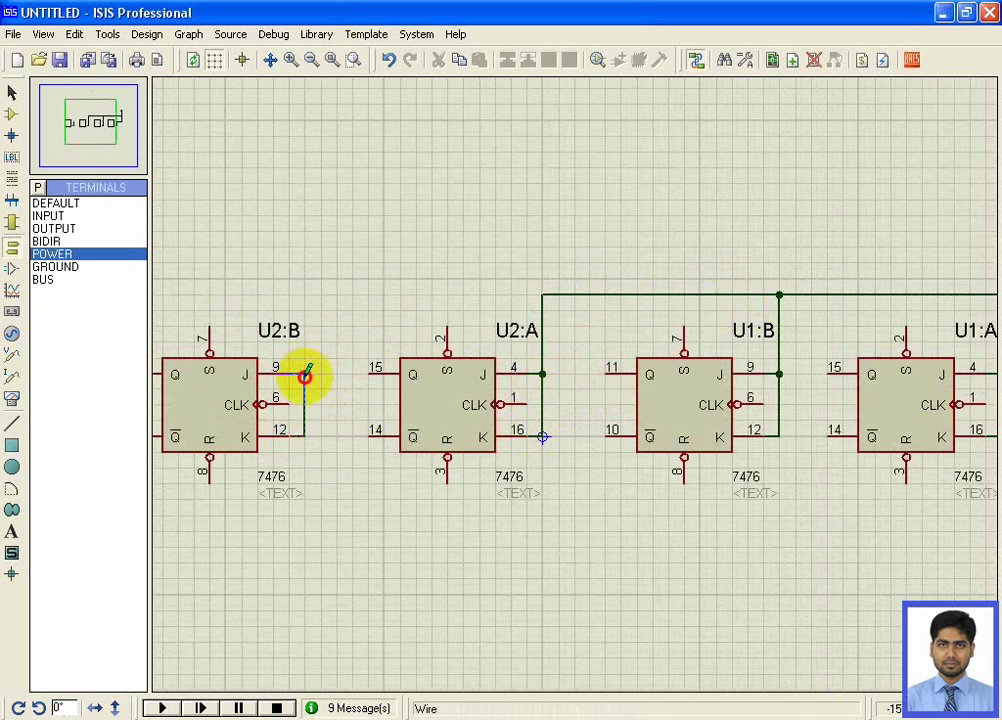
click(304, 374)
click(544, 296)
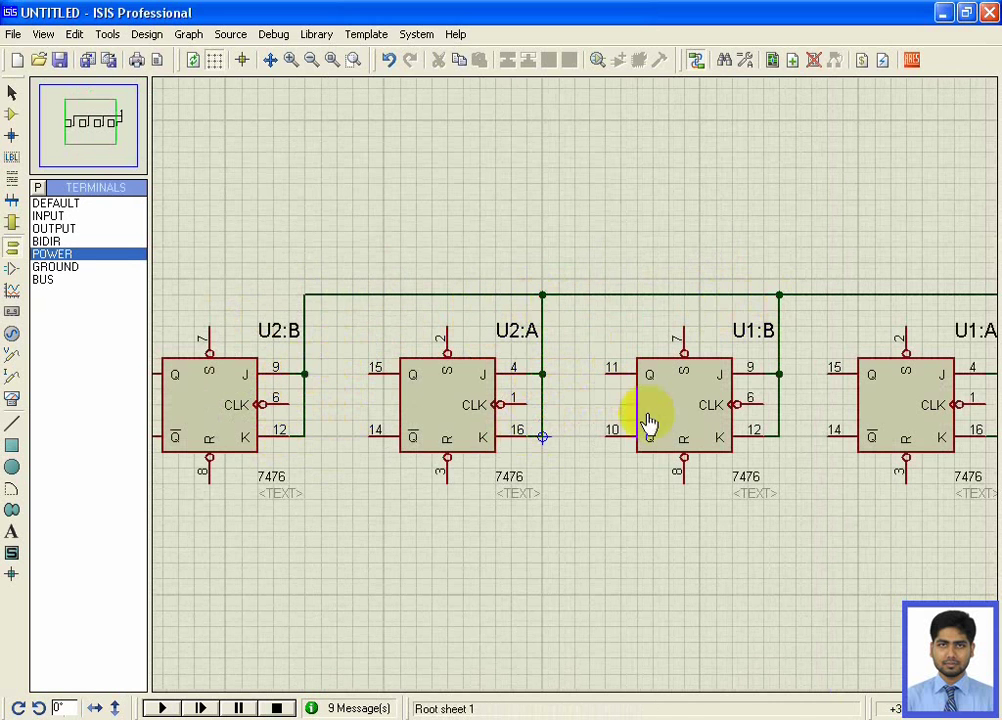
key(F7)
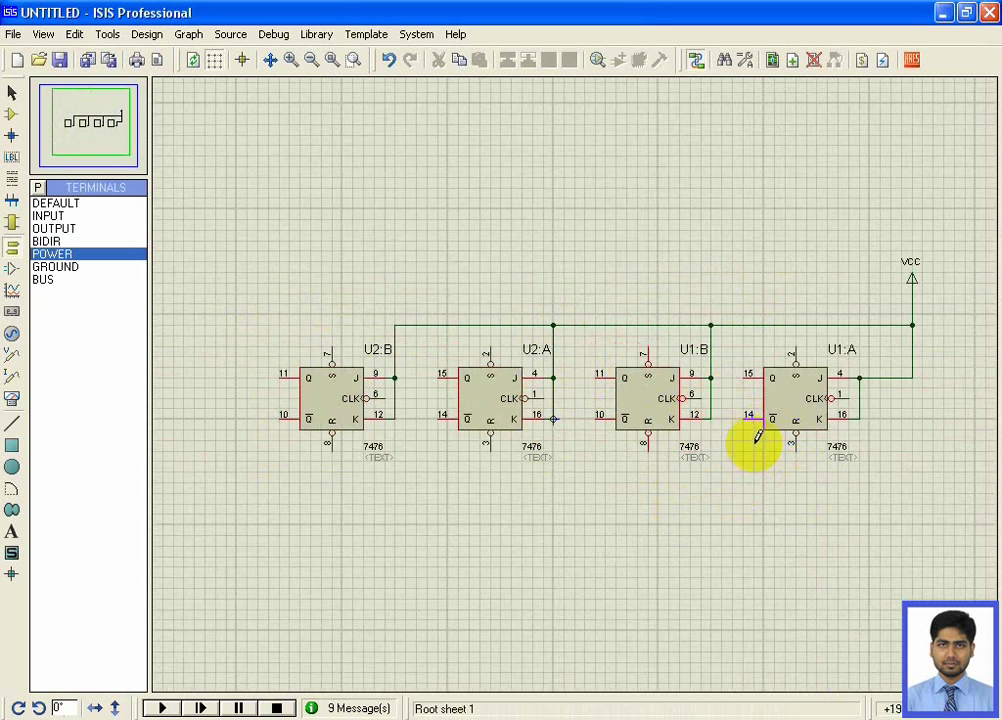
key(F6)
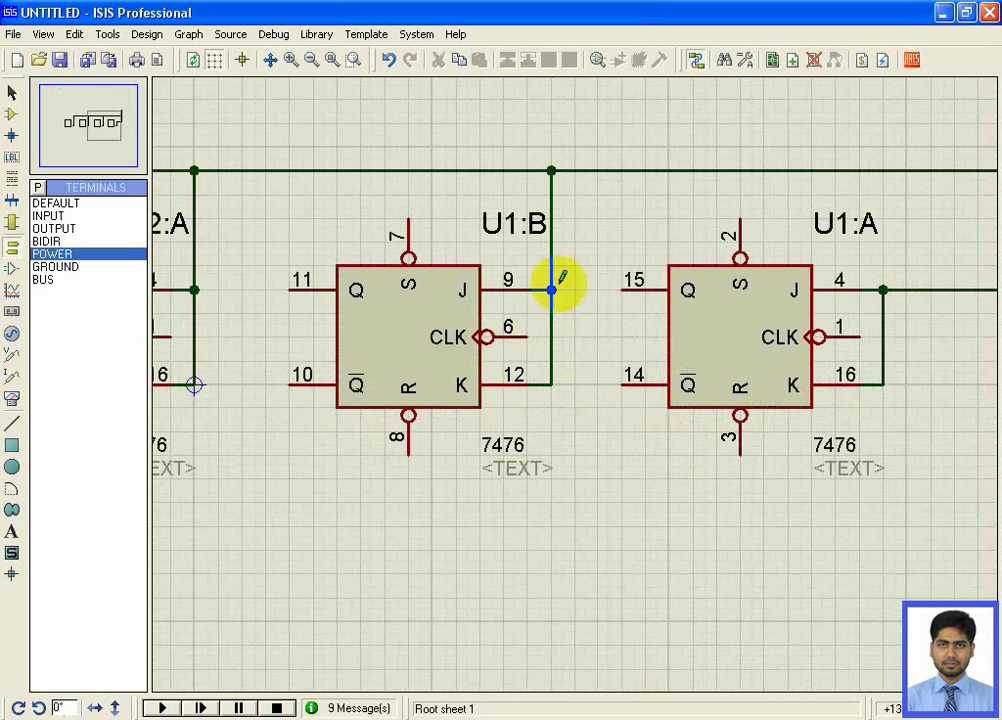
Wire U1:A's Q into U1:B's clock, and U1:B's Q pin 11 into U2:A's CLK pin 1
click(622, 290)
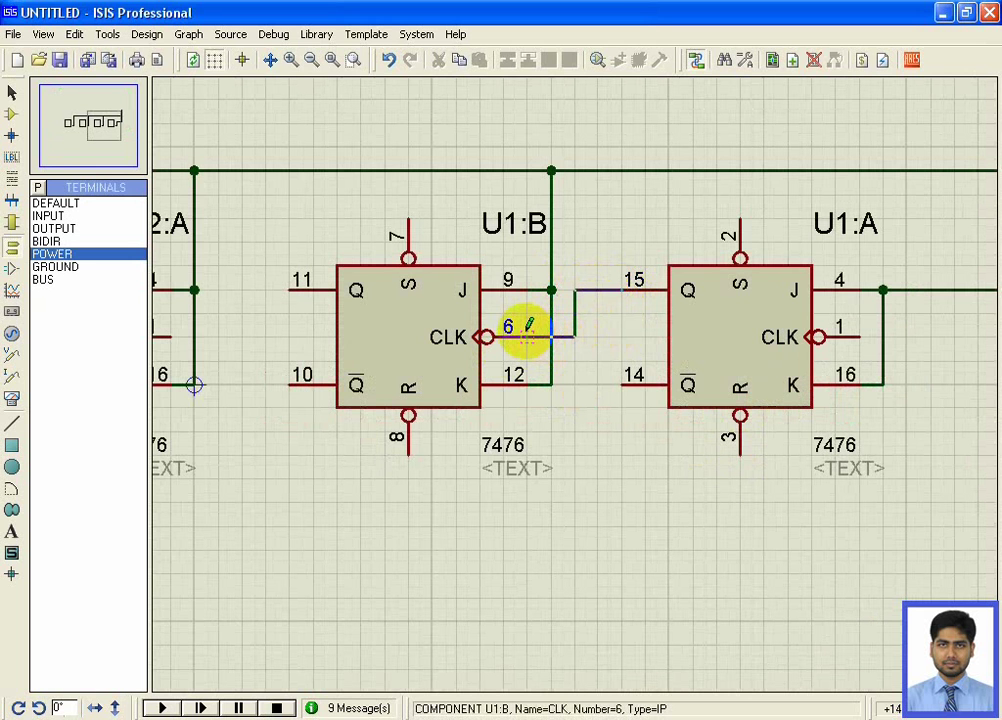
click(524, 331)
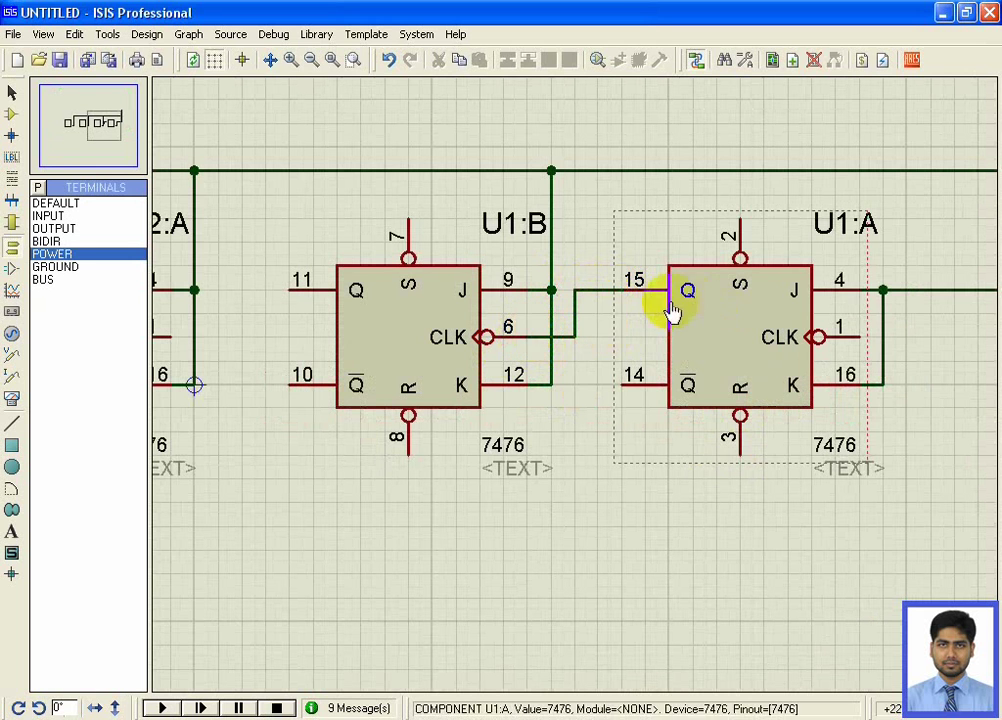
scroll(476, 347, down, 2)
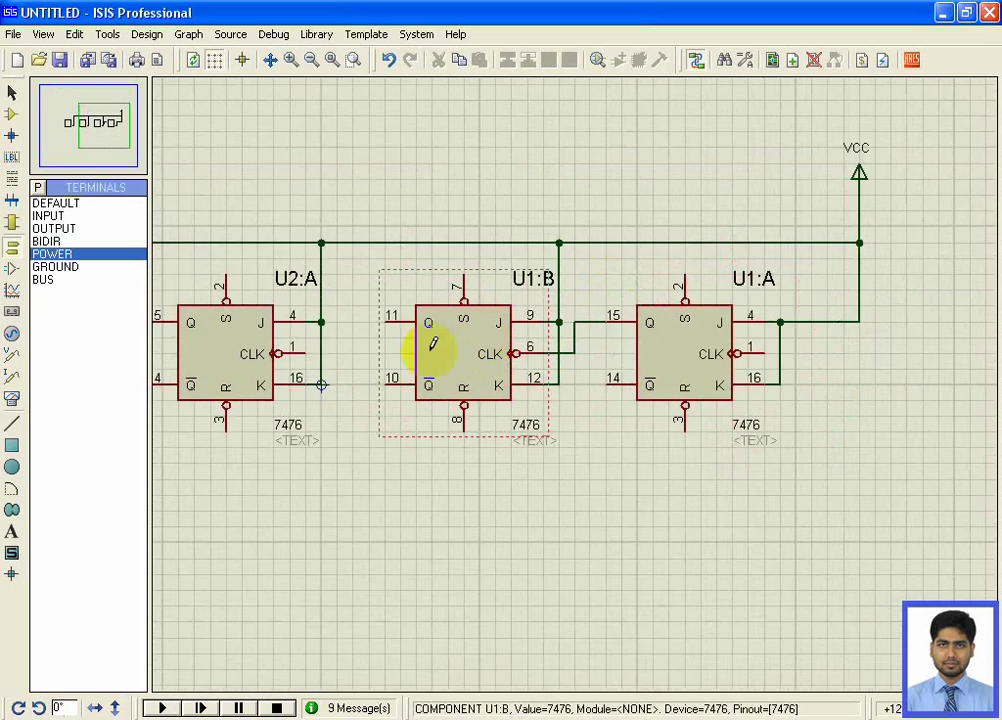
scroll(572, 387, up, 2)
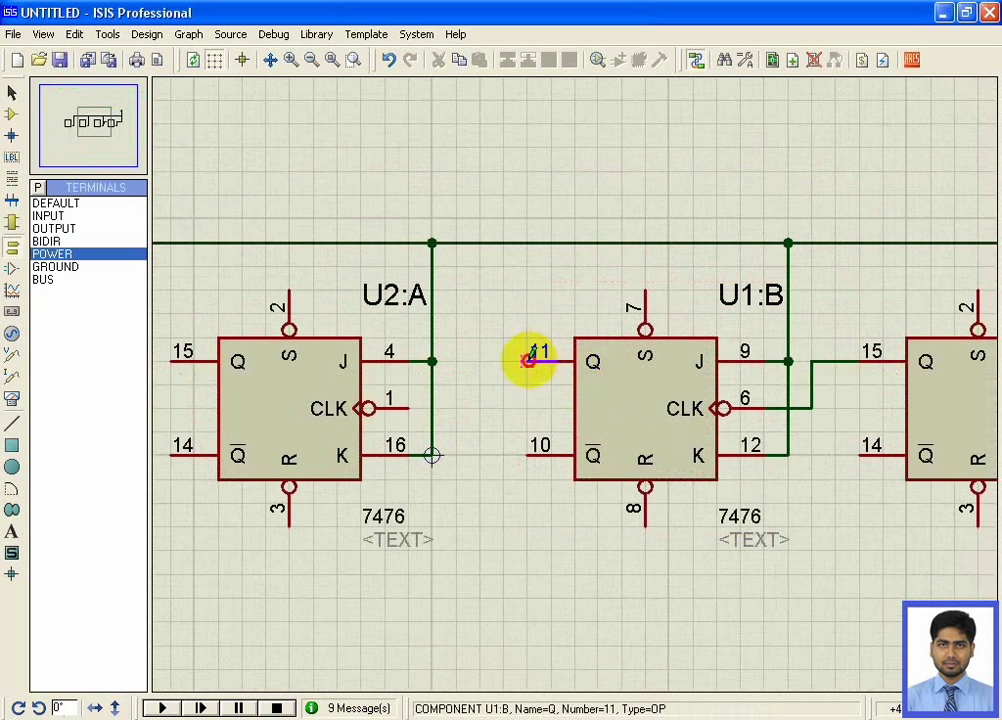
click(528, 360)
click(403, 402)
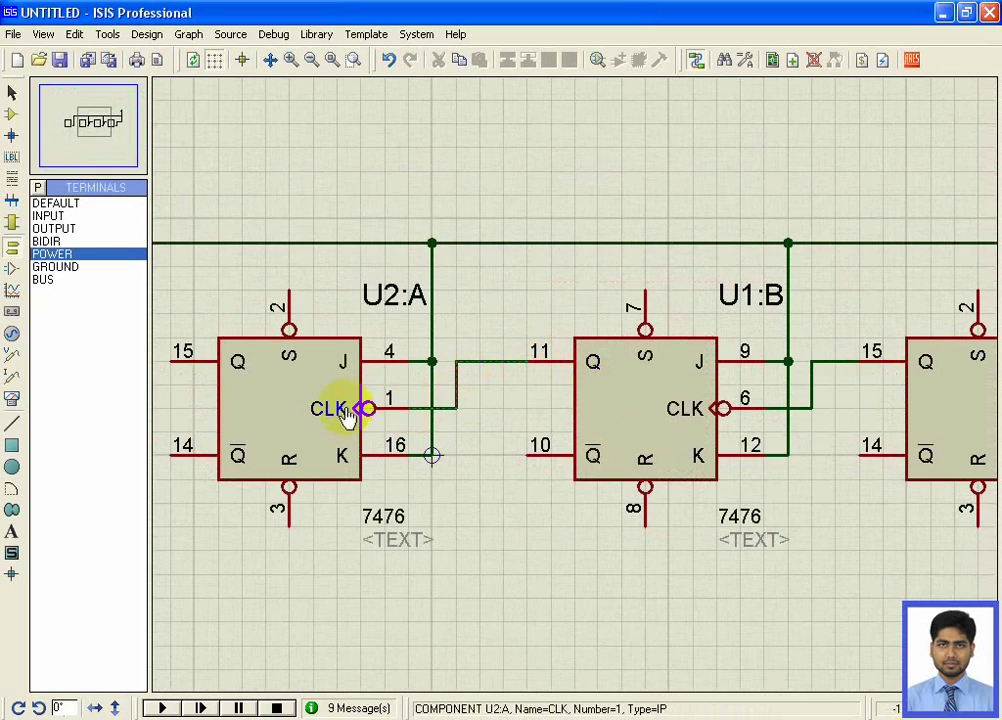
scroll(315, 402, down, 2)
scroll(686, 352, up, 1)
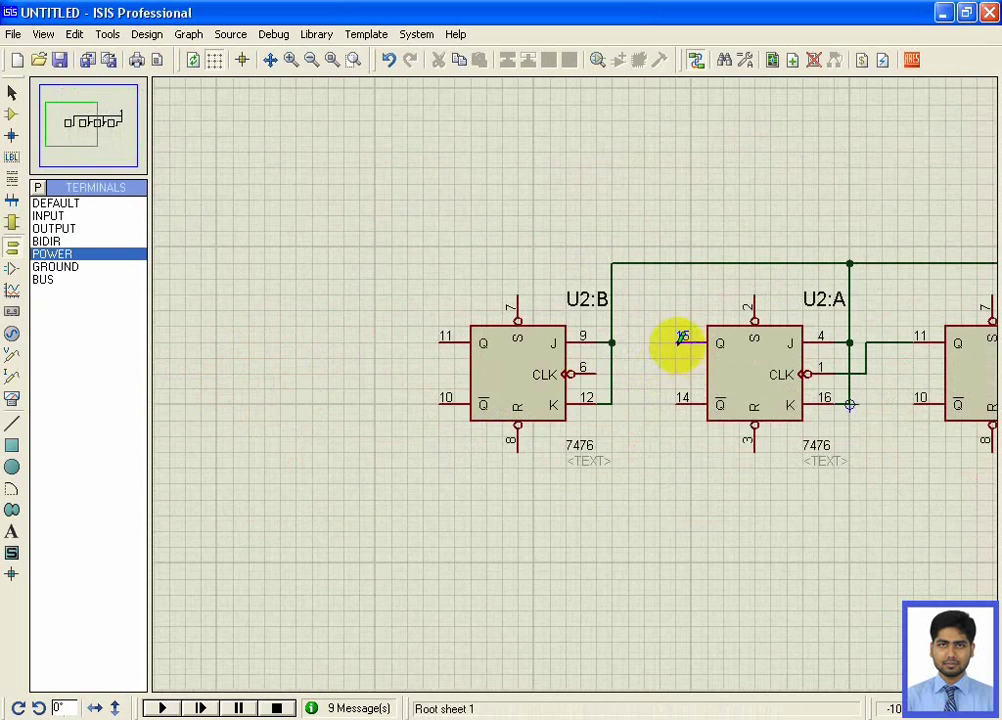
Wire U2:A's Q pin 15 to U2:B's CLK pin 6 and tie U1:A's K pin 16 to J
click(679, 341)
click(601, 383)
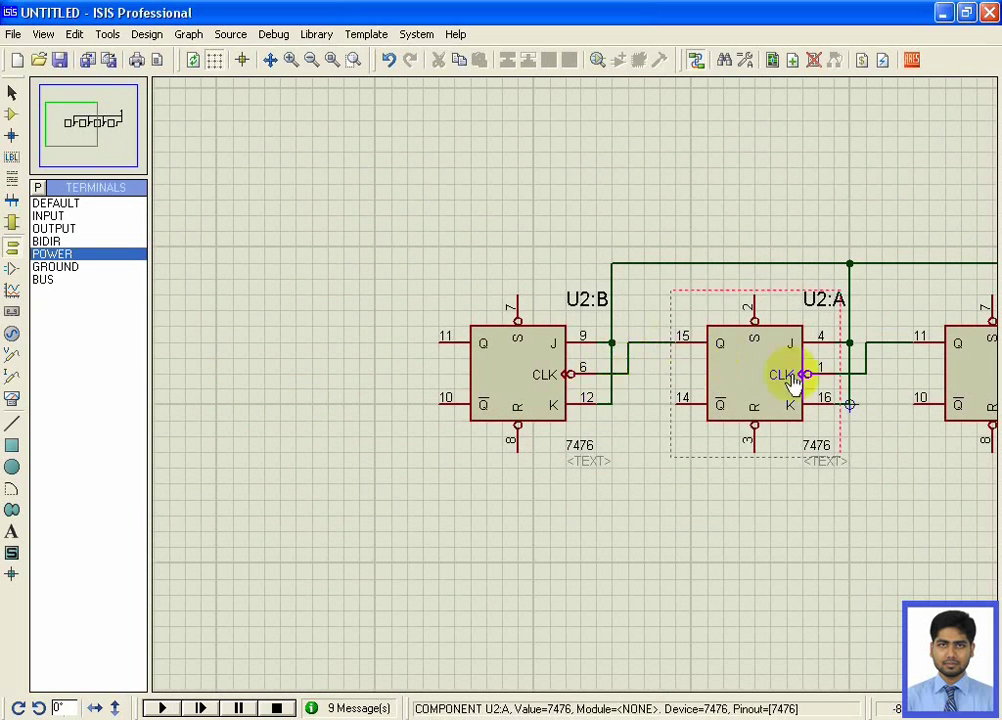
scroll(810, 405, down, 2)
scroll(540, 385, up, 1)
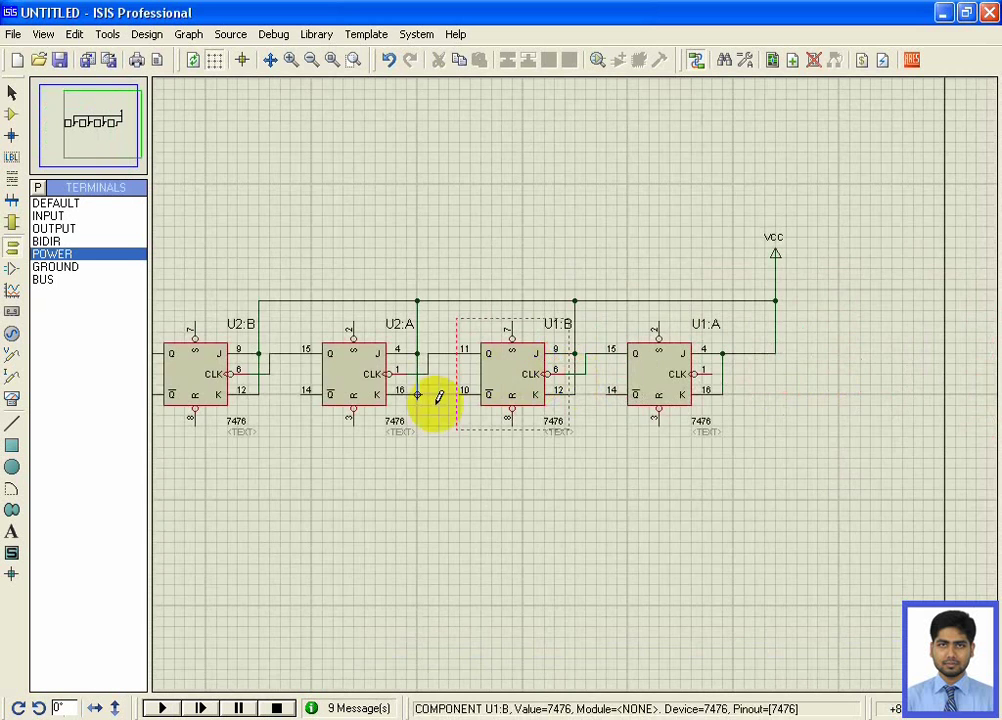
scroll(438, 399, up, 1)
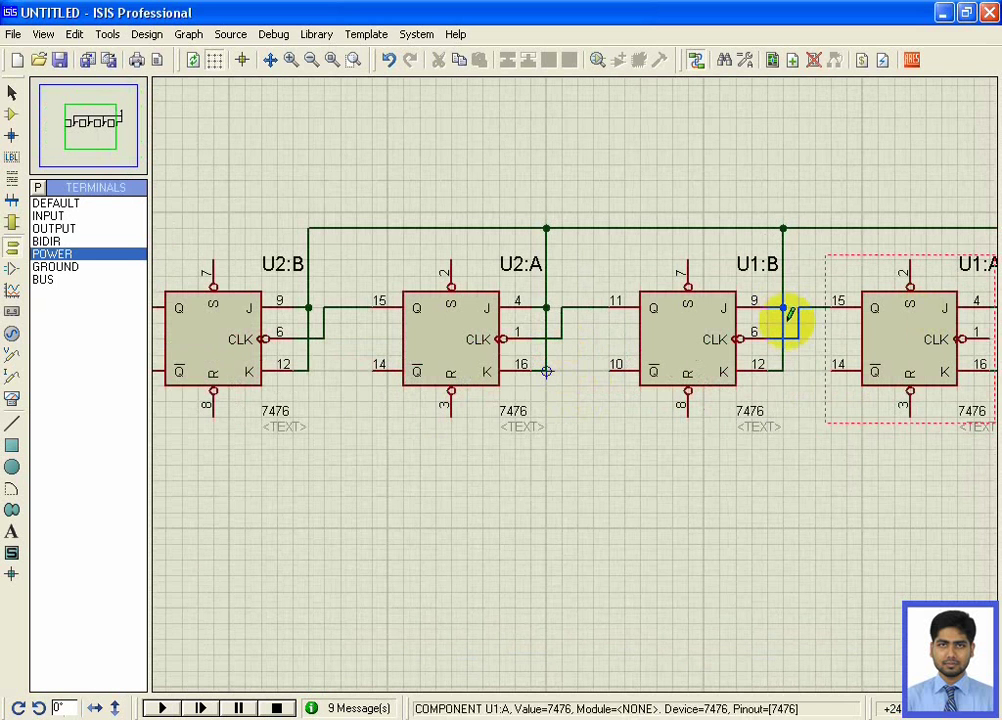
scroll(578, 383, down, 1)
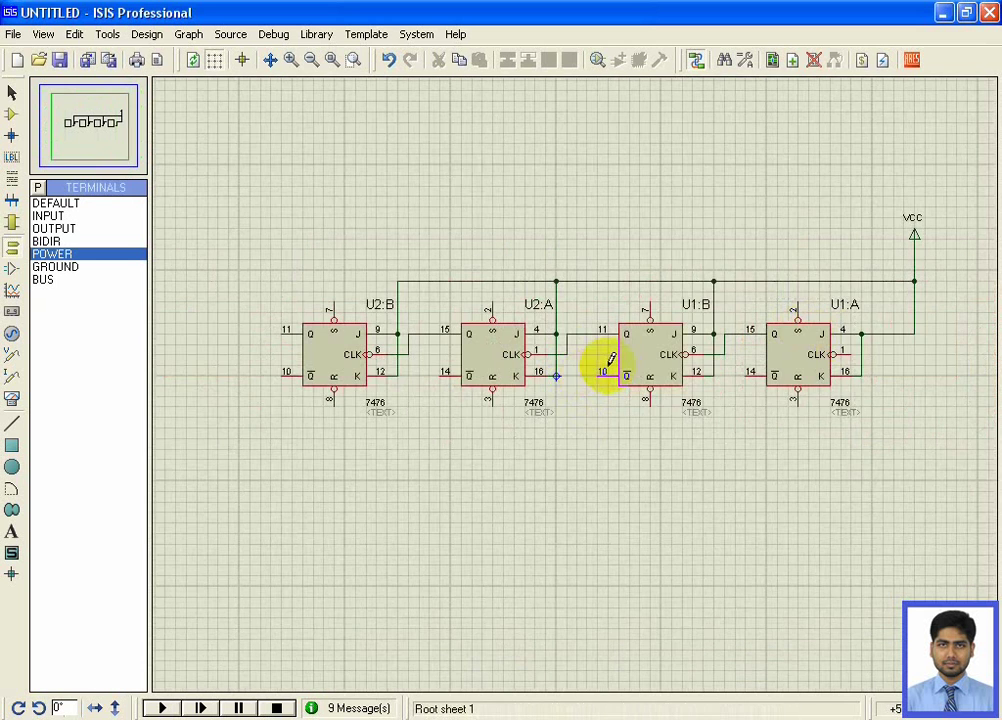
click(849, 378)
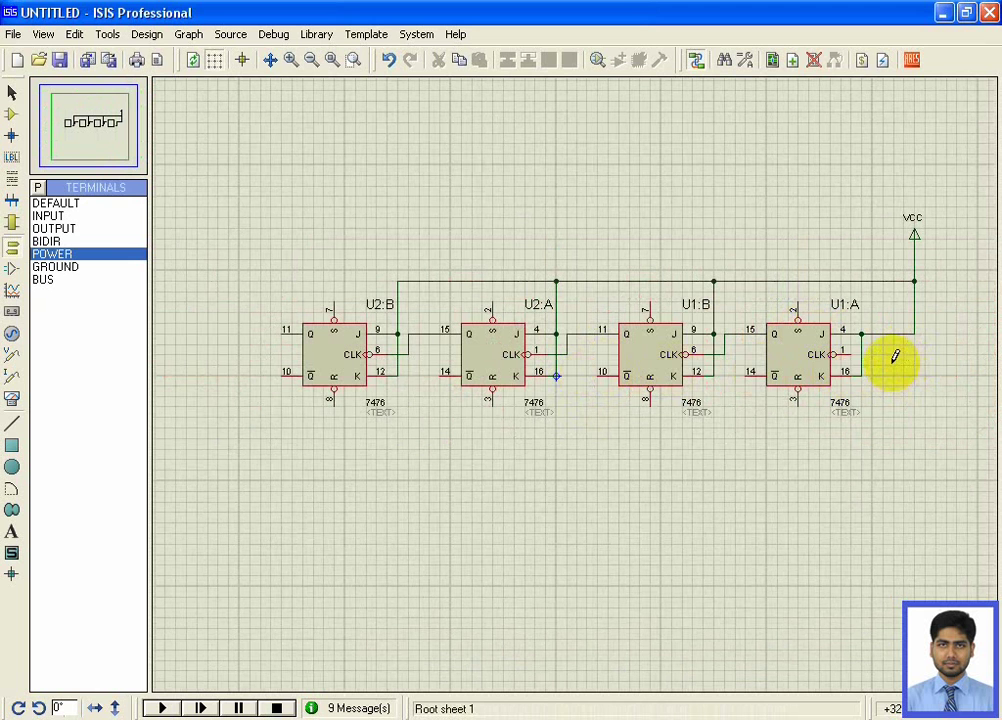
Select the DCLOCK generator, zoom out, then return to the component device list
click(12, 335)
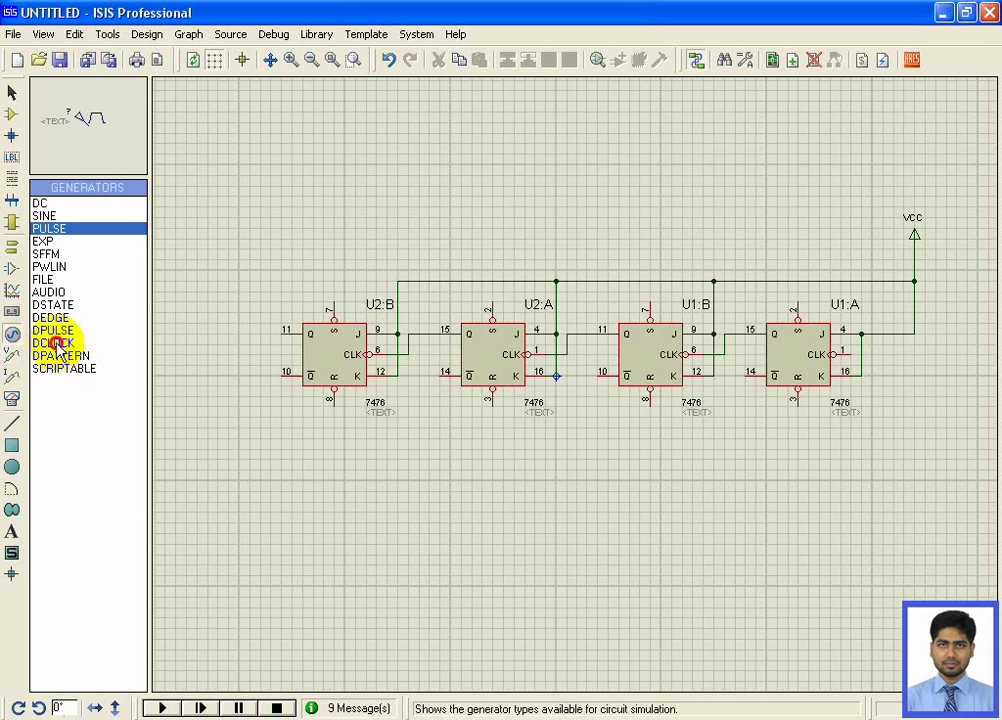
click(55, 343)
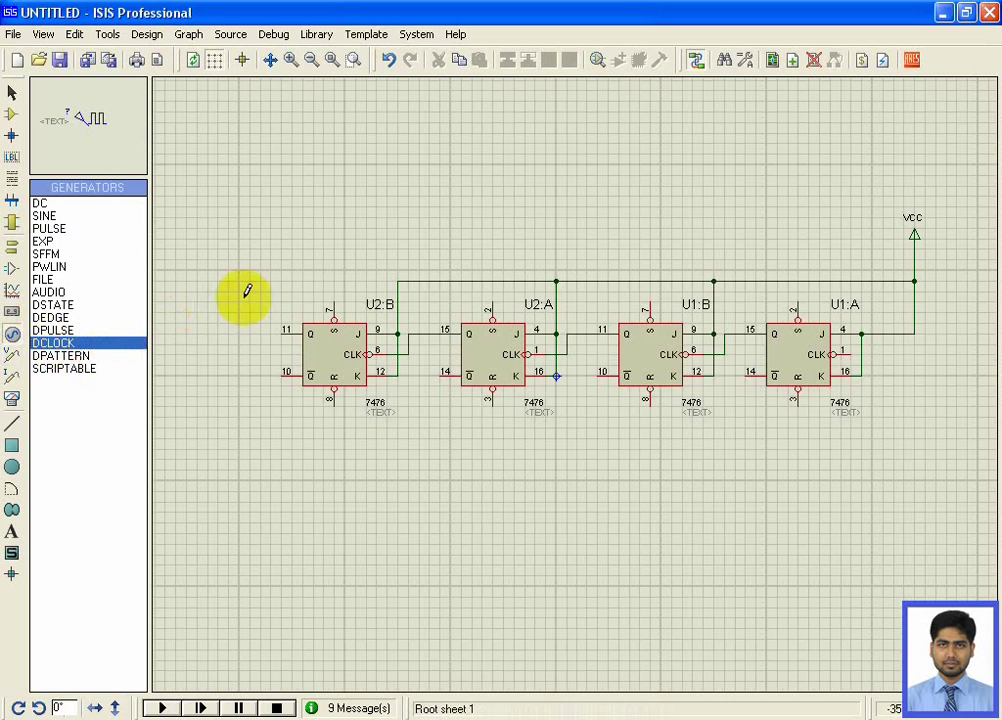
scroll(930, 342, down, 1)
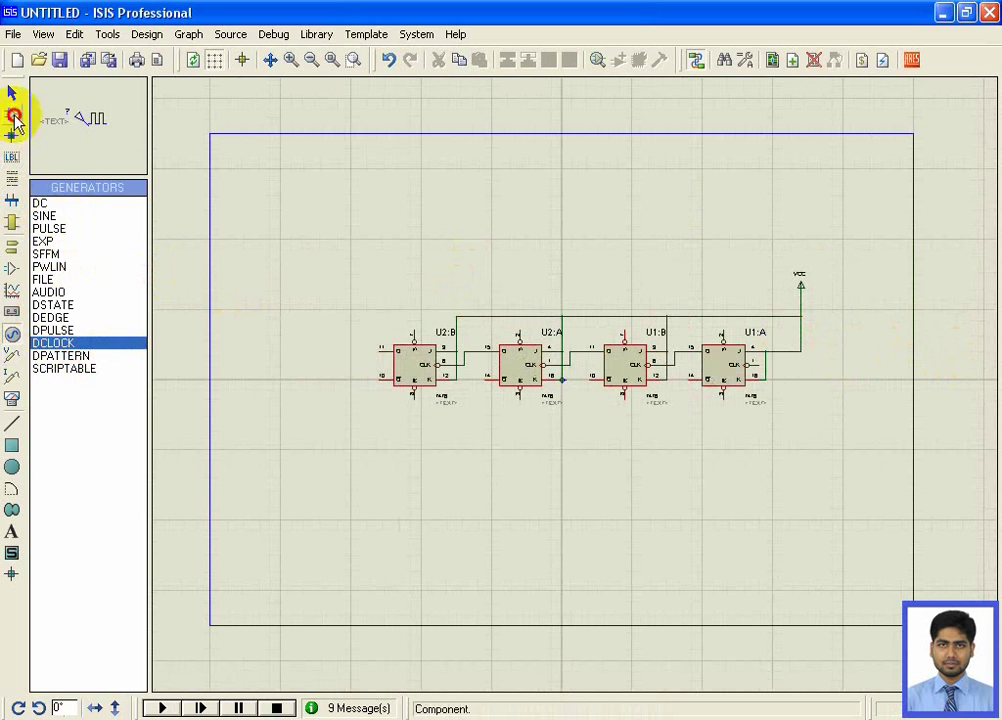
click(13, 116)
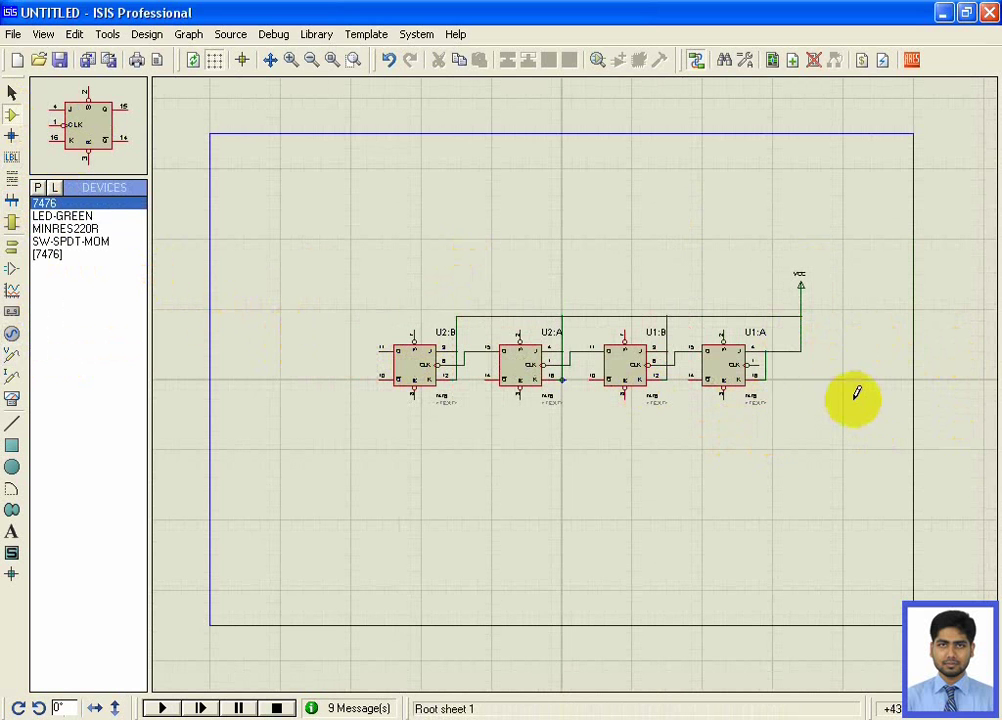
Place switch SW1 (SW-SPDT-MOM) beside U1:A and move the VCC block further right
scroll(855, 395, up, 1)
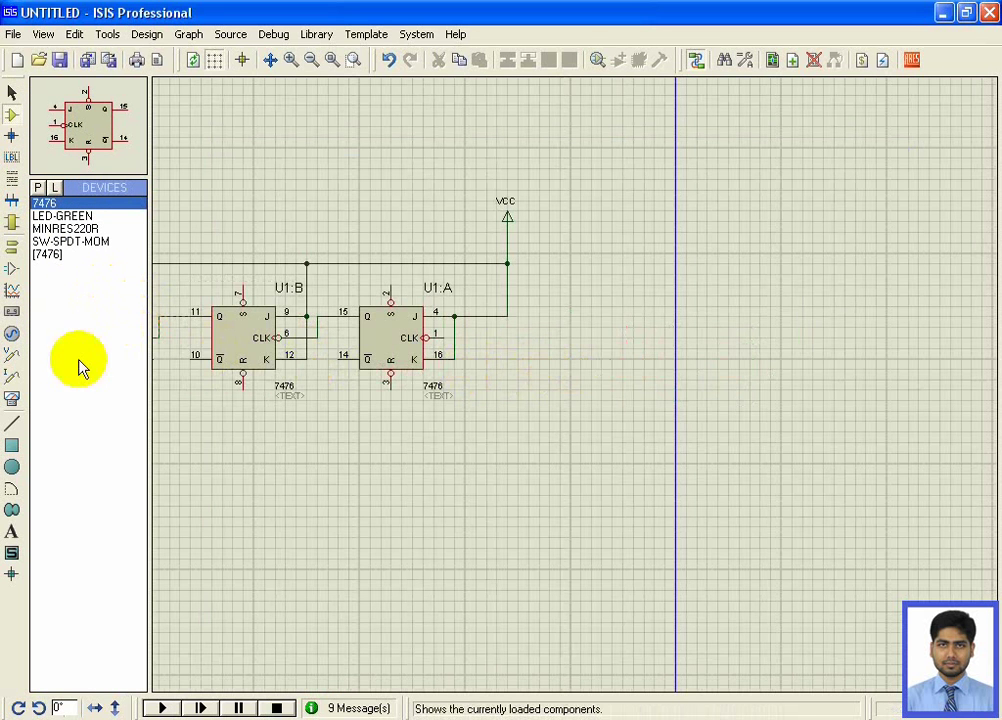
click(61, 243)
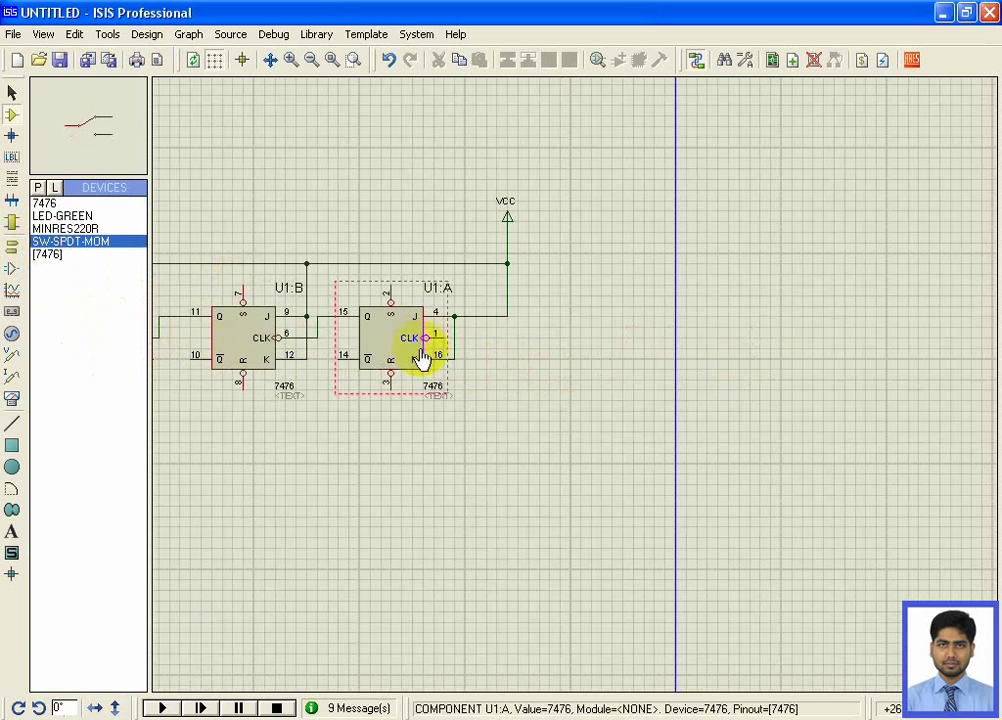
click(535, 373)
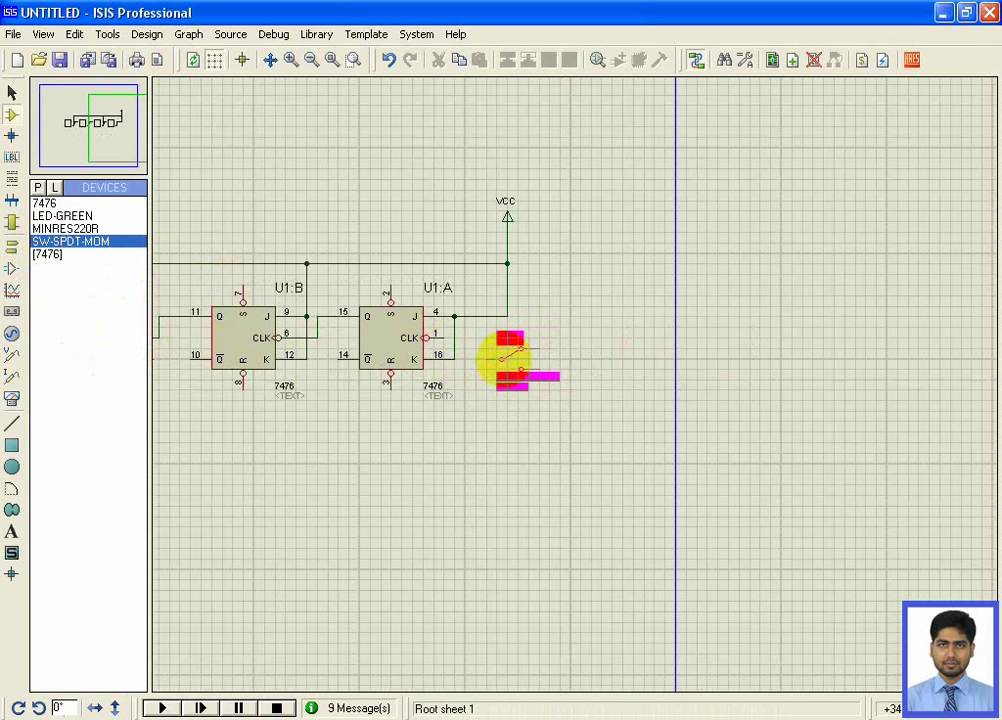
click(508, 355)
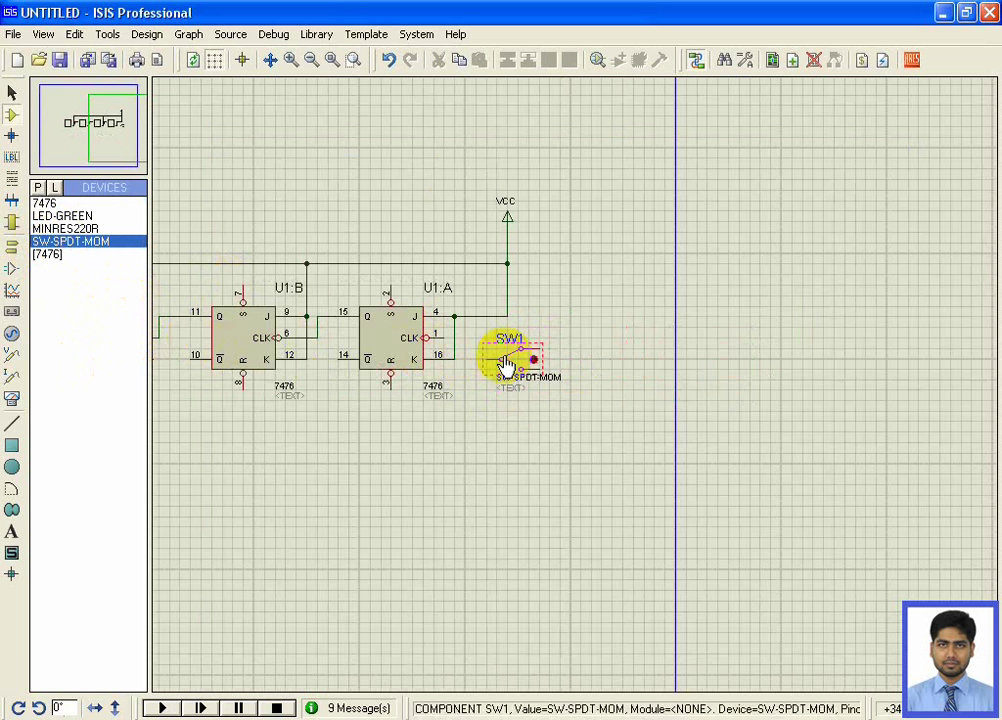
drag(455, 180, 559, 327)
drag(519, 253, 545, 254)
click(443, 172)
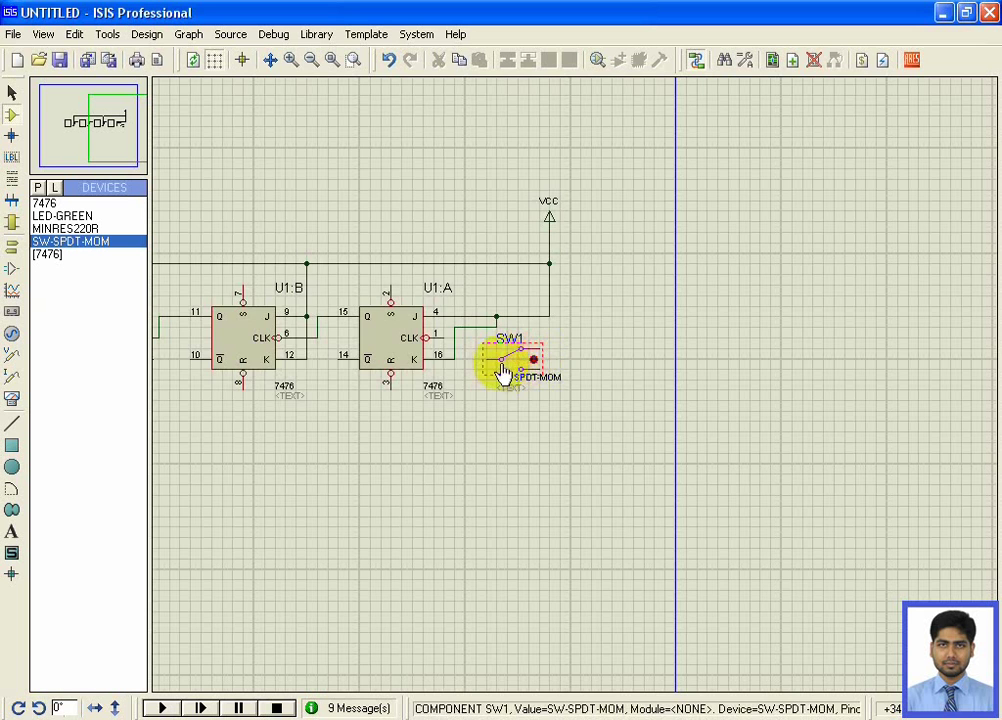
Wire SW1's common contact to U1:A's CLK pin 1 and its other contact to VCC
scroll(503, 374, up, 1)
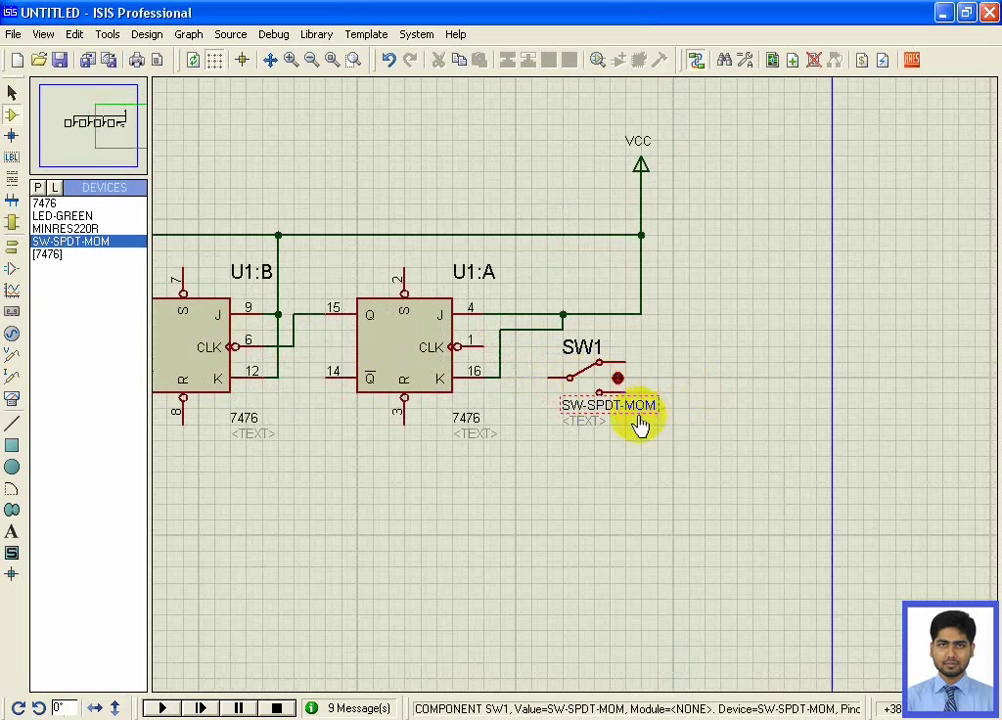
click(539, 373)
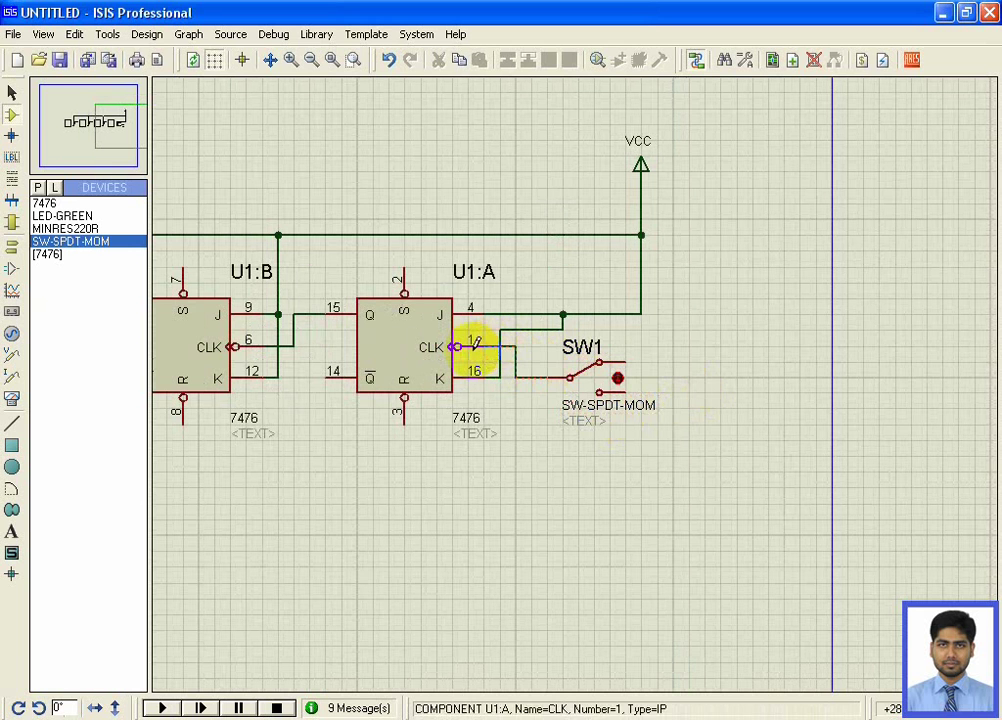
click(474, 345)
click(637, 360)
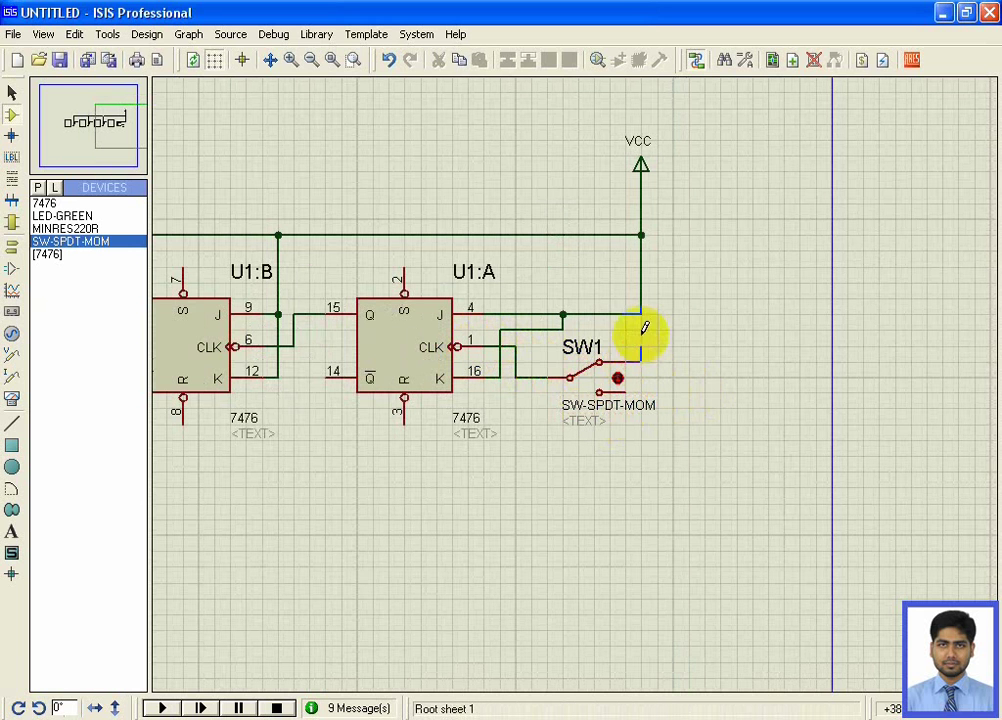
click(640, 314)
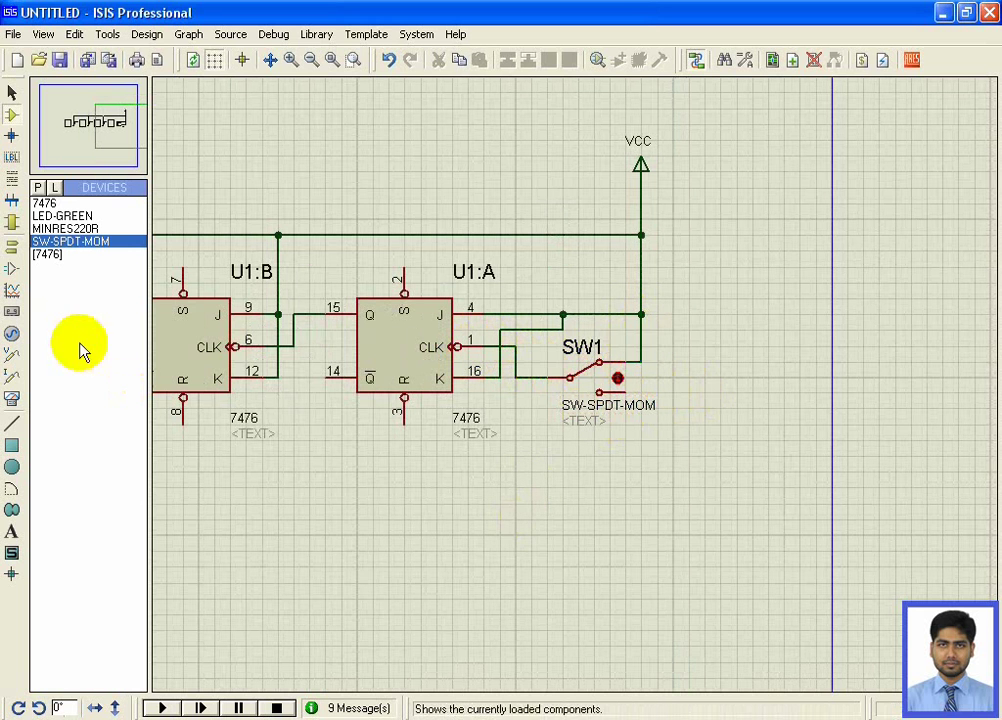
click(11, 250)
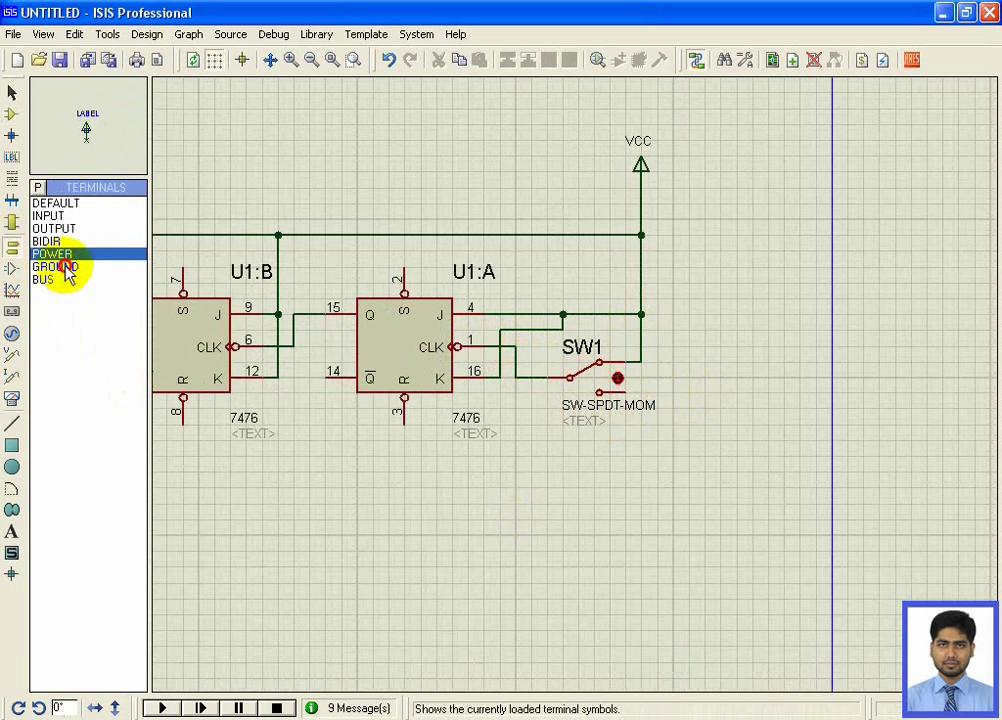
Place a GROUND terminal under SW1 and wire the switch's lower contact to it
click(62, 267)
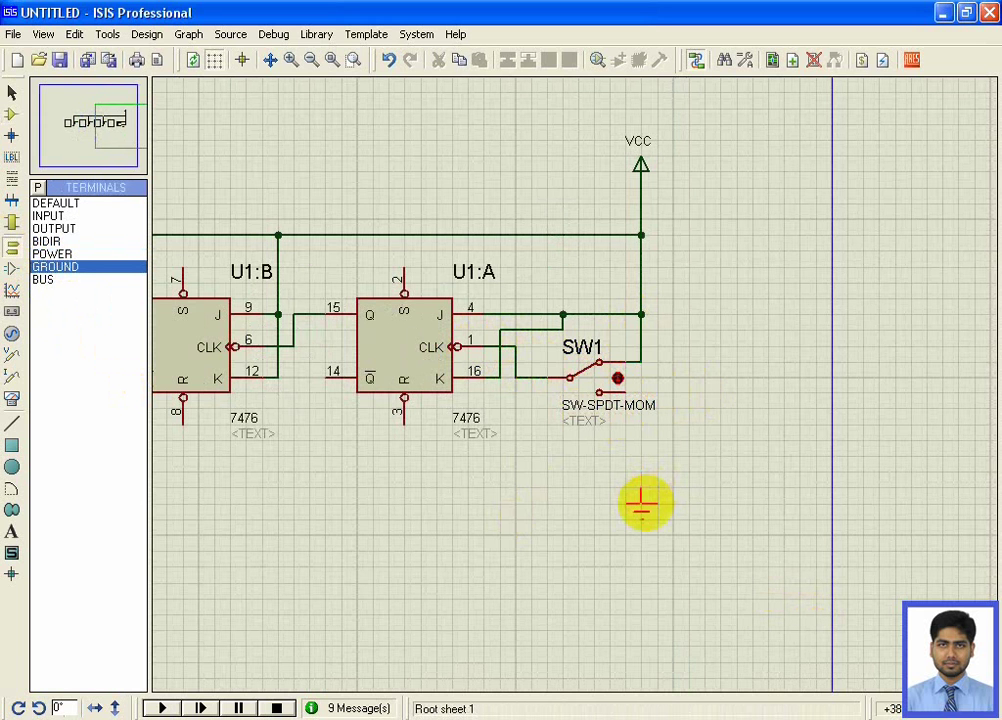
click(642, 508)
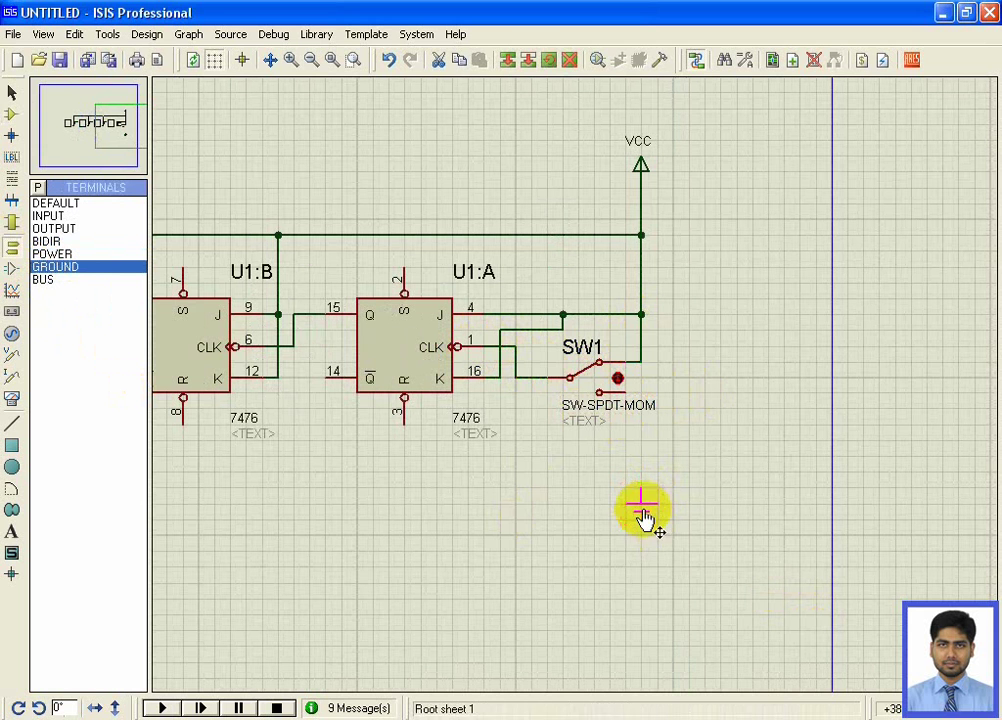
click(642, 600)
click(600, 392)
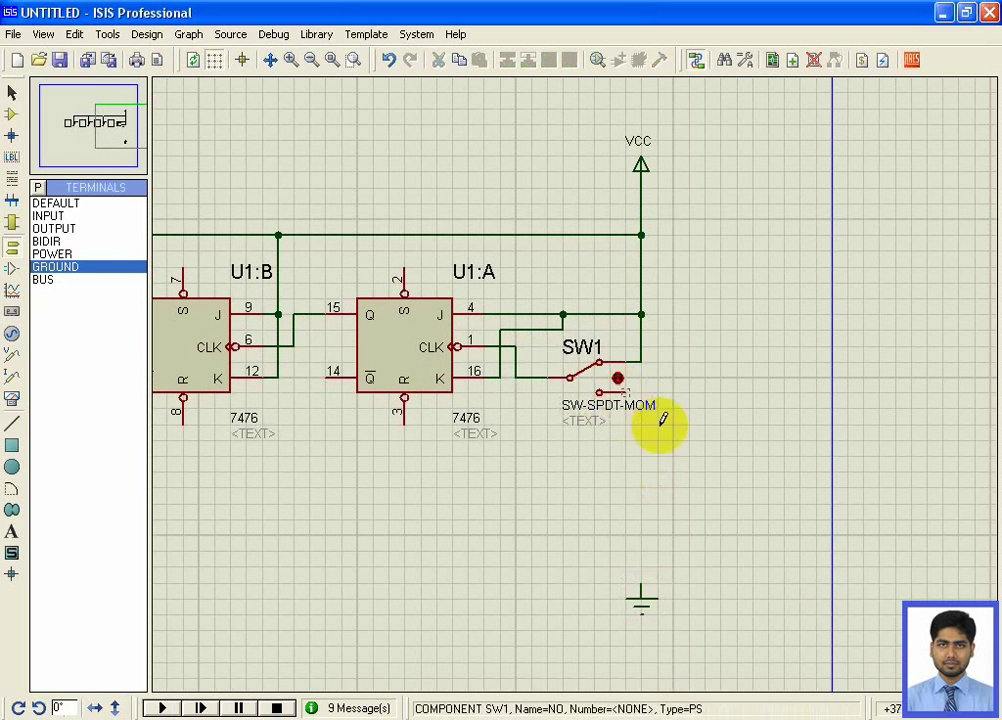
click(643, 567)
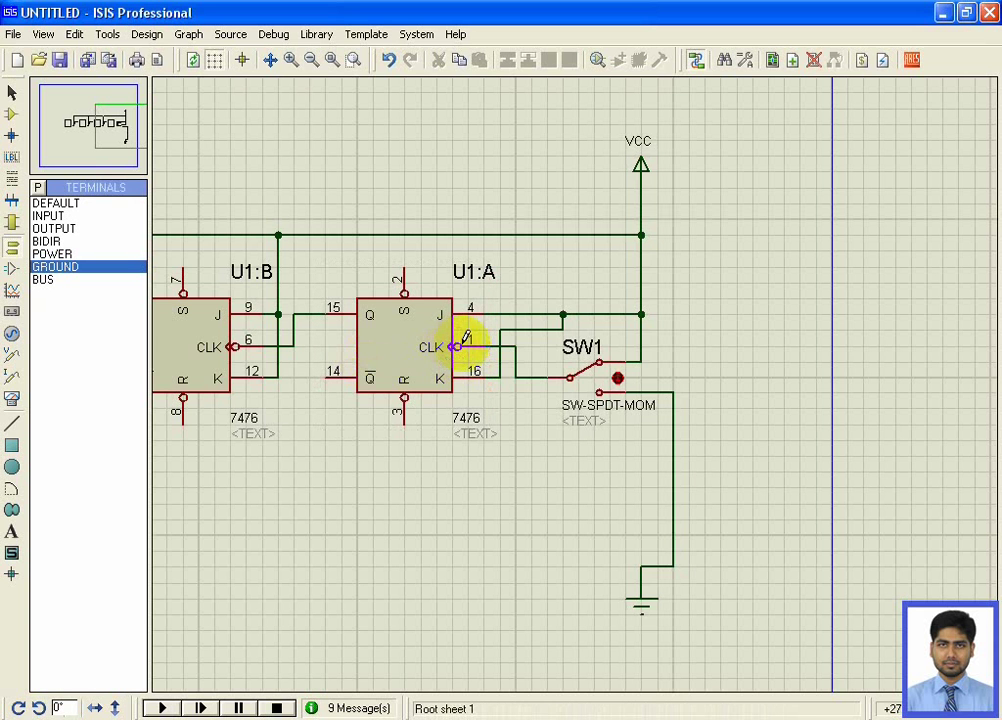
scroll(462, 350, down, 2)
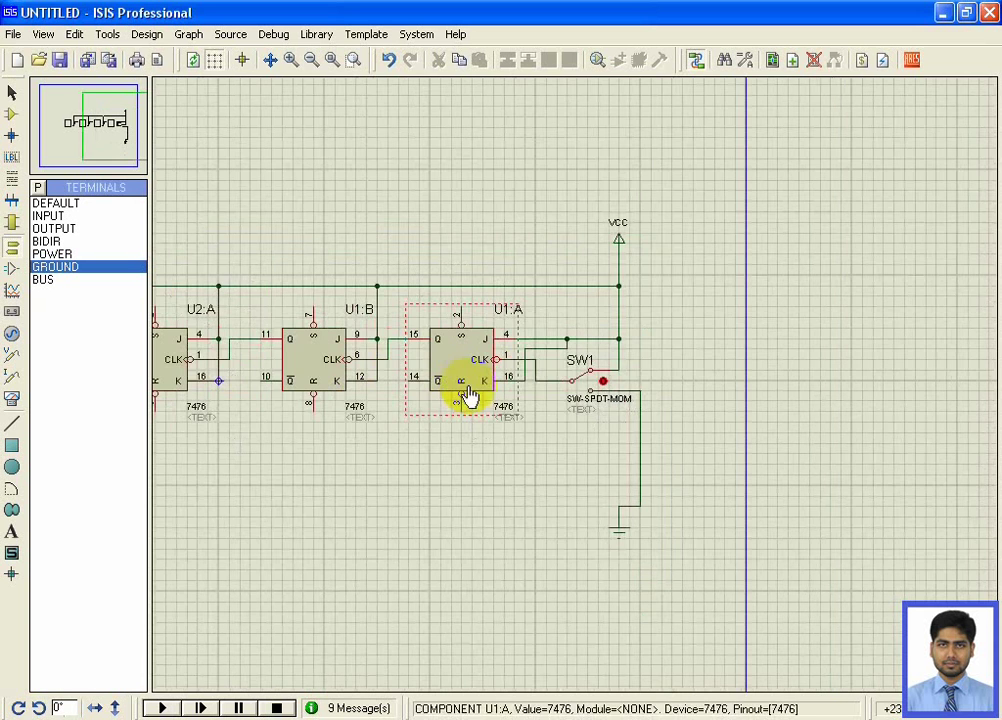
scroll(572, 395, up, 1)
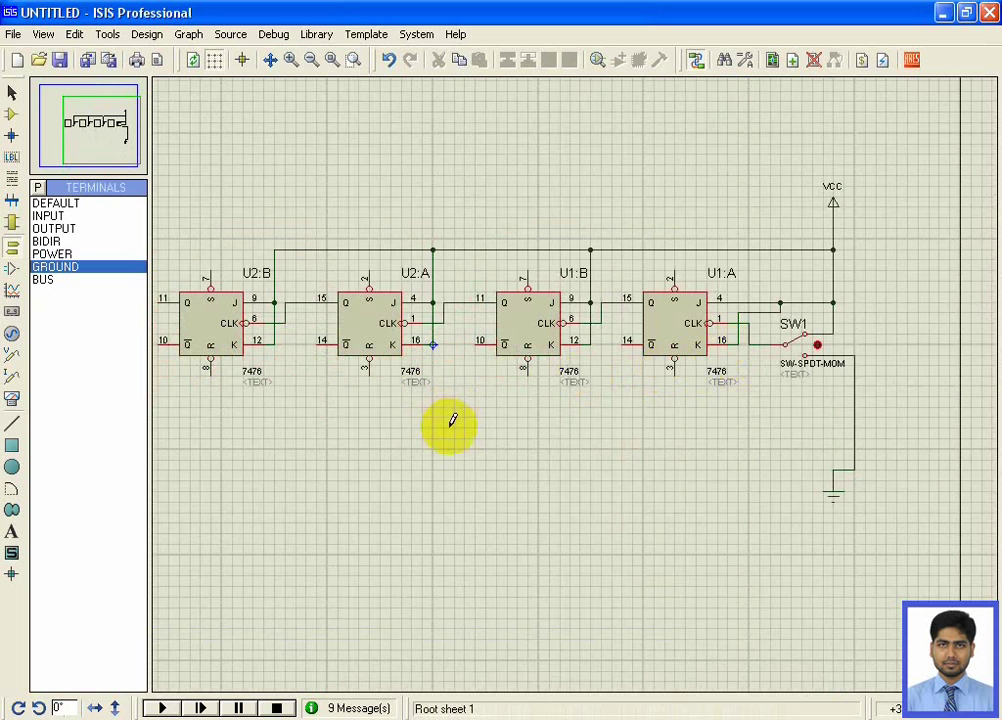
click(162, 708)
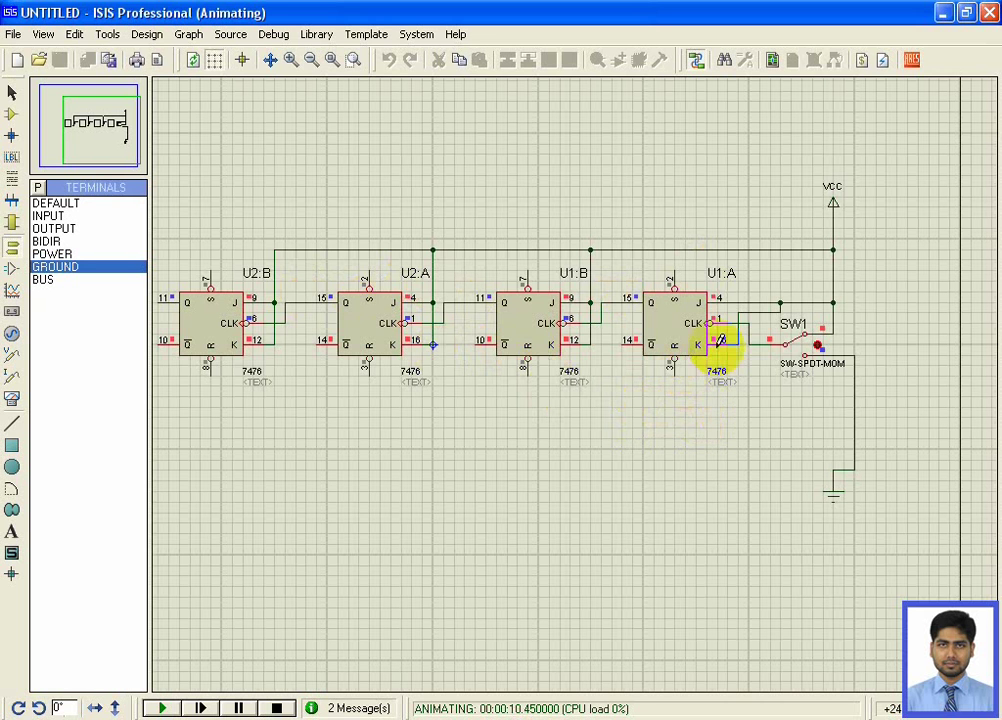
scroll(716, 336, up, 1)
scroll(575, 402, up, 1)
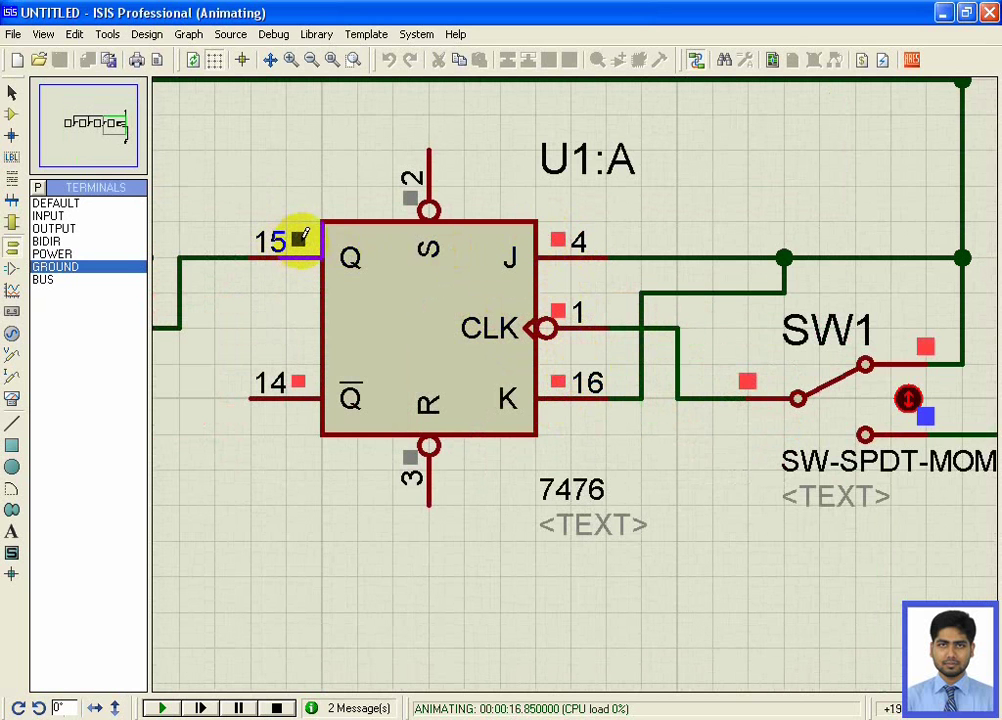
scroll(540, 390, down, 3)
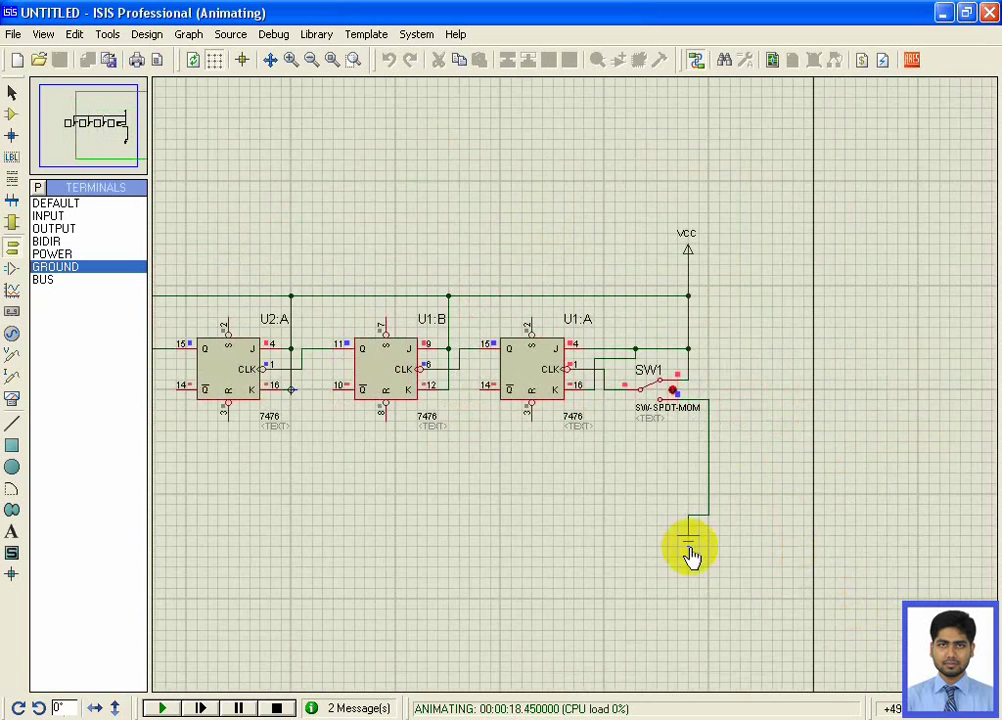
scroll(678, 385, up, 2)
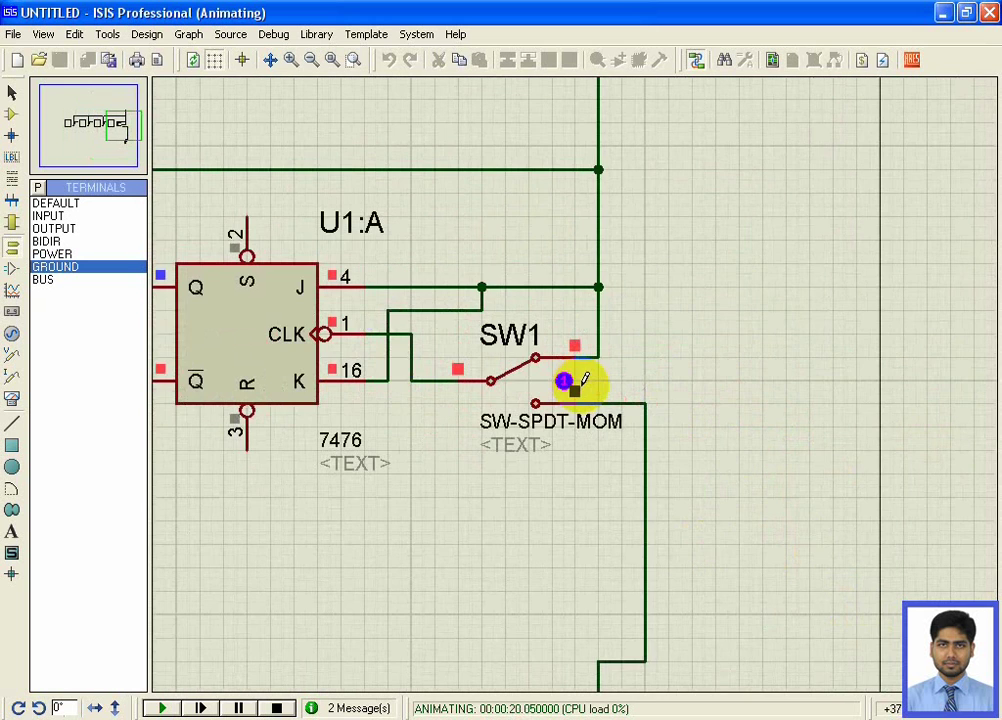
scroll(575, 385, down, 1)
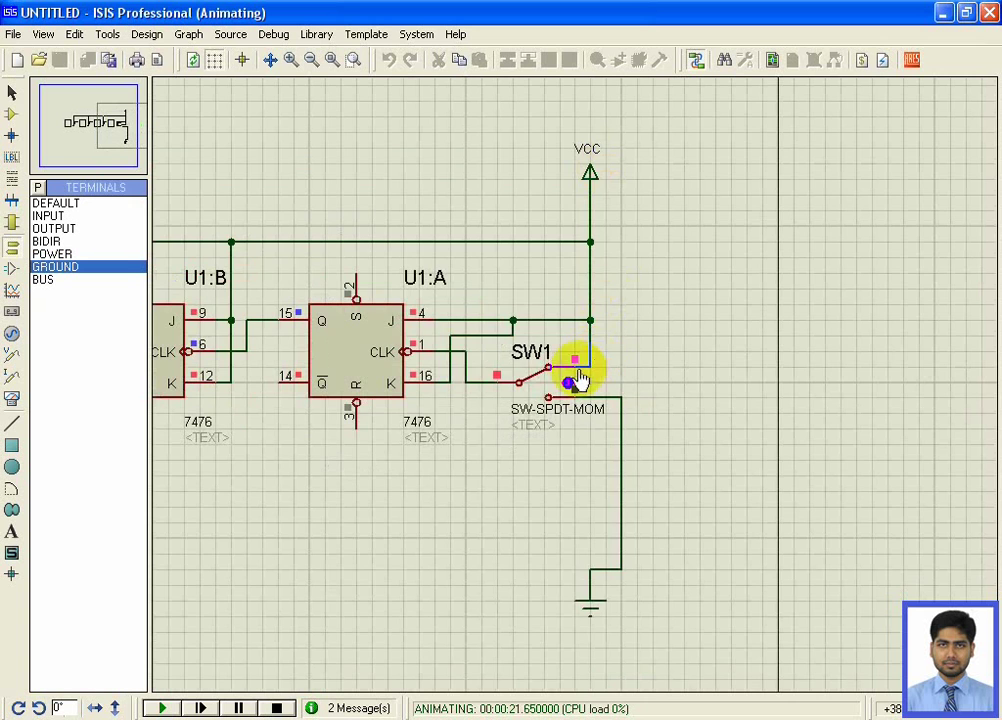
scroll(578, 375, down, 1)
scroll(300, 398, down, 1)
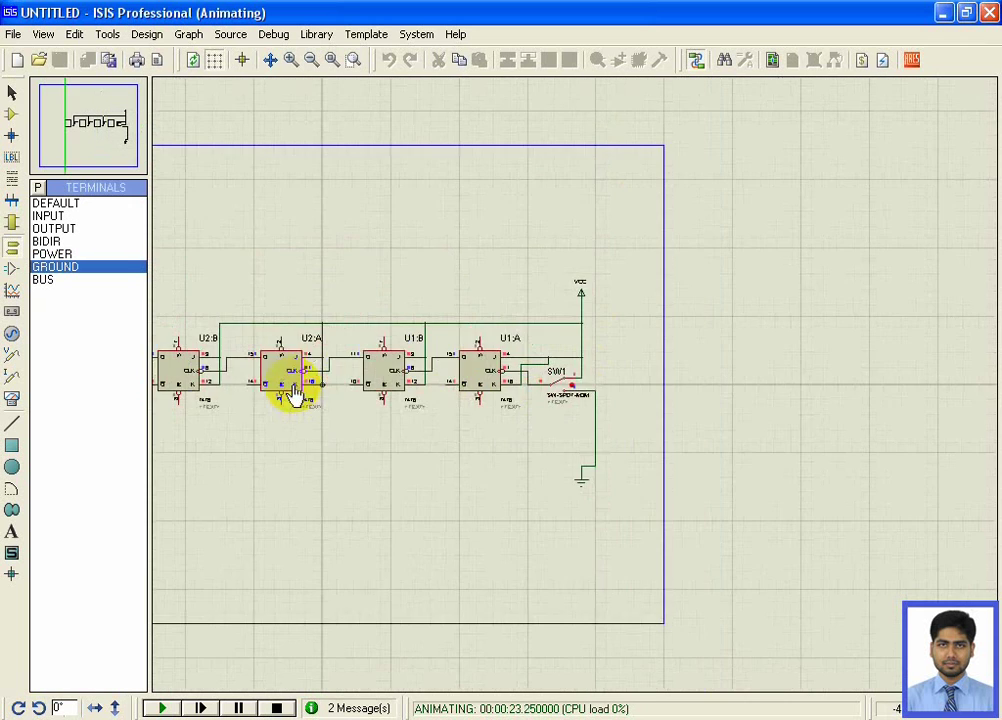
scroll(291, 398, up, 1)
scroll(590, 392, up, 1)
scroll(620, 385, up, 2)
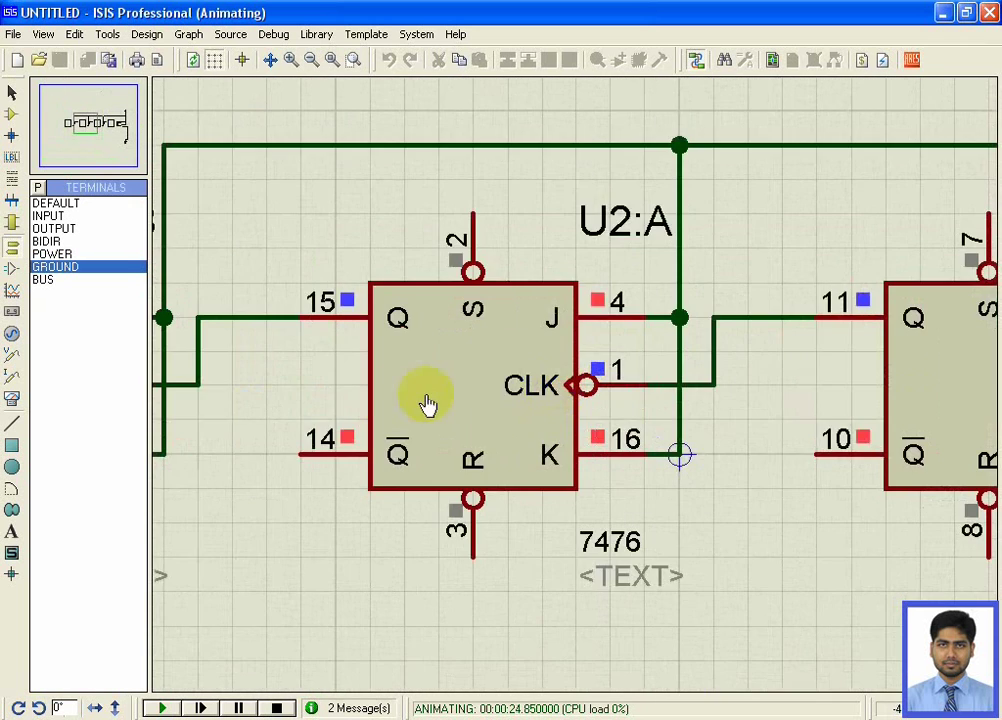
scroll(400, 398, down, 2)
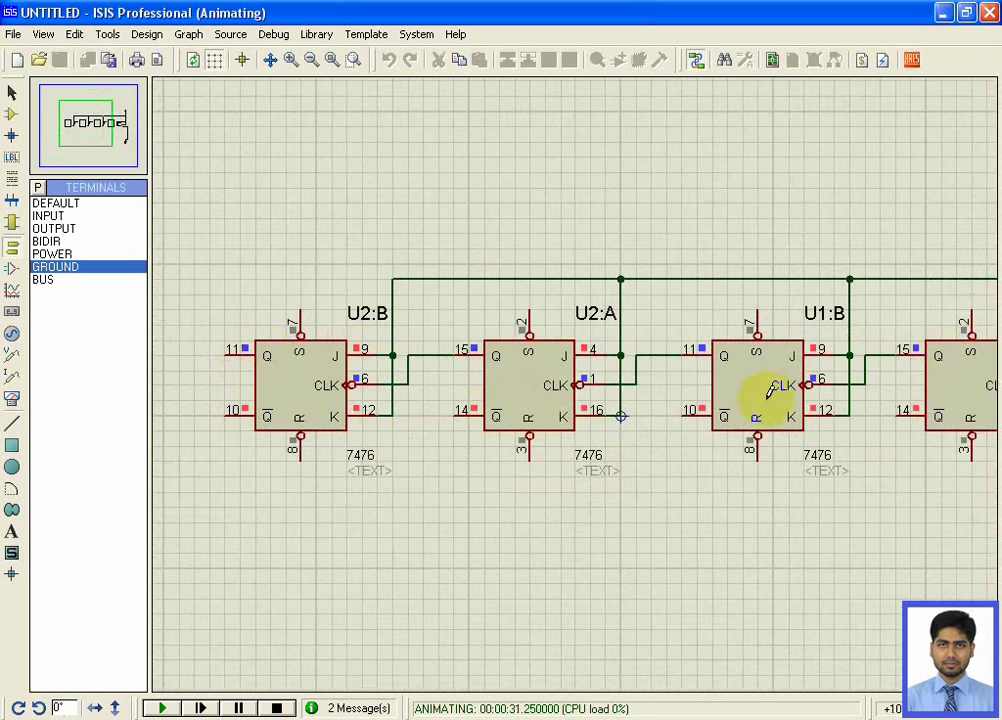
scroll(770, 392, down, 1)
scroll(823, 414, up, 1)
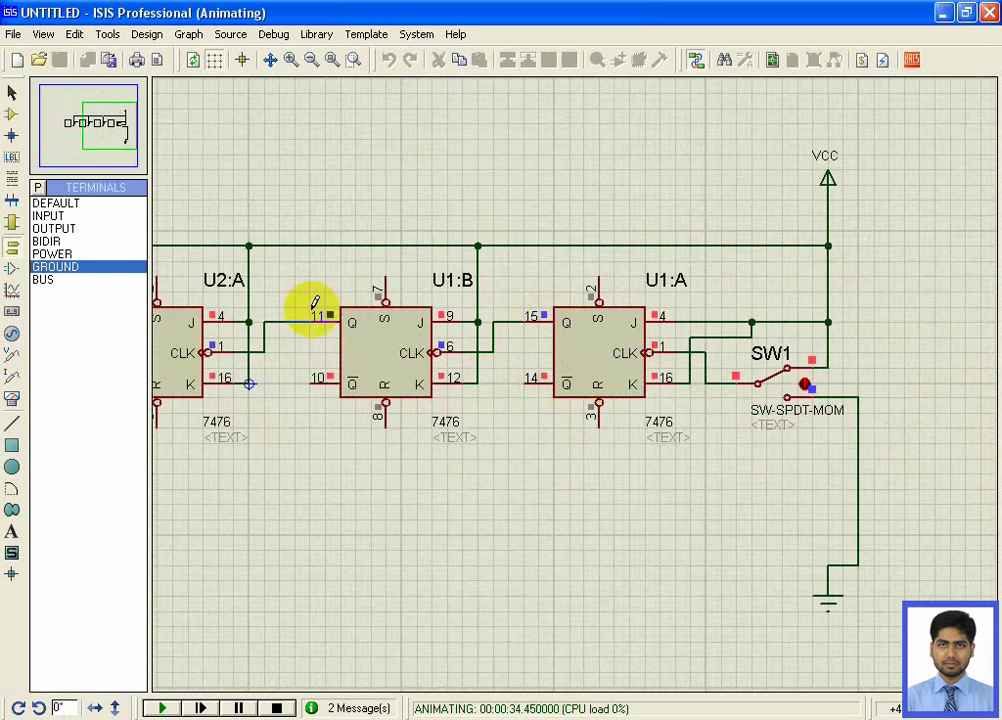
scroll(306, 306, down, 1)
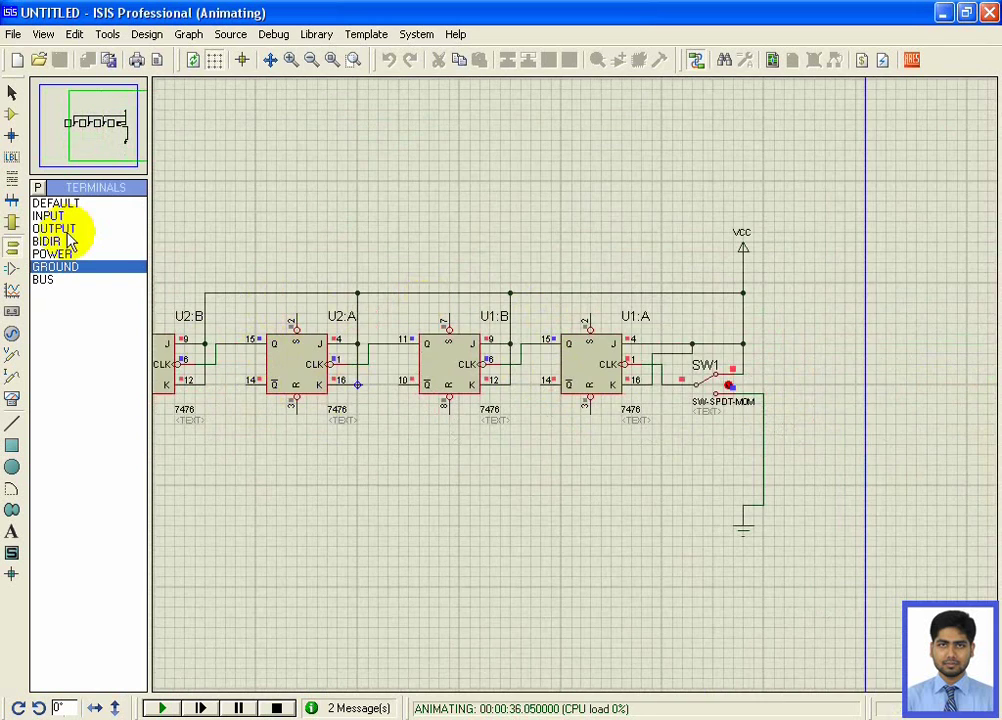
Pulse SW1 three times to advance the counter, then stop the simulation
click(107, 123)
drag(107, 123, 91, 125)
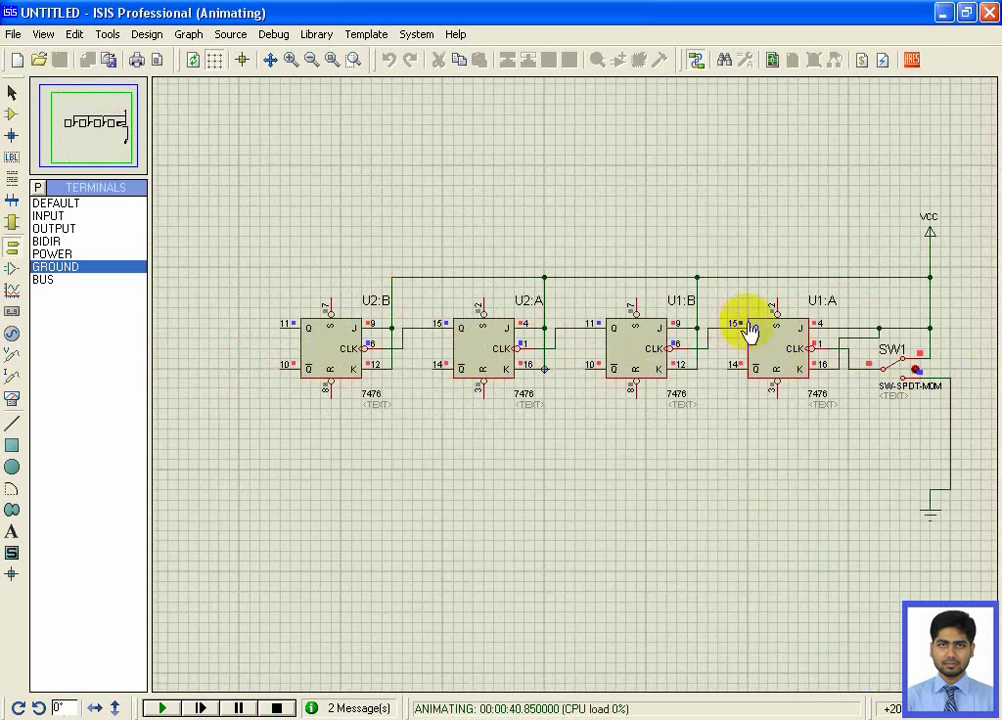
click(900, 372)
click(897, 372)
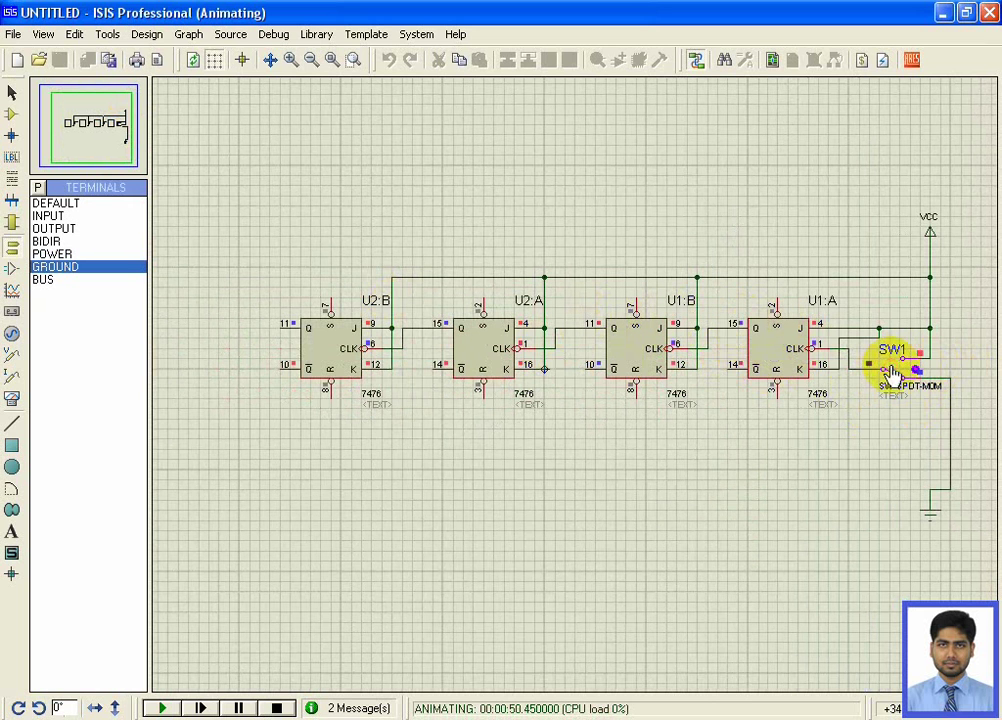
click(889, 372)
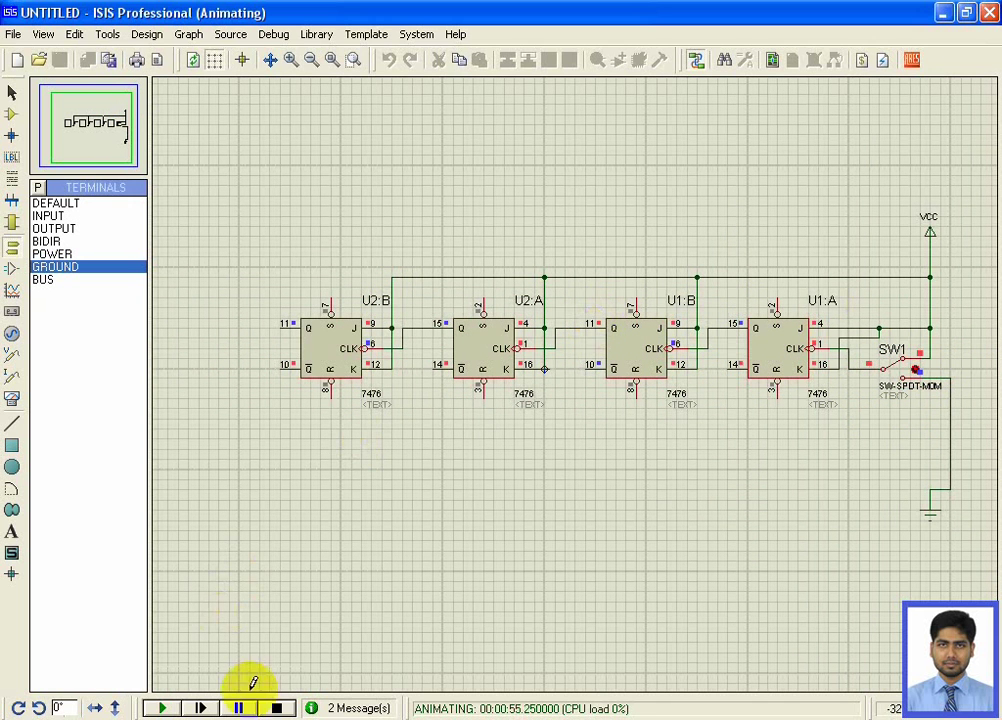
click(276, 707)
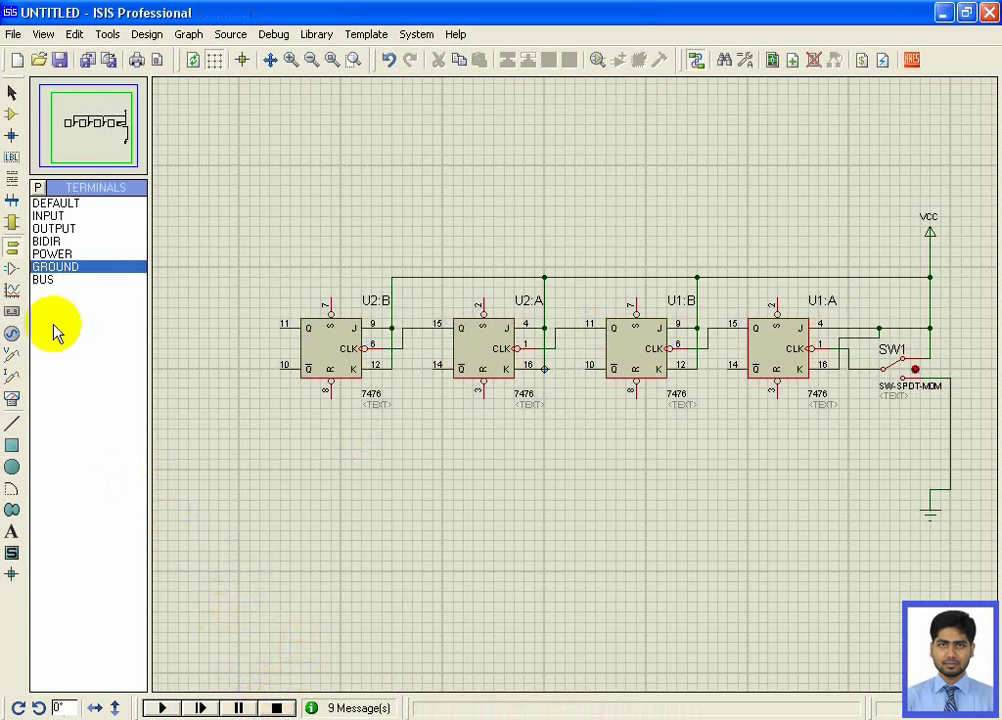
Place four vertical MINRES220R resistors R1–R4 below the flip-flops
click(11, 113)
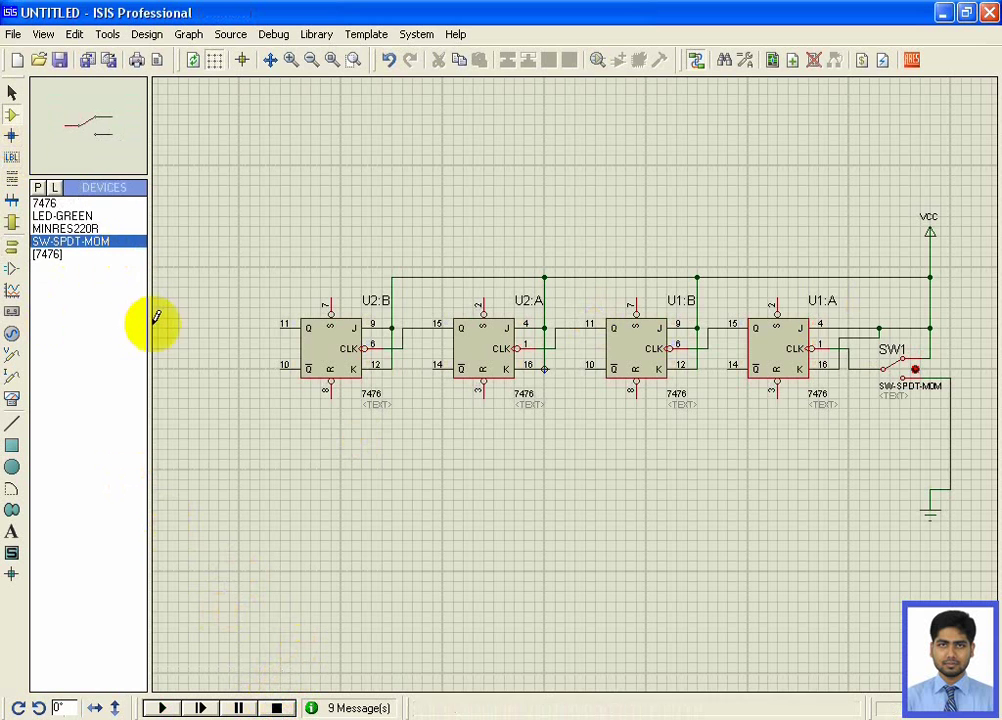
click(62, 230)
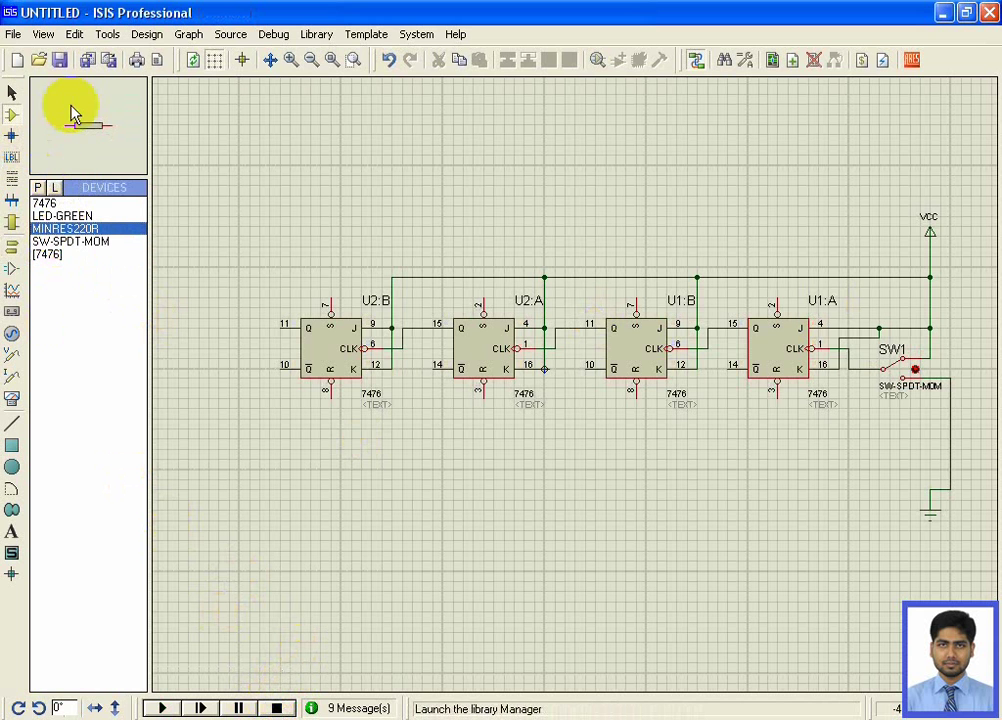
click(18, 707)
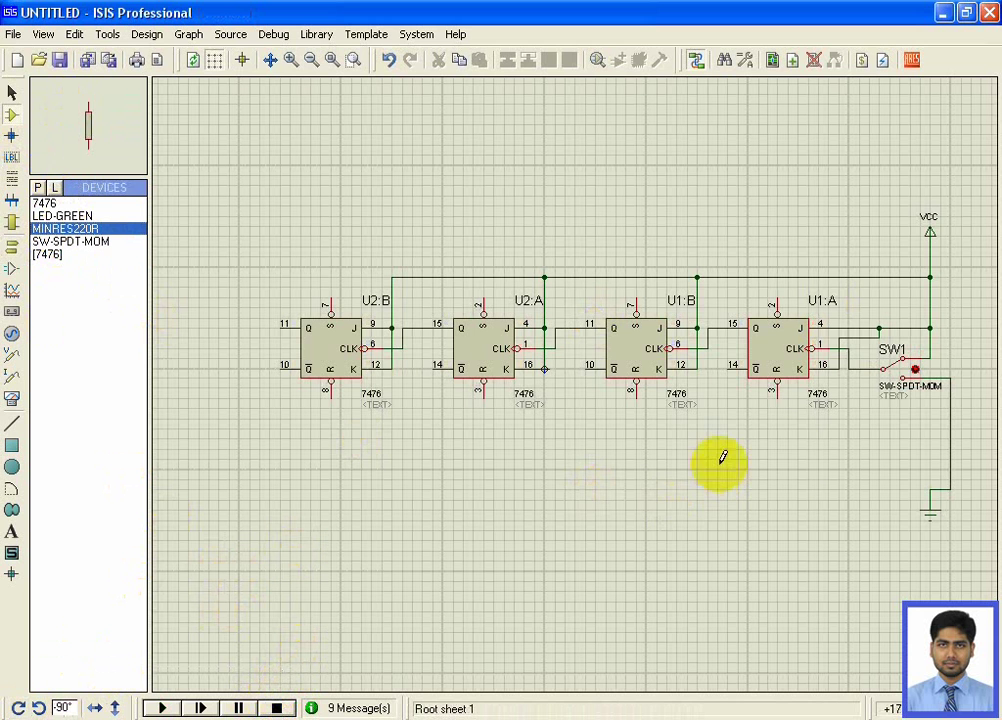
click(727, 441)
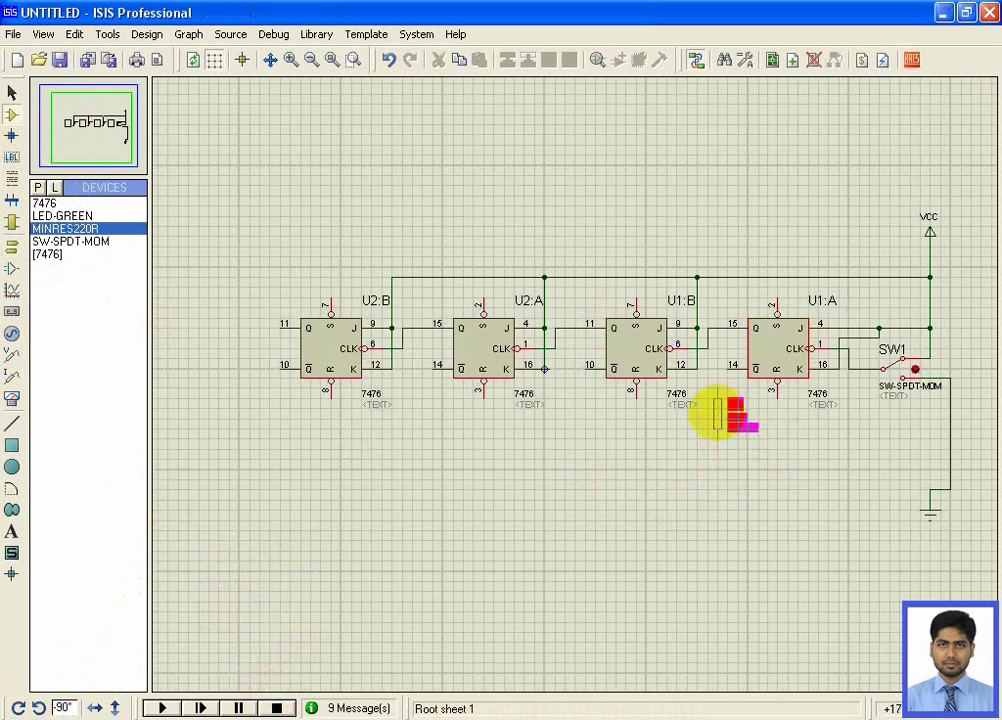
click(707, 421)
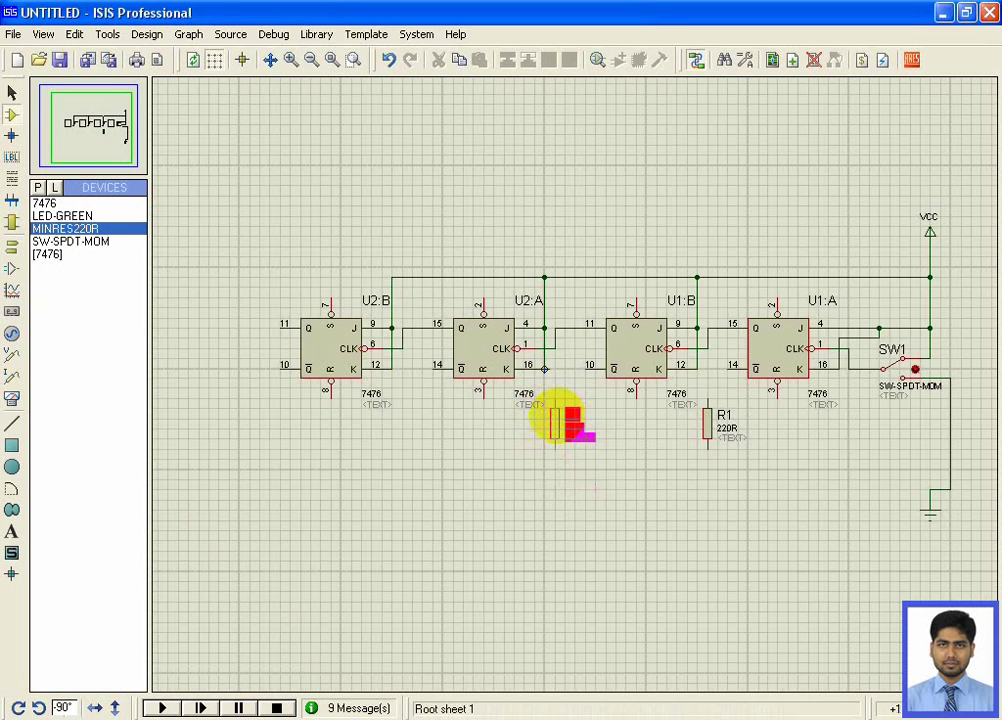
click(556, 424)
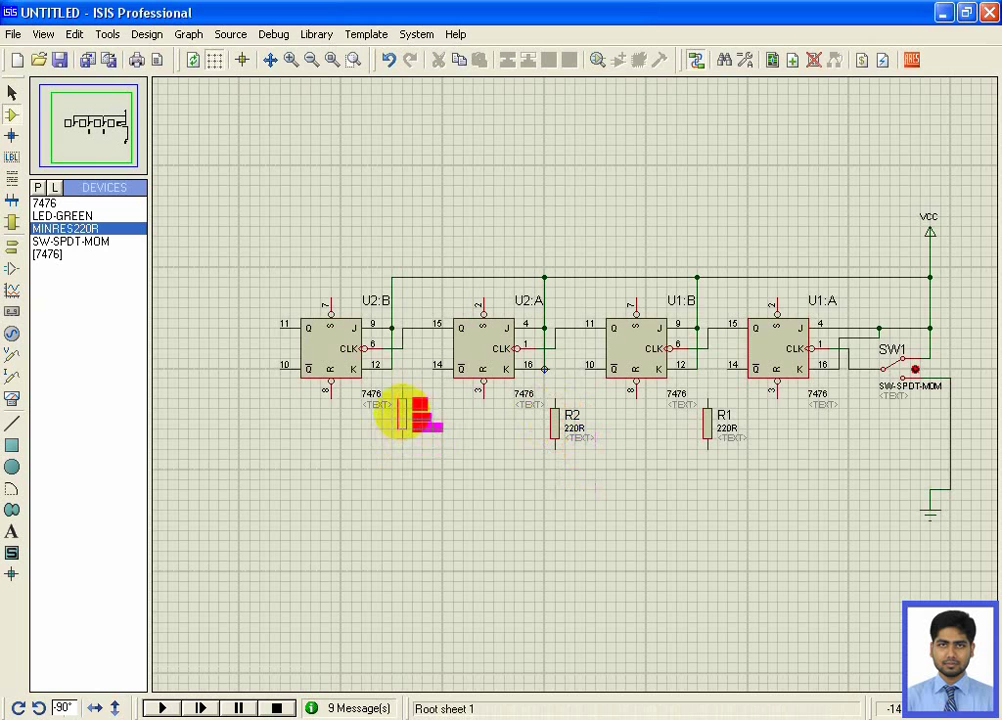
click(403, 424)
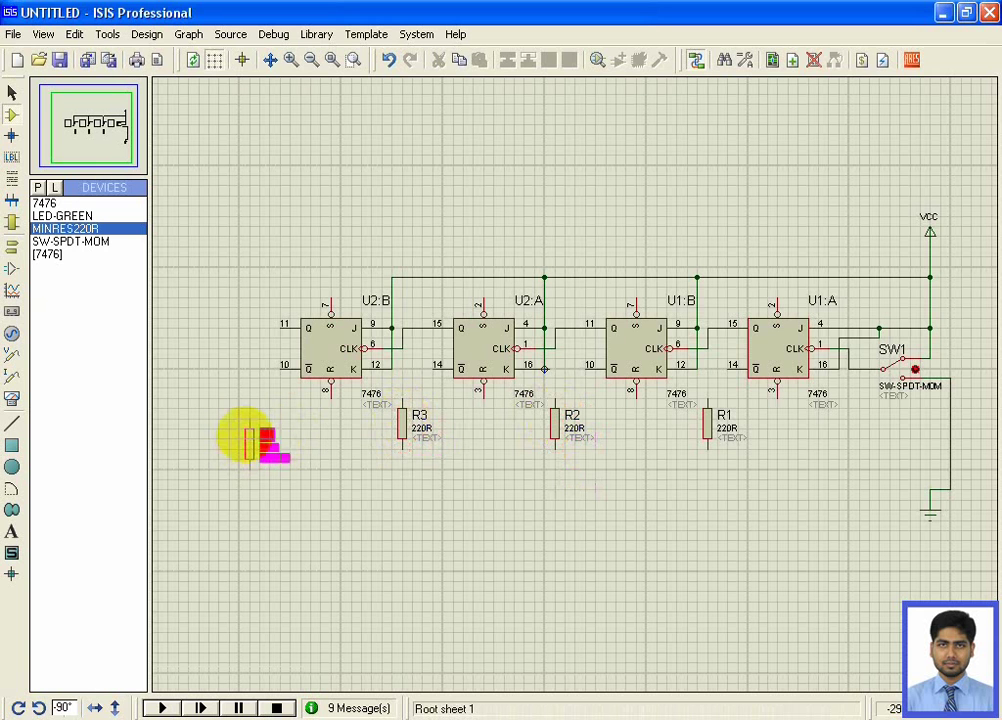
click(247, 420)
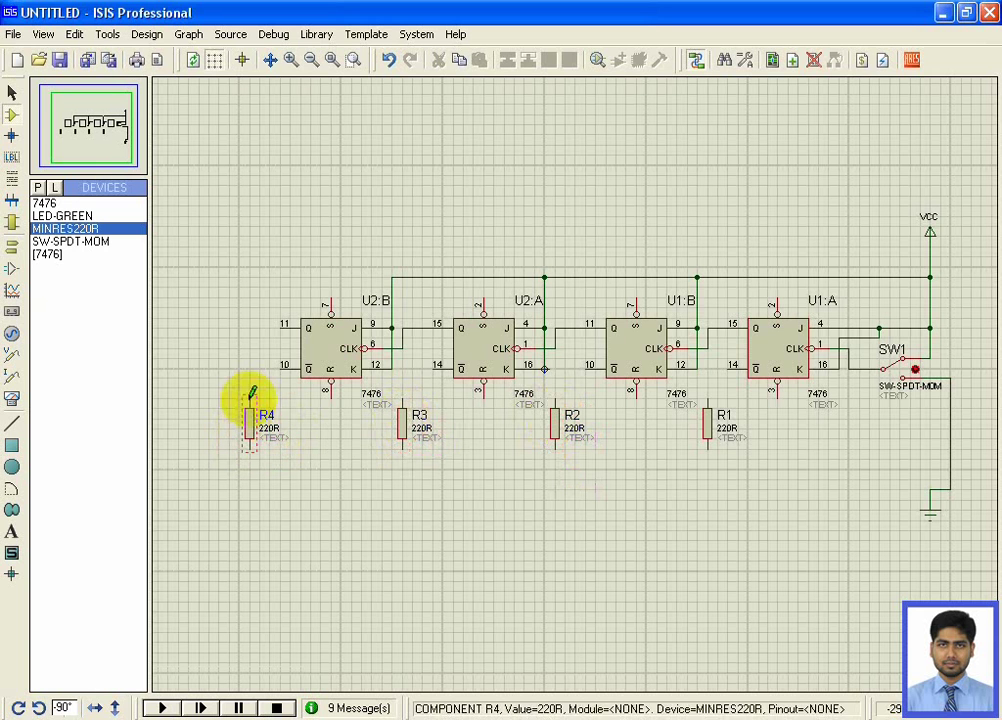
Wire the top pins of R4, R3, R2 and R1 to their flip-flop Q output lines
click(250, 405)
click(283, 327)
click(404, 404)
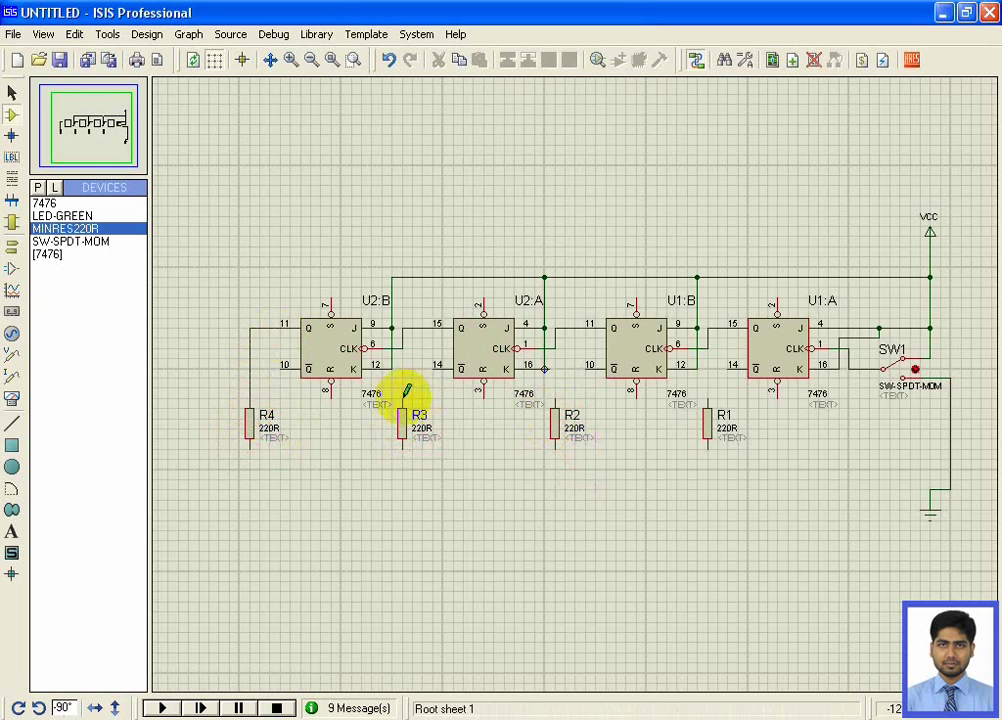
click(402, 348)
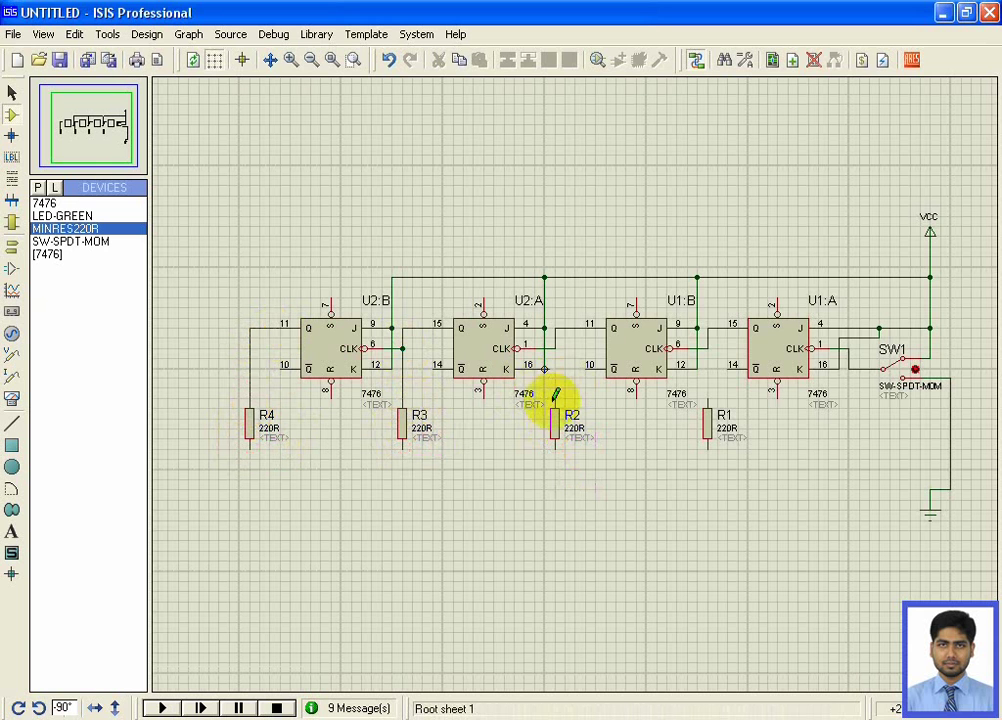
click(558, 395)
click(555, 348)
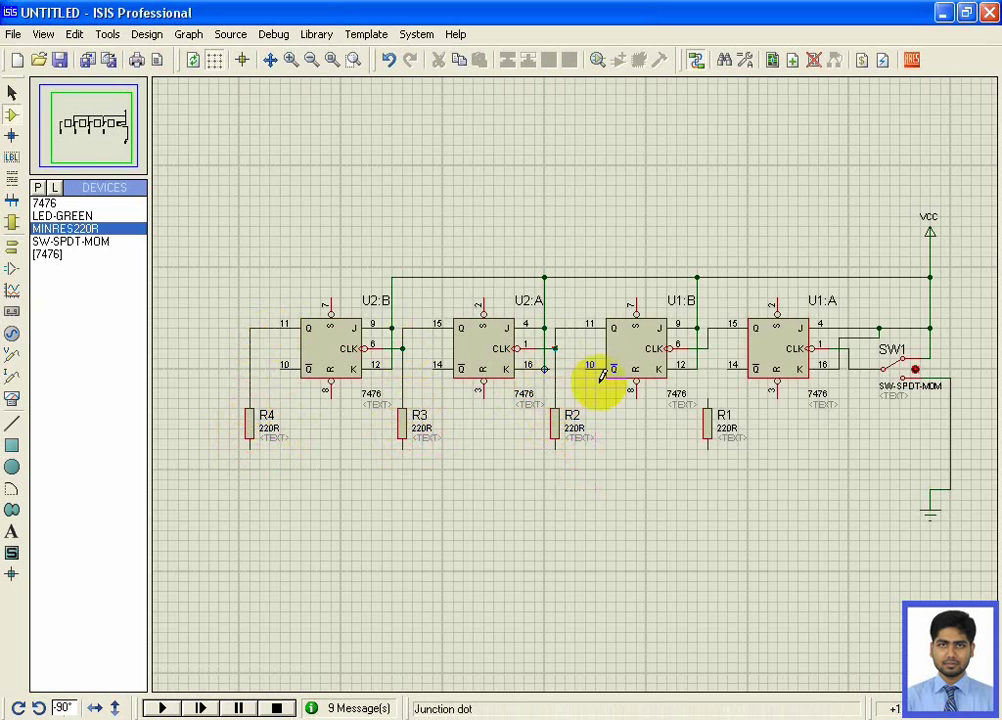
click(709, 400)
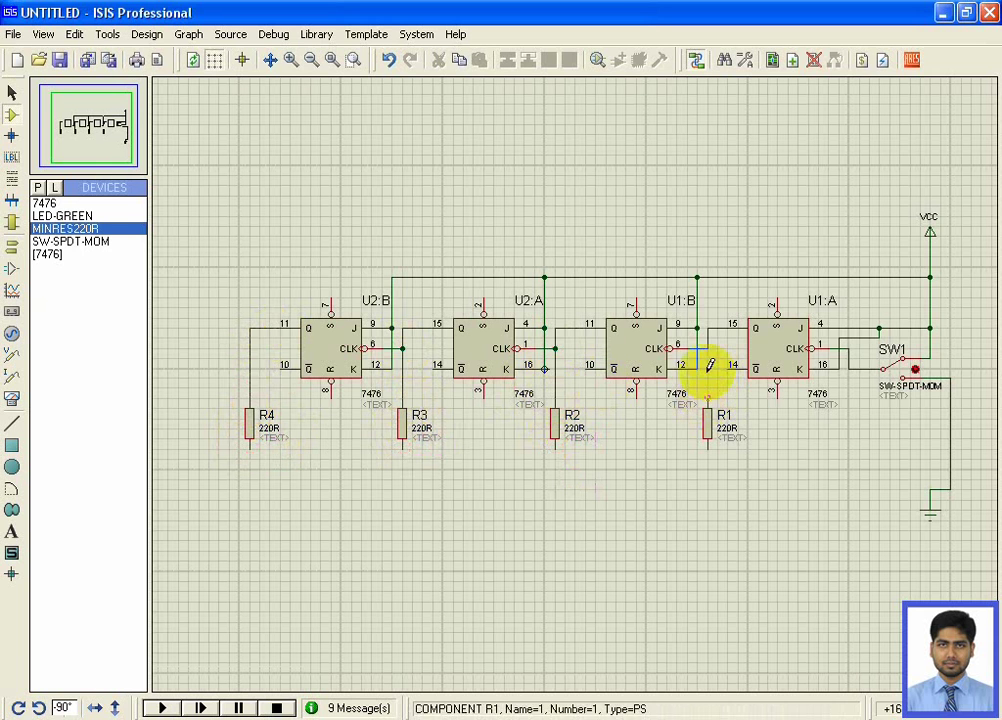
click(708, 348)
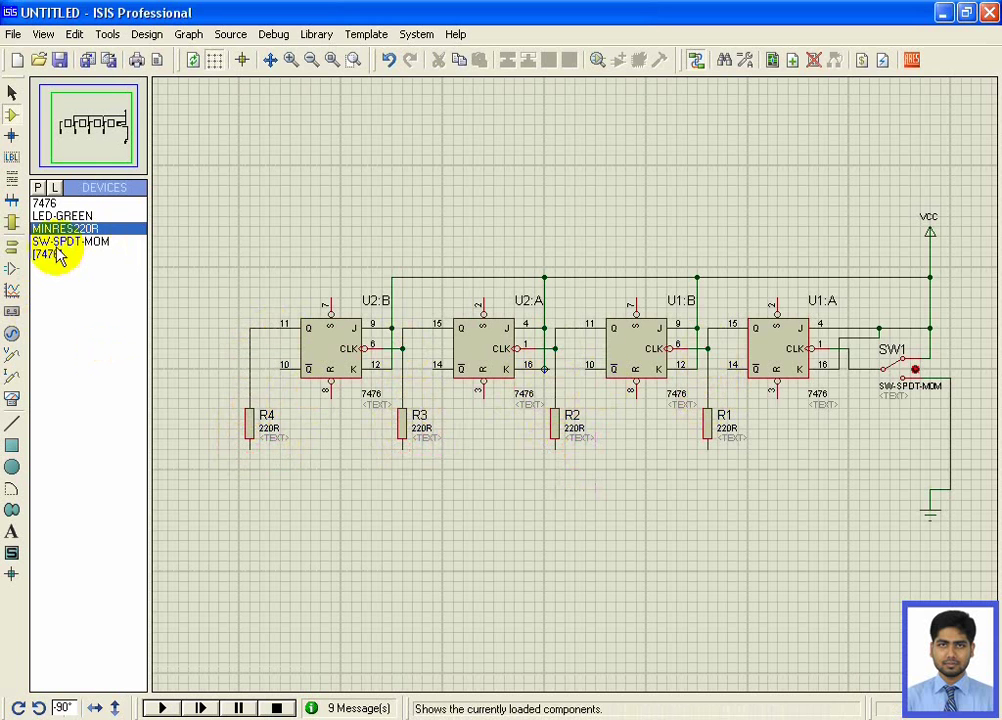
Place four LED-GREEN parts, D1 to D4, one under each resistor R1–R4
click(62, 216)
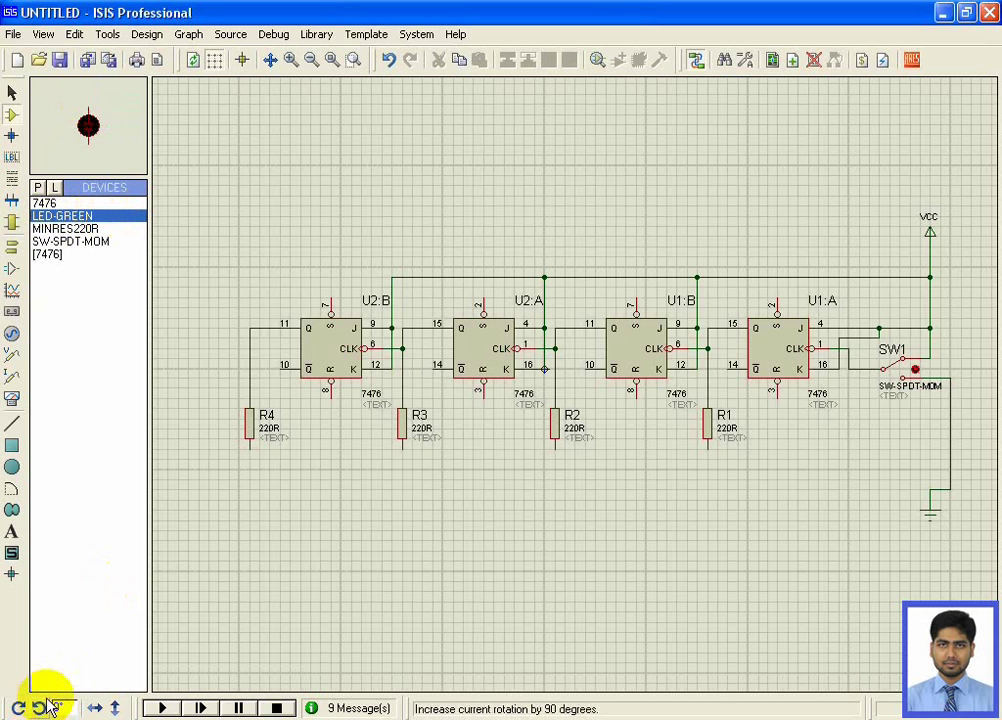
click(757, 500)
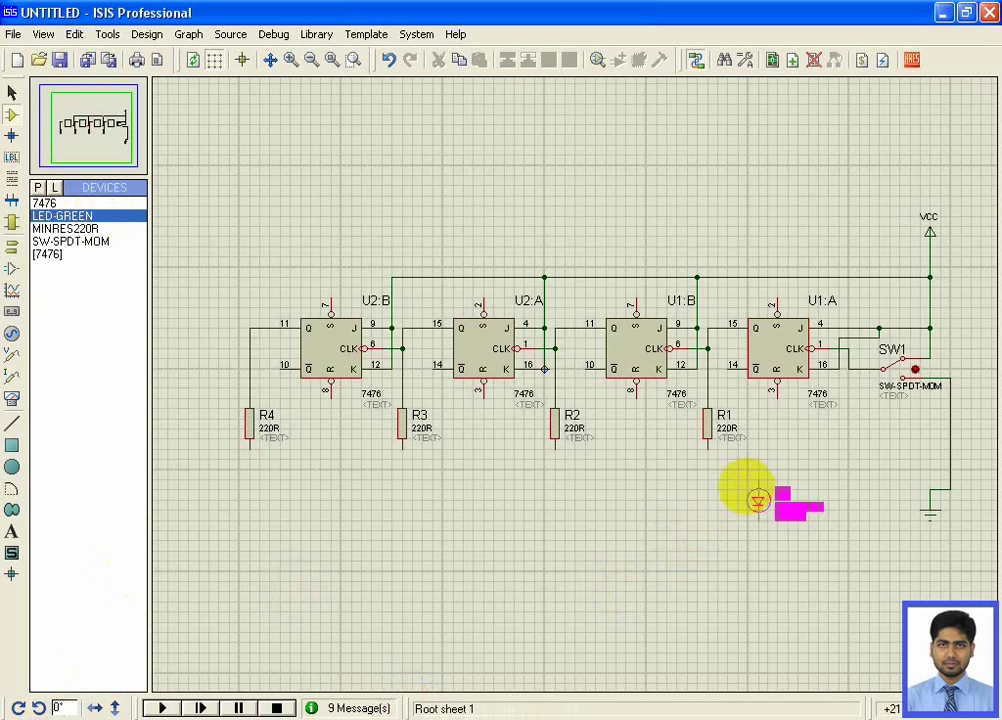
click(707, 486)
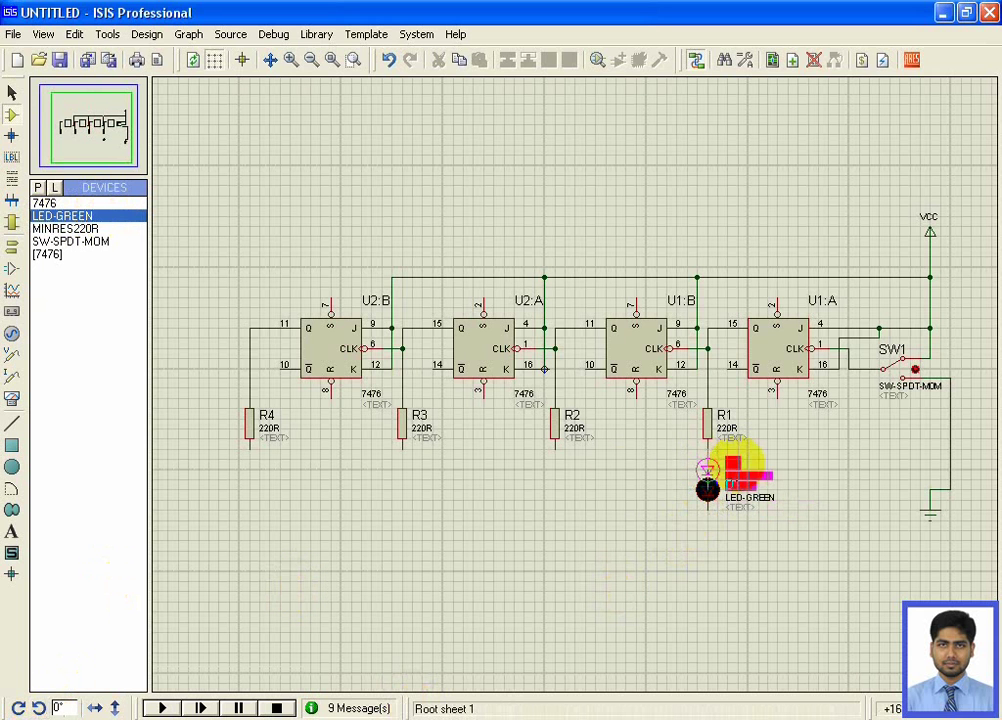
click(555, 492)
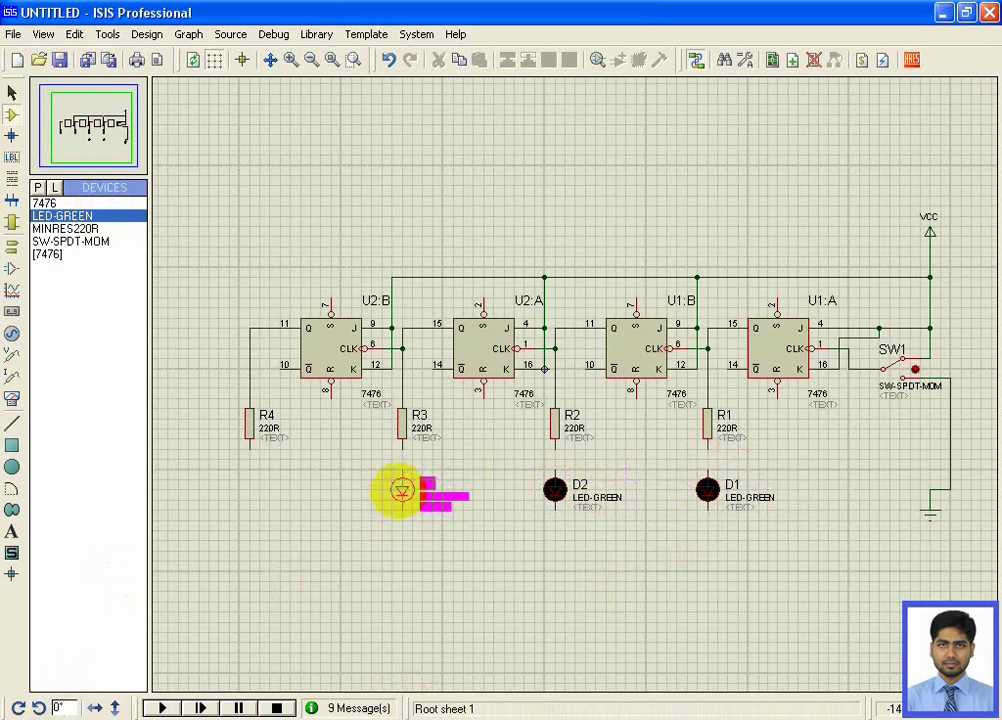
click(402, 490)
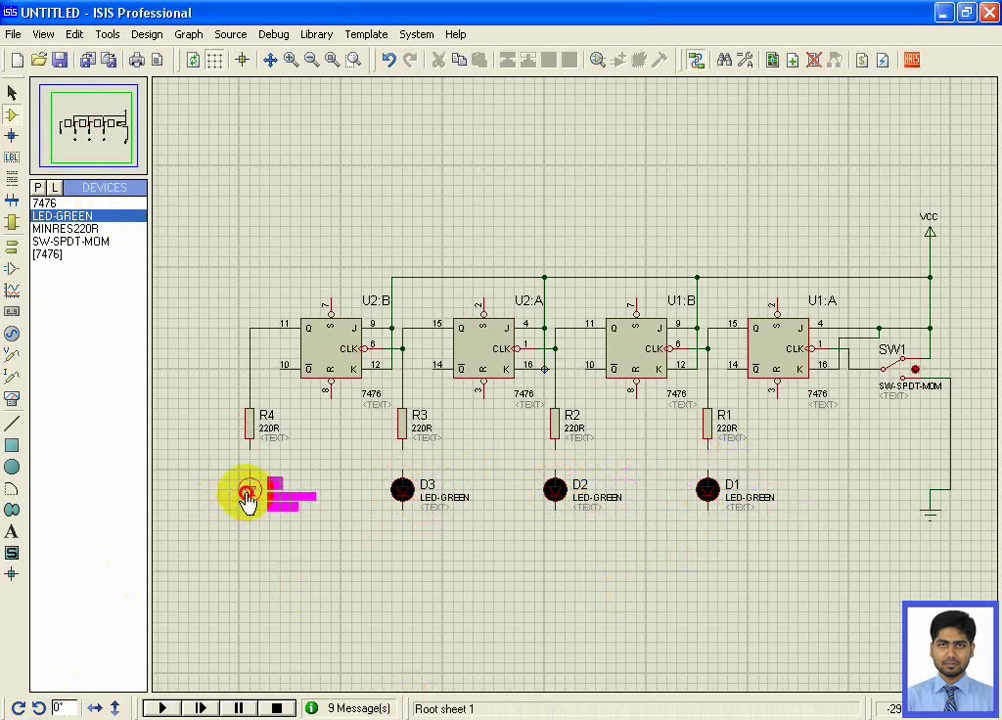
click(248, 491)
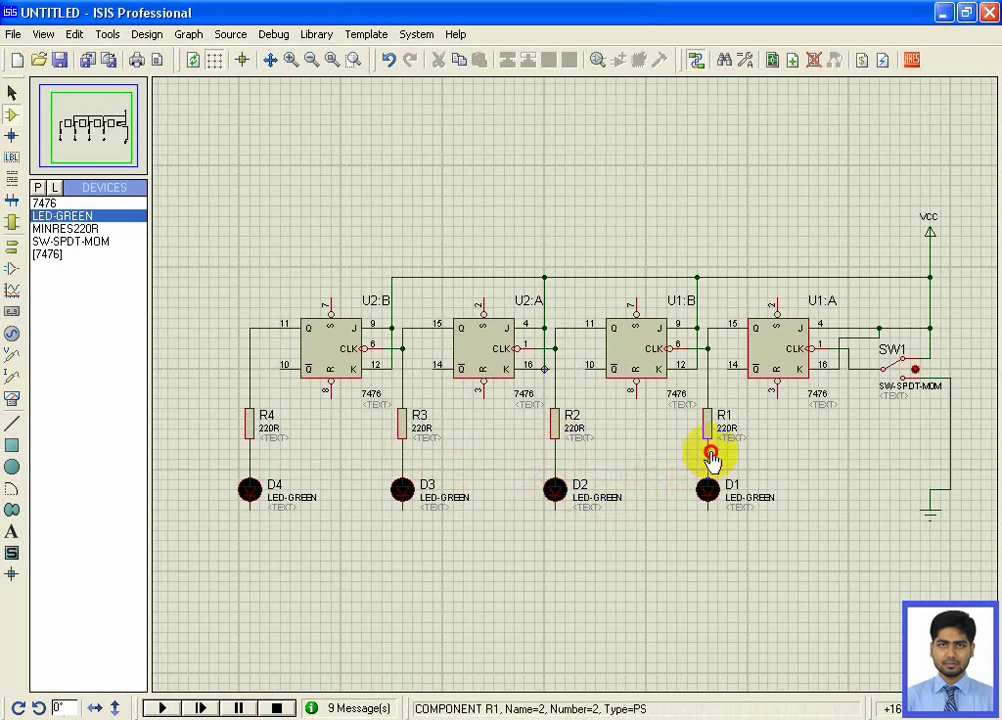
Move the ground terminal lower and wire D1's lower pin onto the ground wire
click(930, 522)
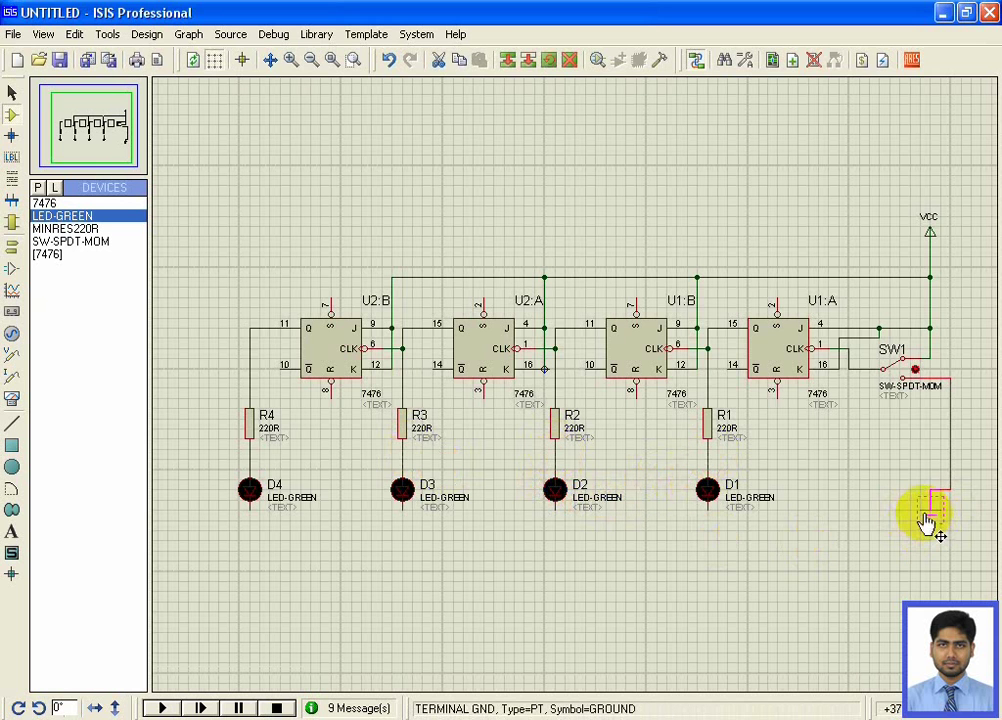
click(926, 573)
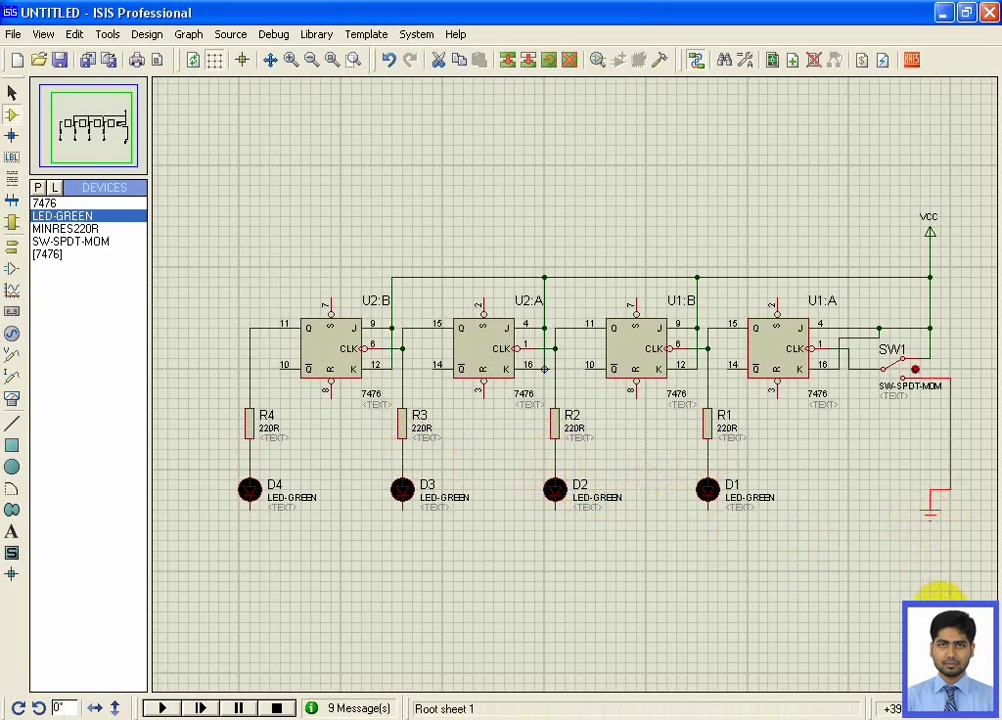
click(938, 600)
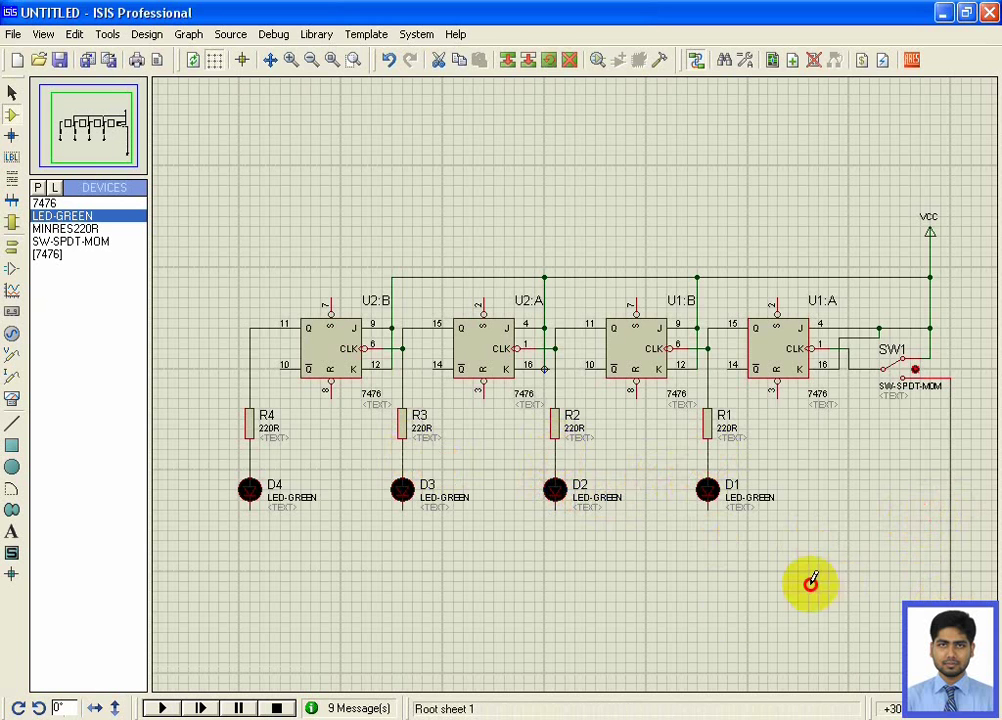
click(709, 508)
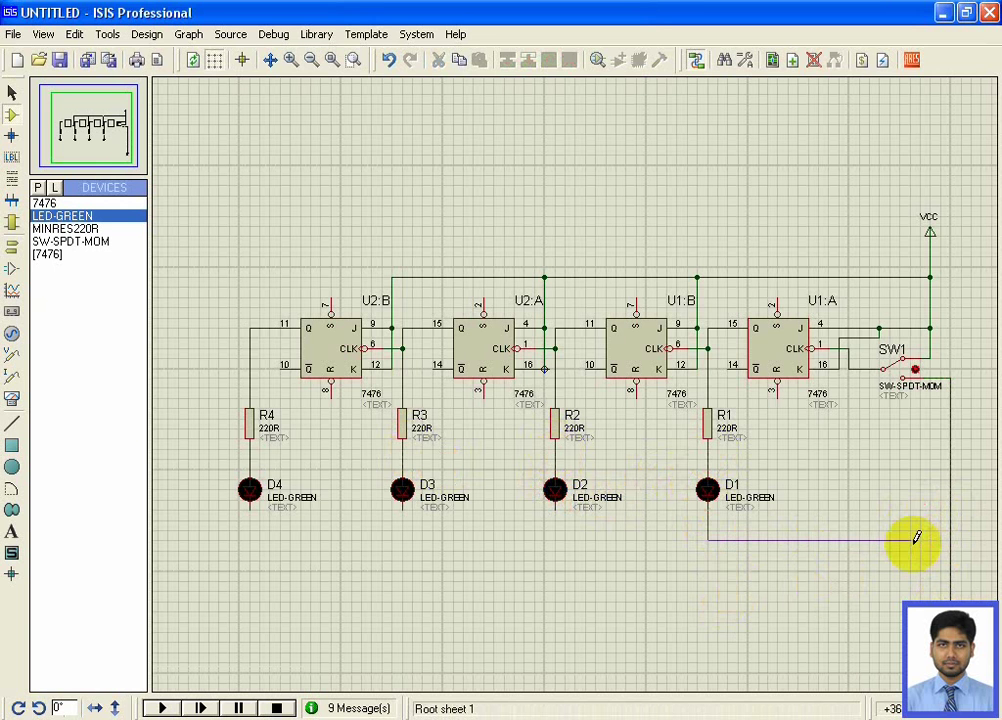
click(915, 538)
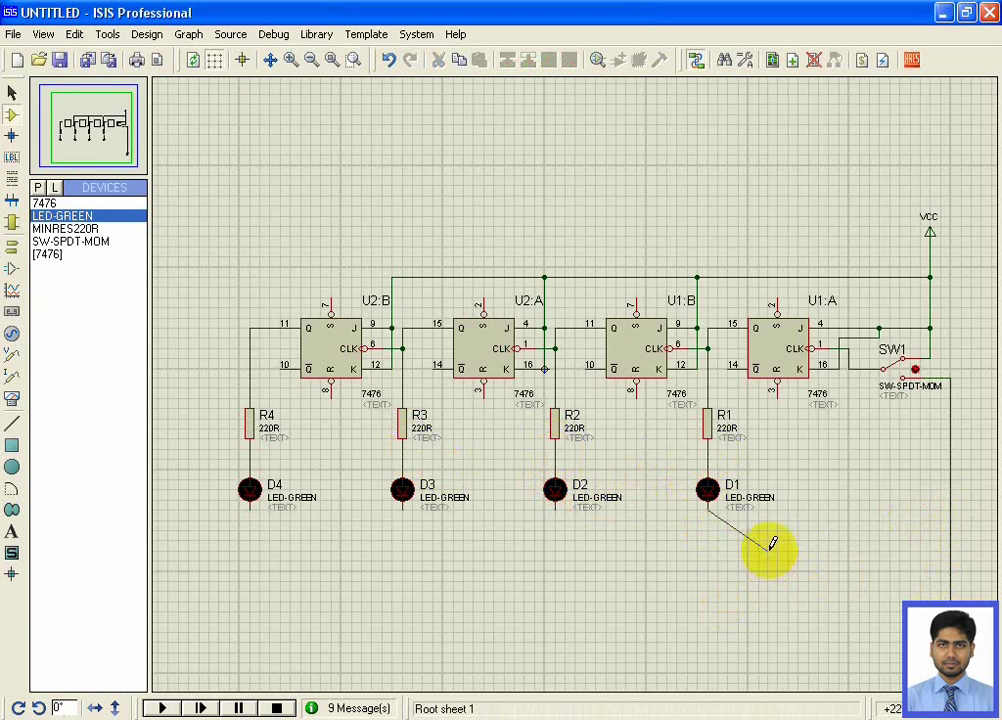
click(710, 508)
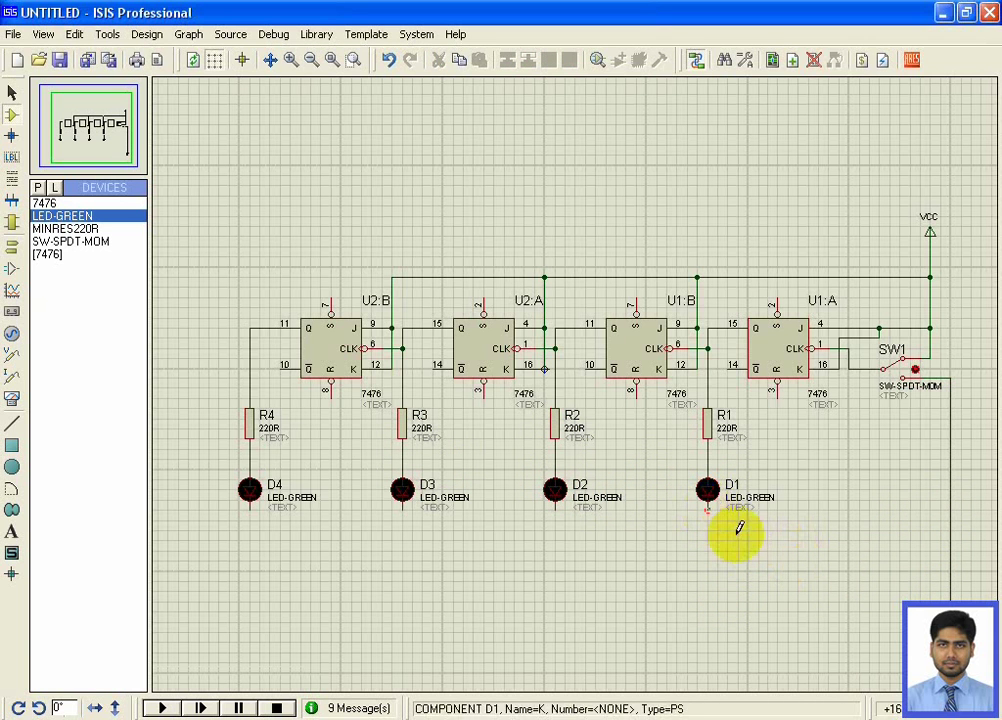
click(951, 537)
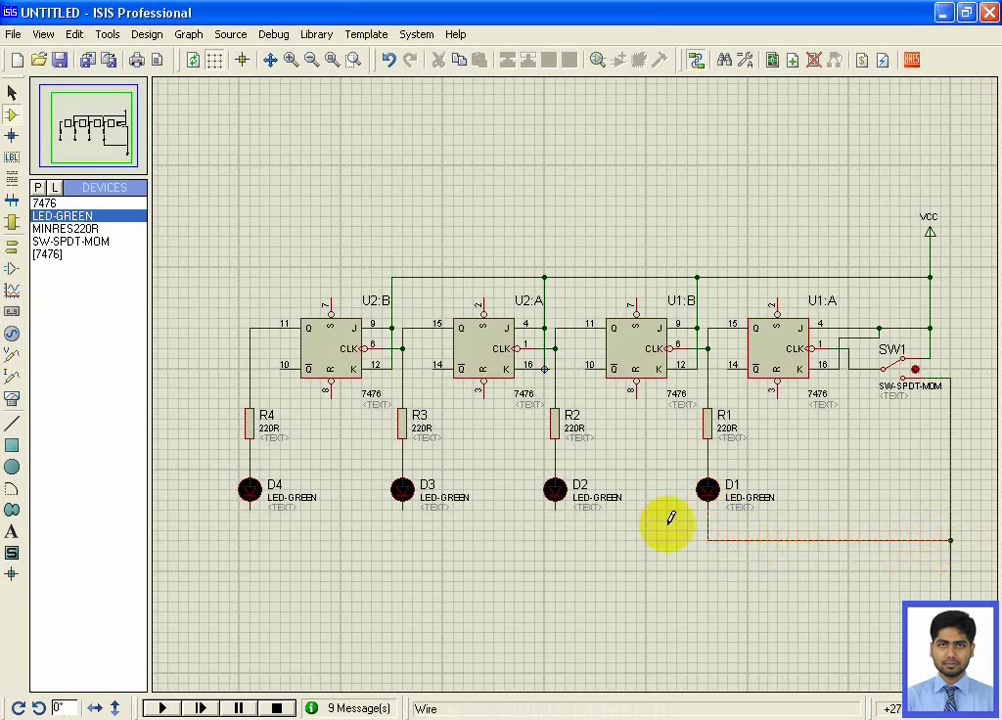
Chain the lower pins of D2, D3 and D4 onto the common ground wire
click(556, 511)
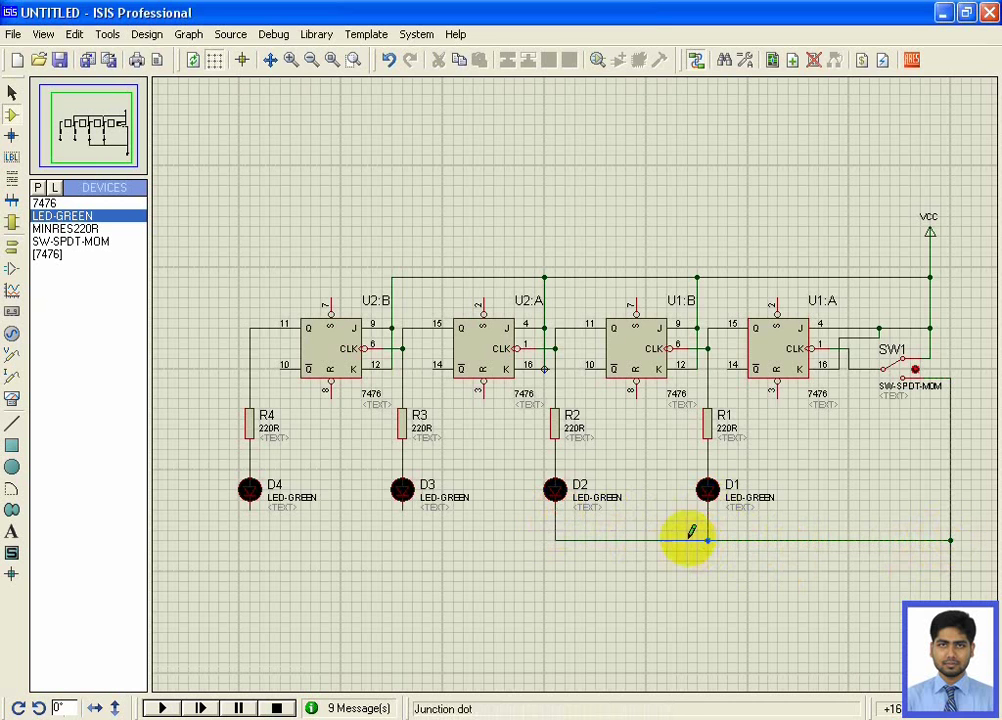
click(708, 540)
click(403, 511)
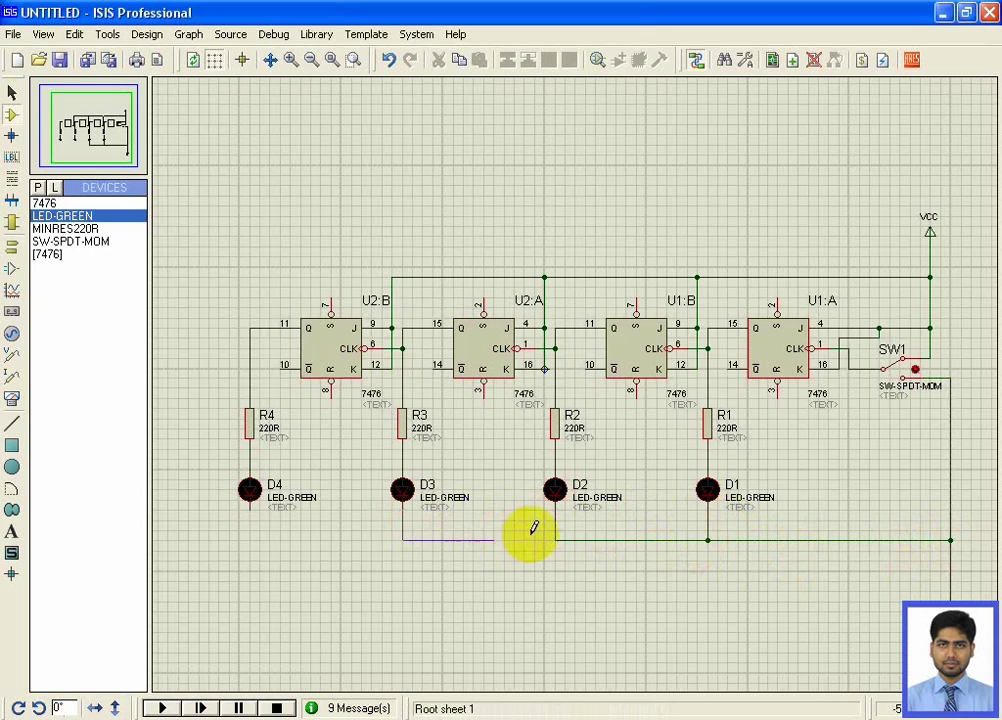
click(556, 539)
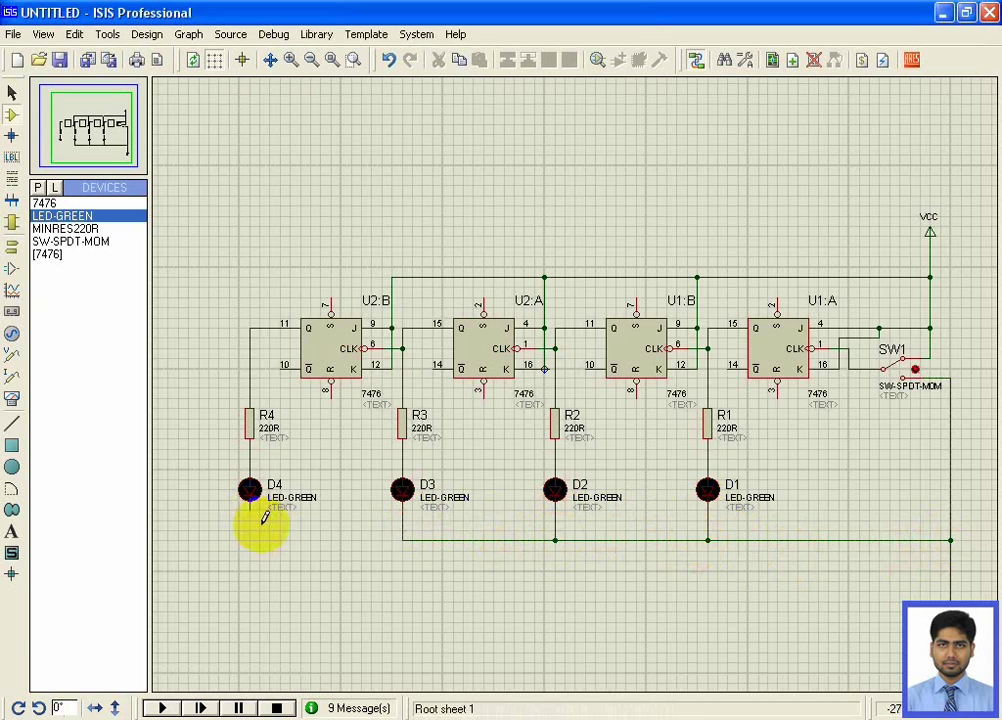
click(250, 511)
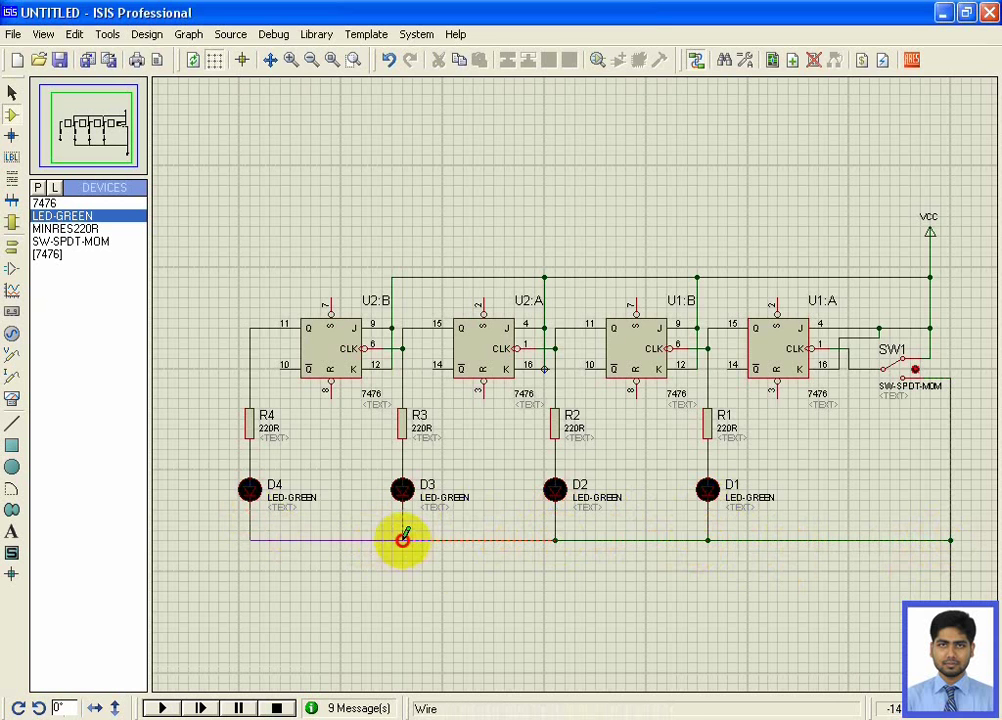
click(402, 540)
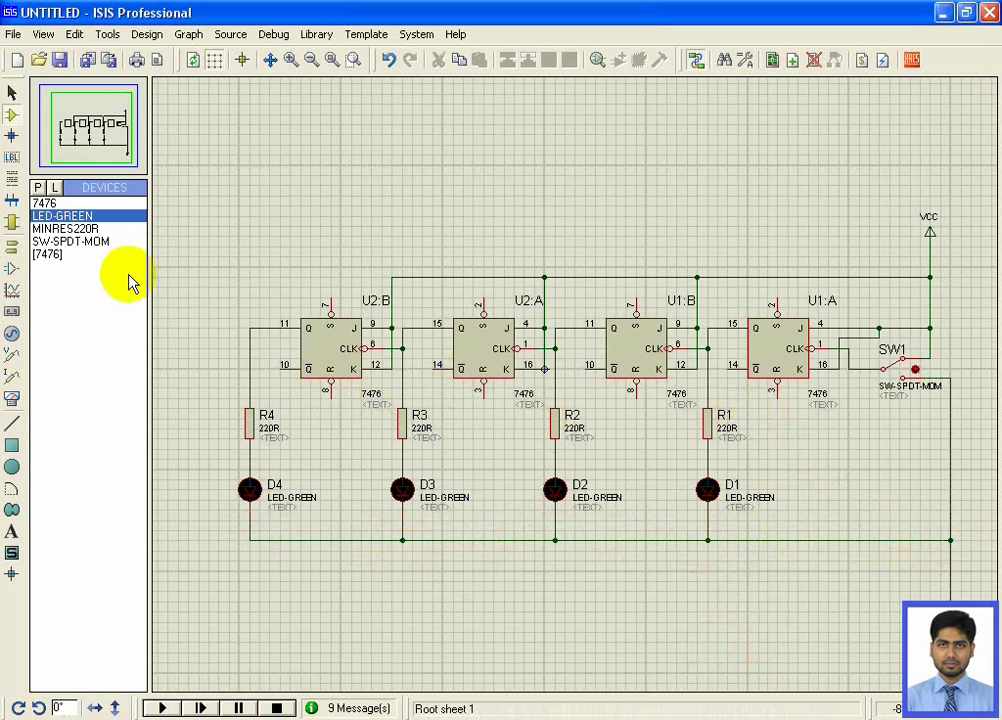
Place SW-SPDT-MOM switch SW2 and wire it to VCC and U1:A's R pin
click(83, 242)
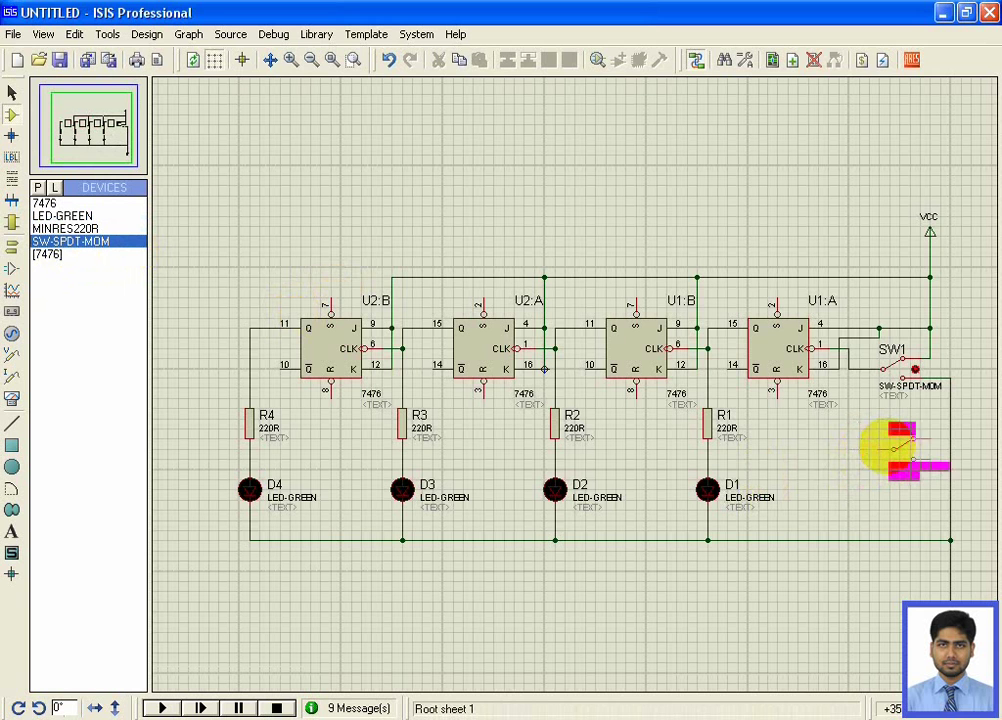
click(883, 445)
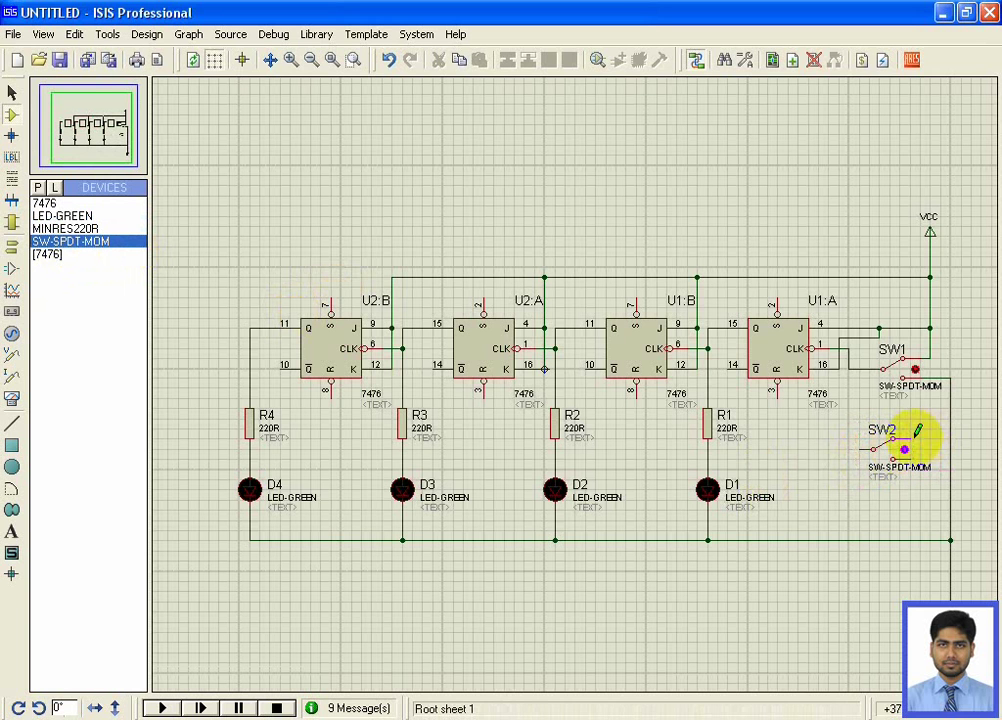
click(914, 437)
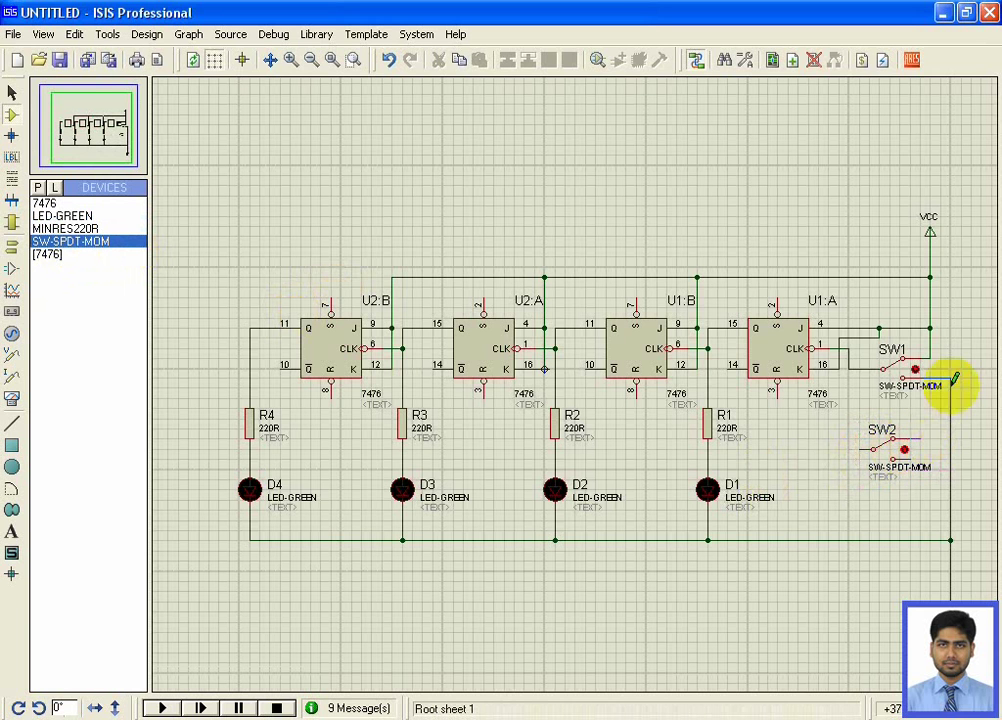
click(931, 330)
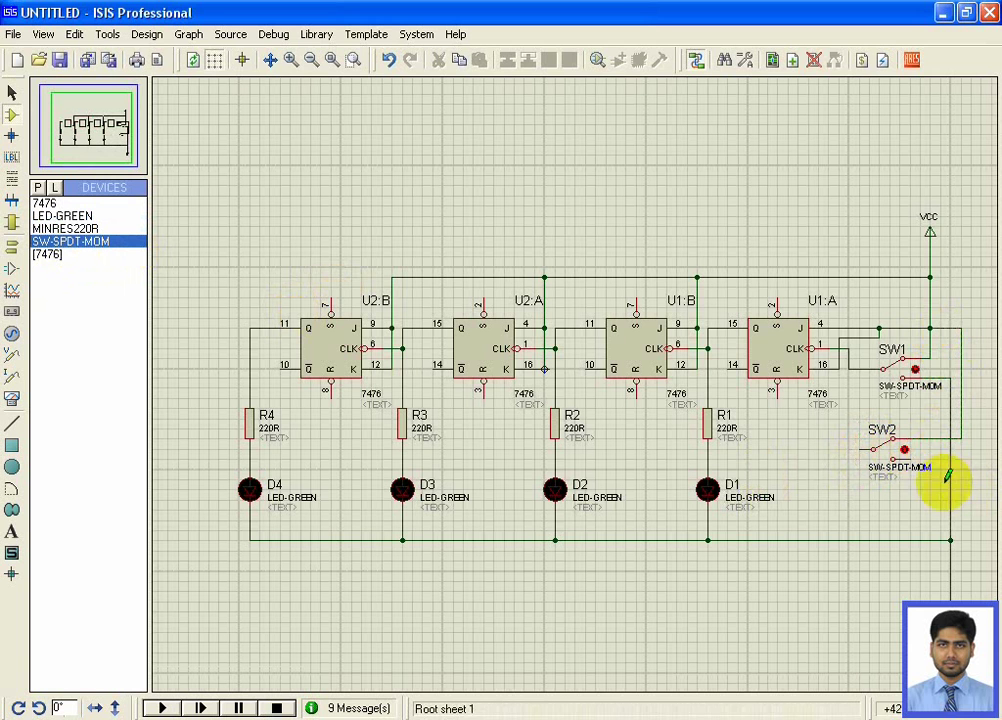
click(897, 440)
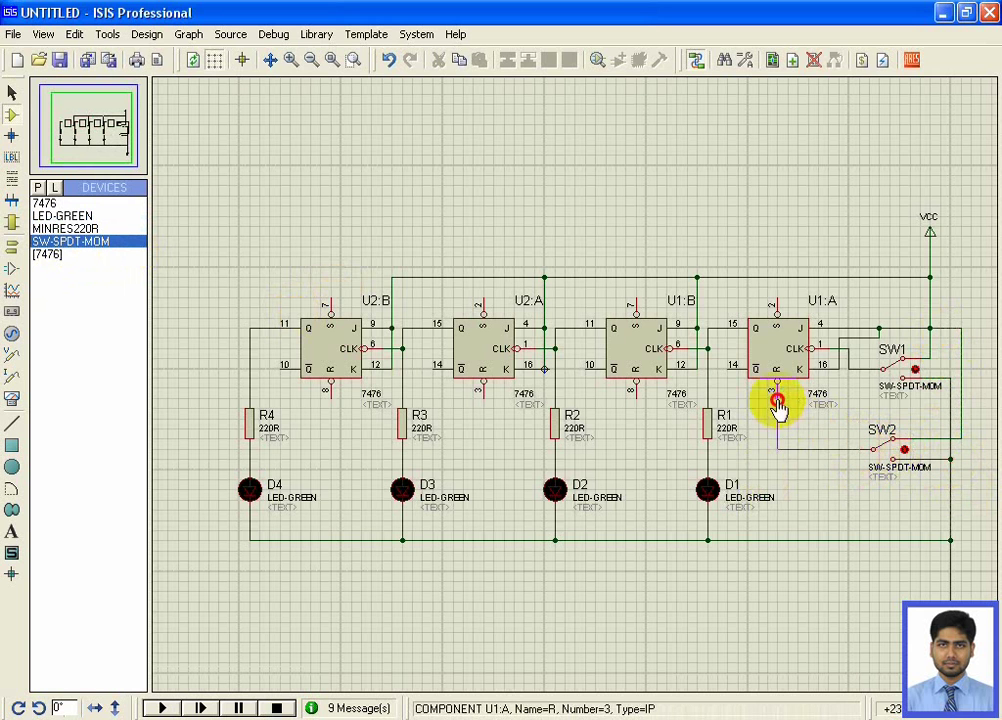
click(777, 400)
Join the R pins of U1:B, U2:A and U2:B onto SW2's shared reset wire
click(633, 393)
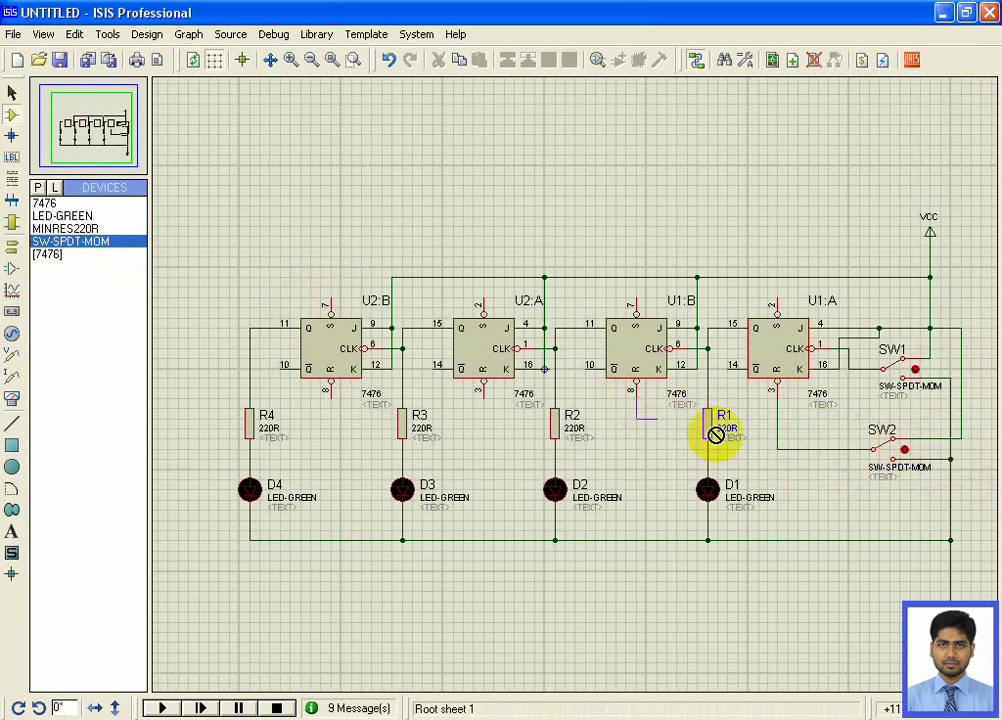
click(778, 449)
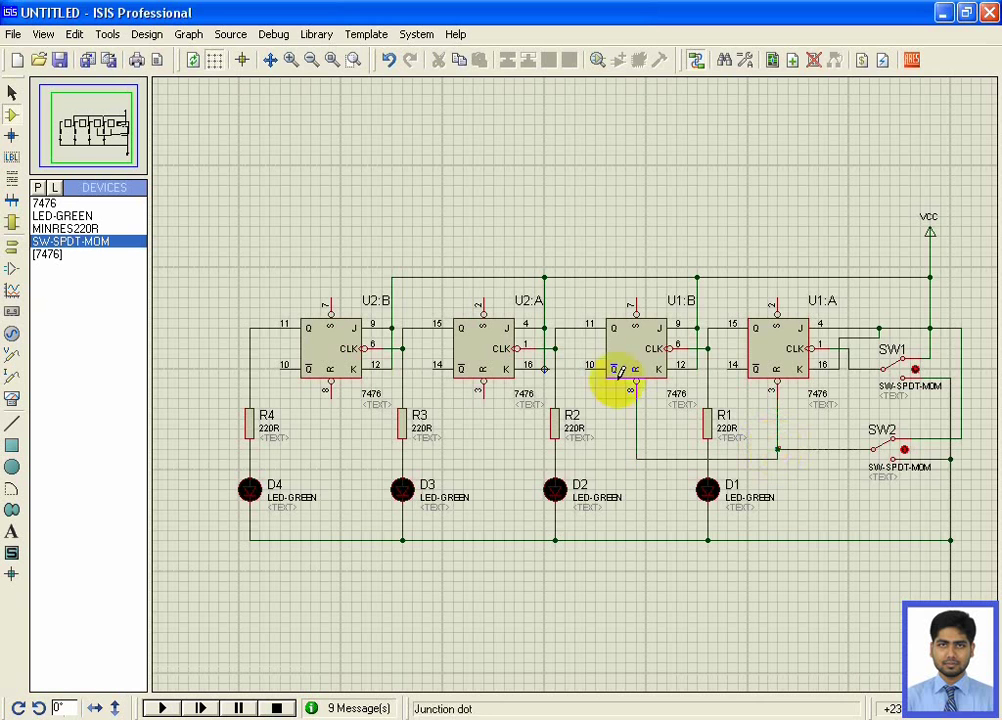
click(483, 393)
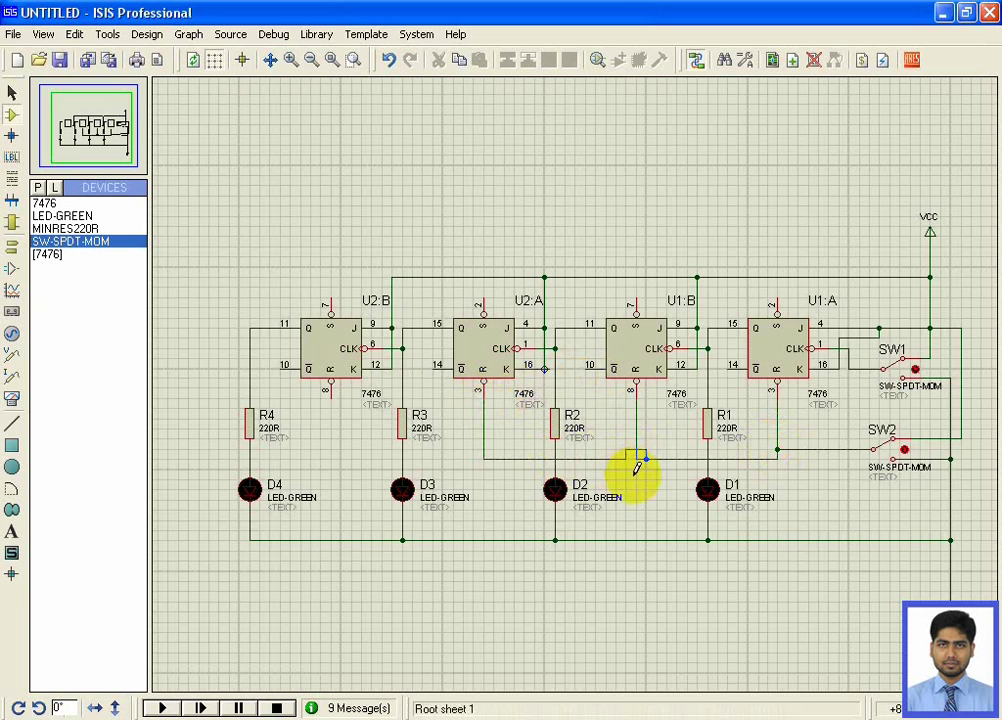
right_click(624, 453)
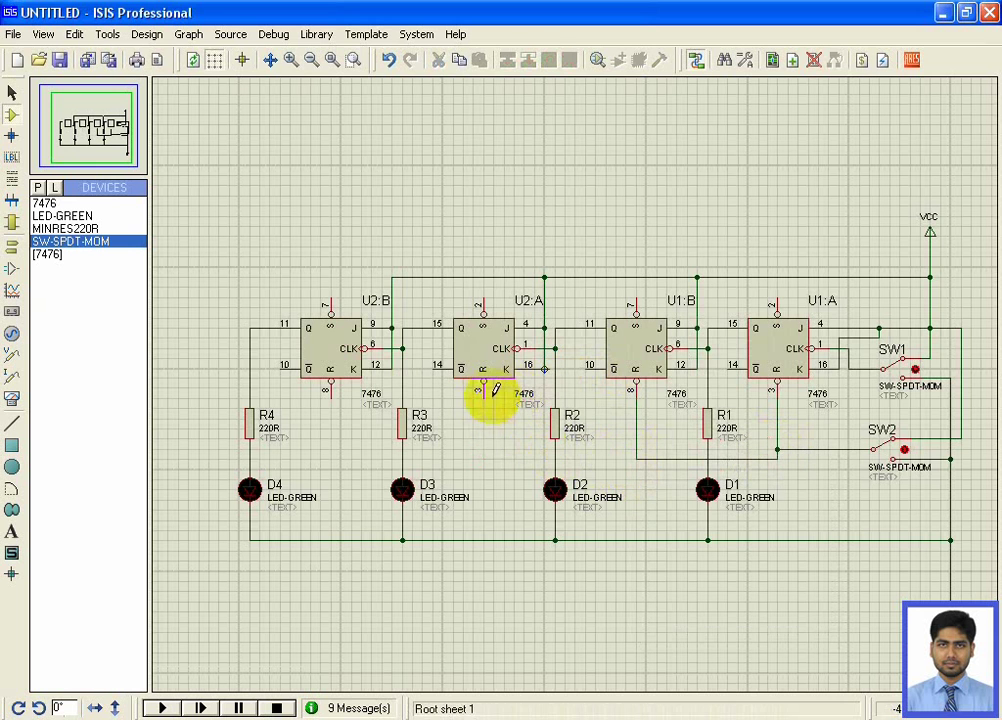
click(638, 452)
click(484, 386)
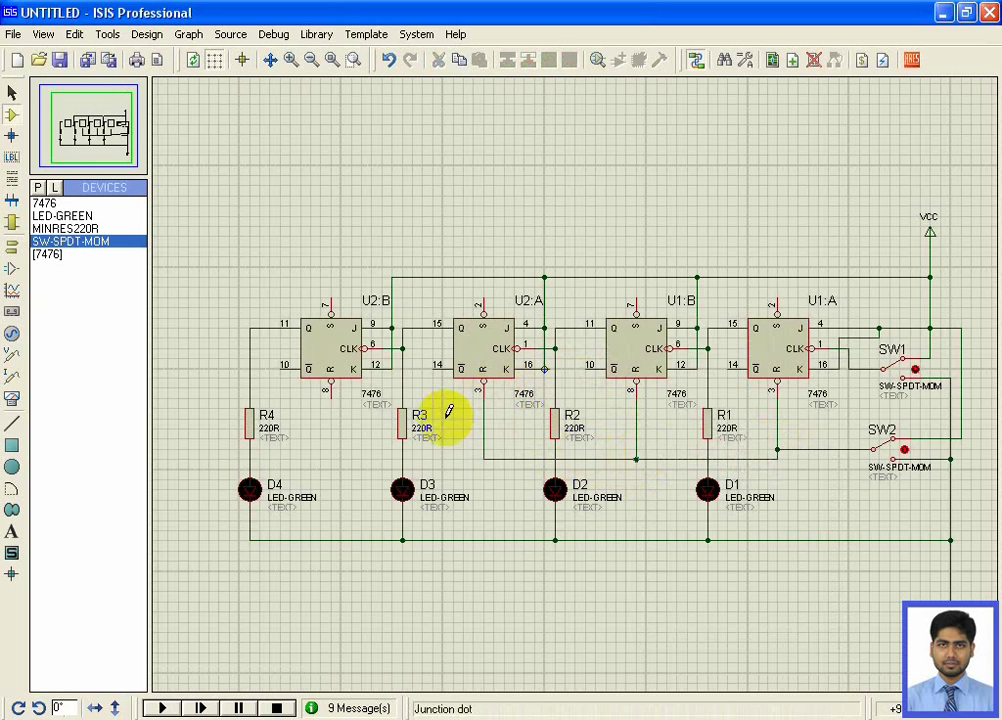
click(331, 392)
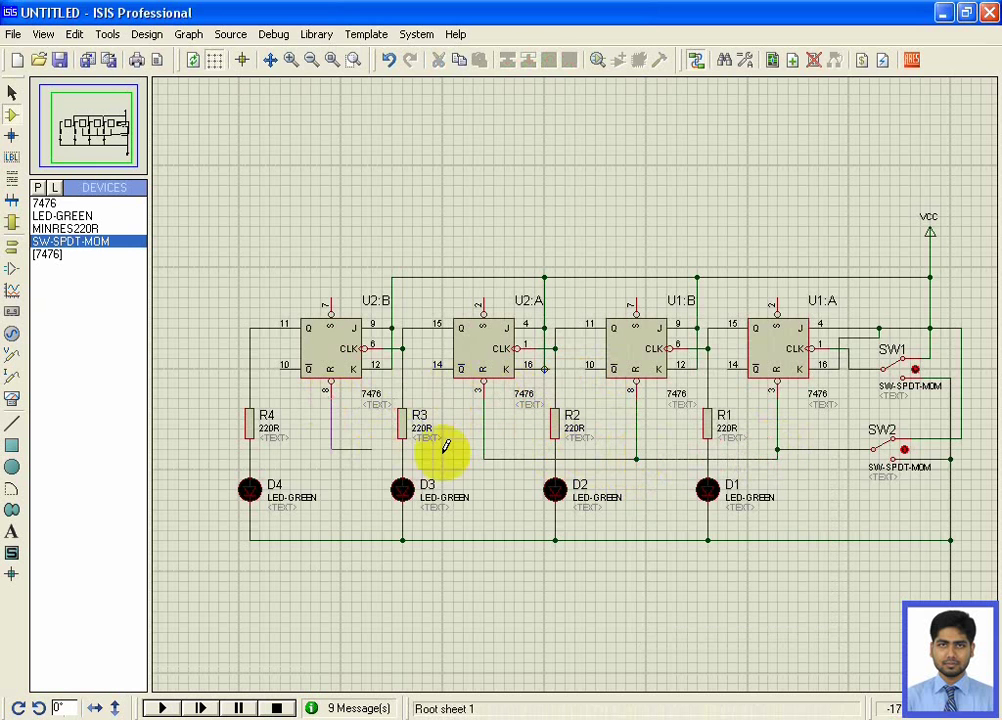
click(485, 455)
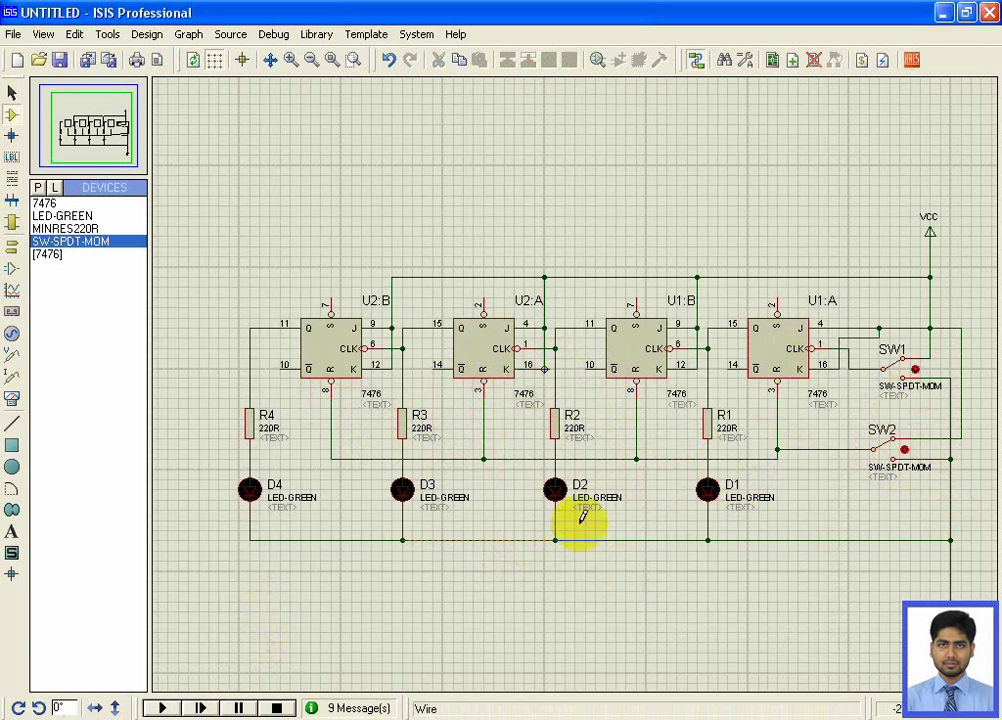
Start the simulation and zoom around the counter to inspect its live logic states
click(168, 707)
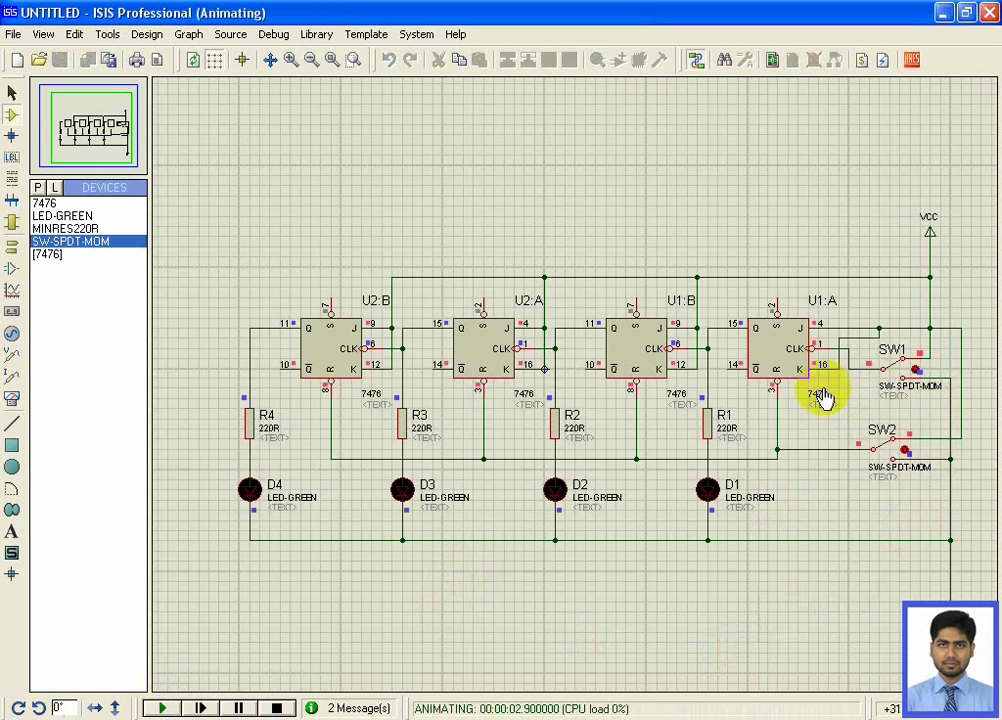
scroll(570, 364, up, 2)
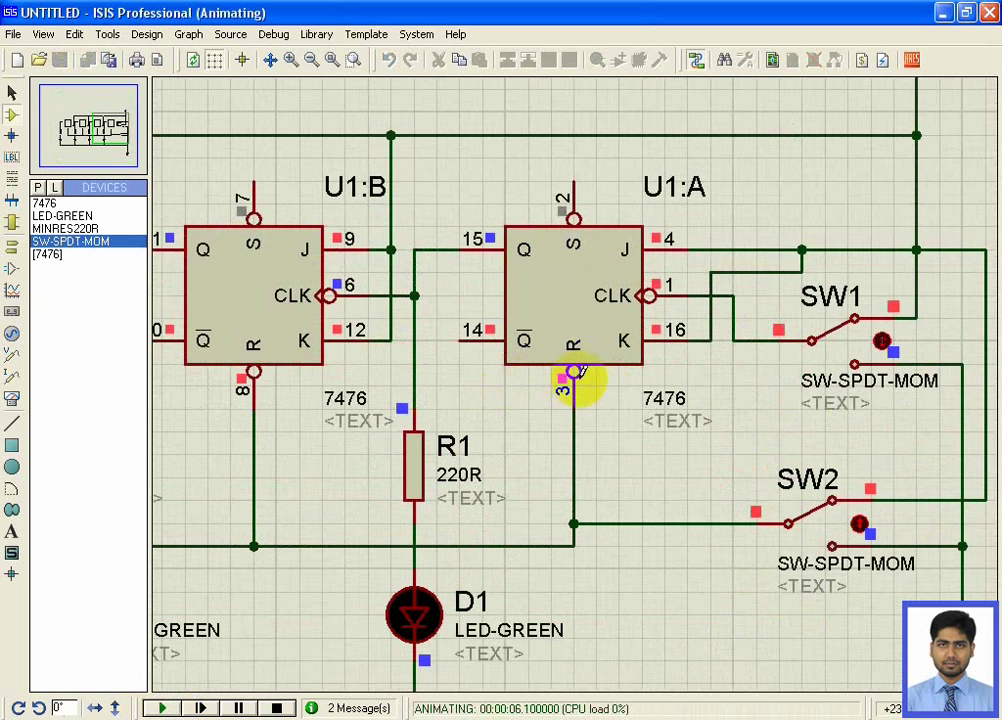
scroll(573, 372, down, 1)
scroll(573, 376, down, 1)
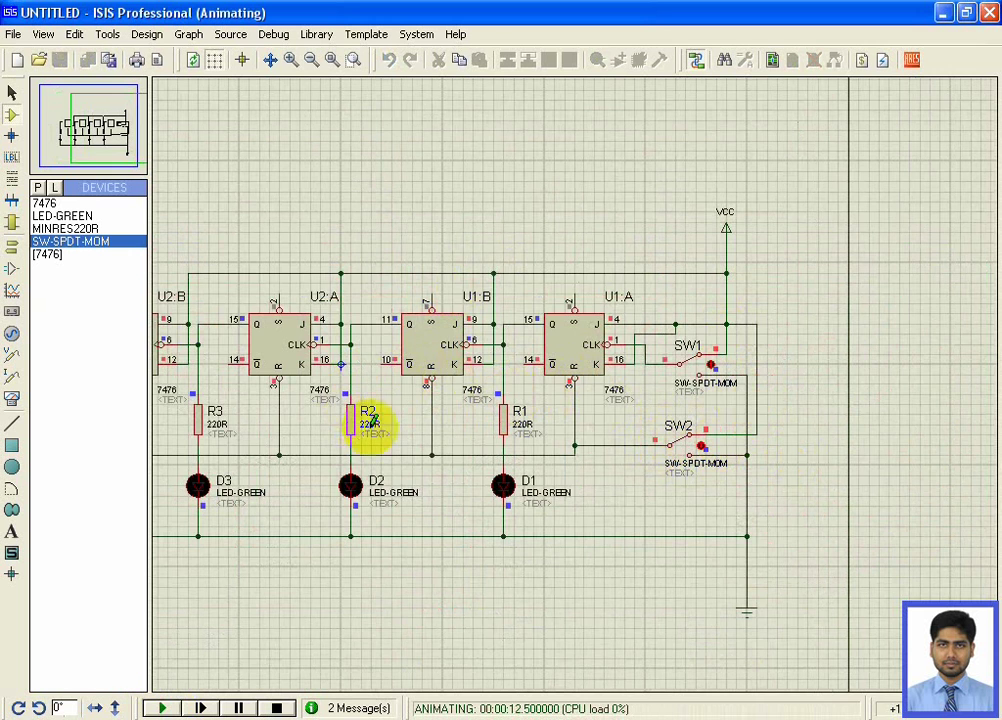
scroll(570, 385, down, 1)
scroll(640, 375, up, 1)
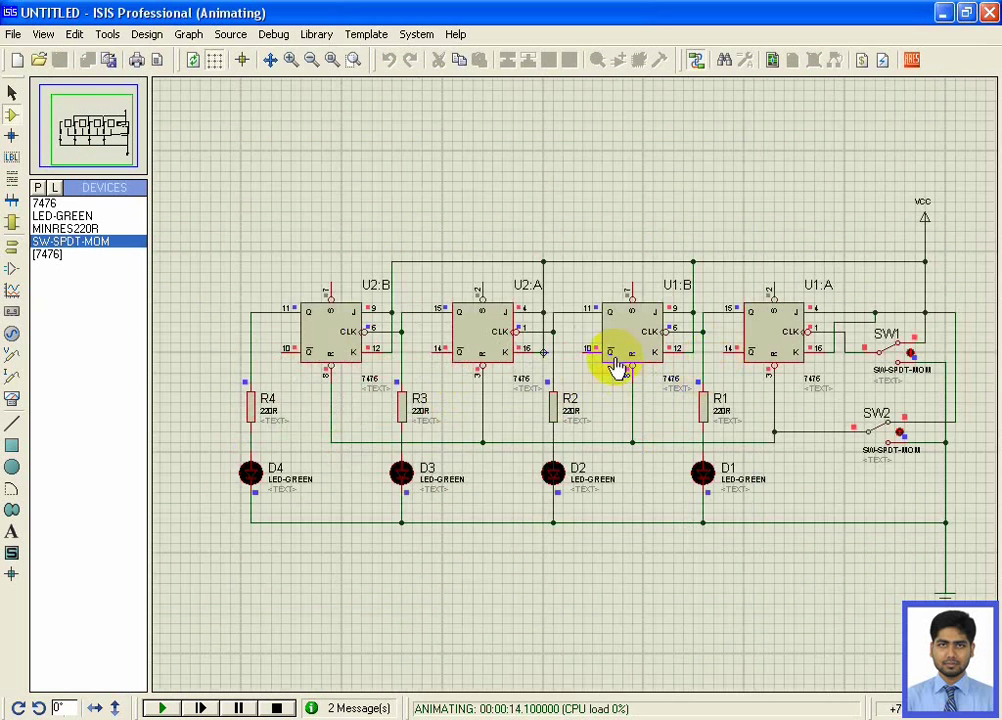
scroll(618, 368, up, 1)
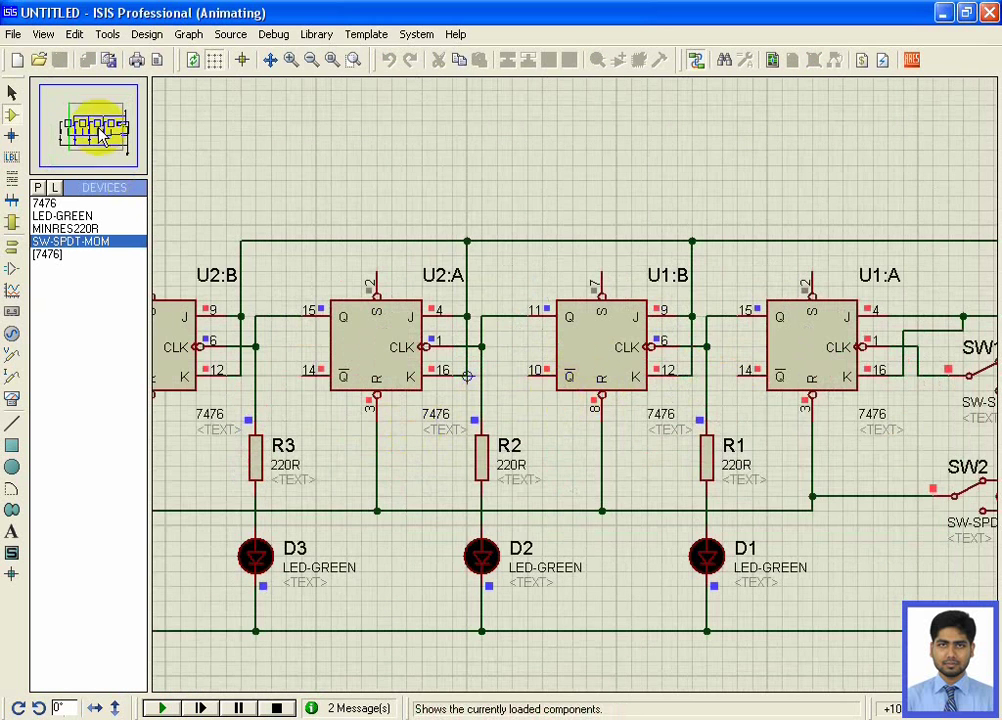
scroll(399, 368, down, 1)
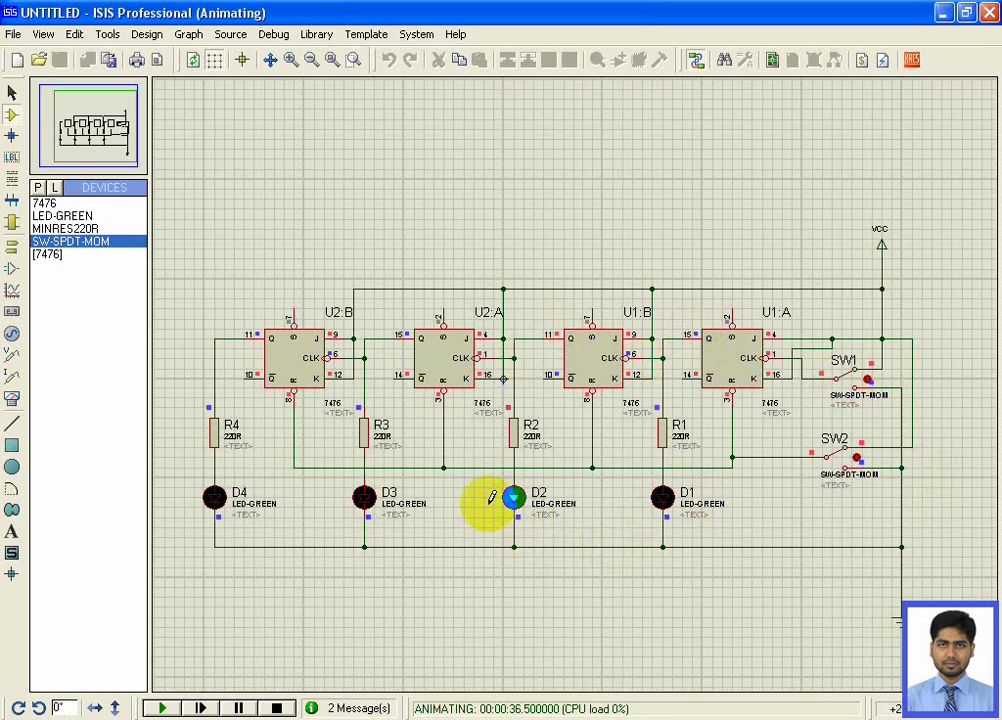
Toggle SW1 repeatedly to clock the counter while watching LEDs D1–D4, then stop simulating
click(846, 376)
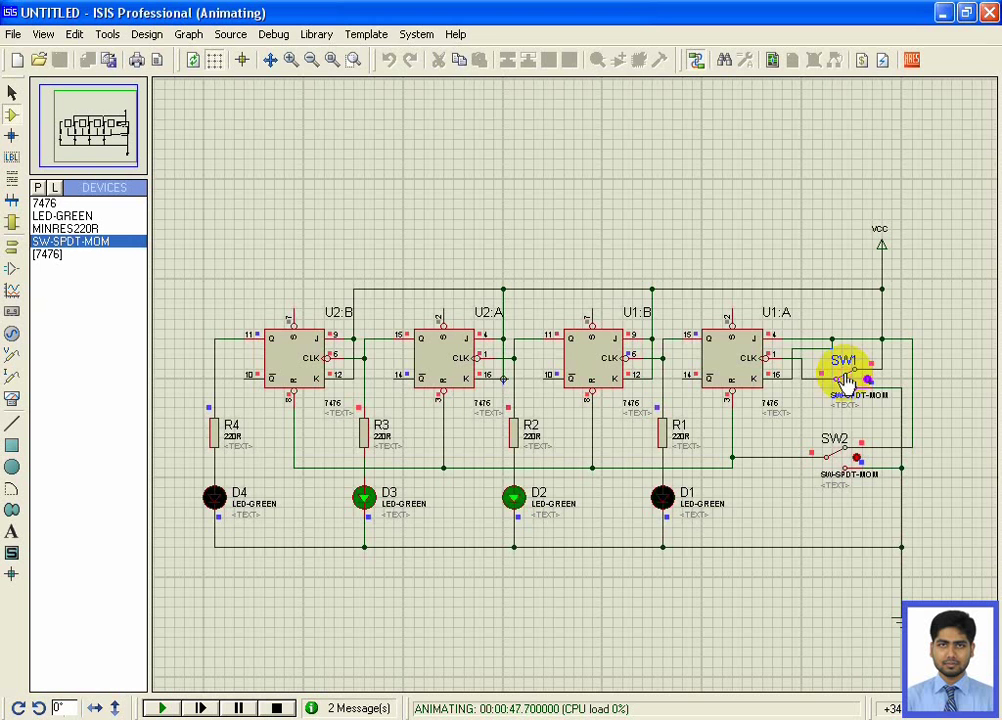
click(845, 378)
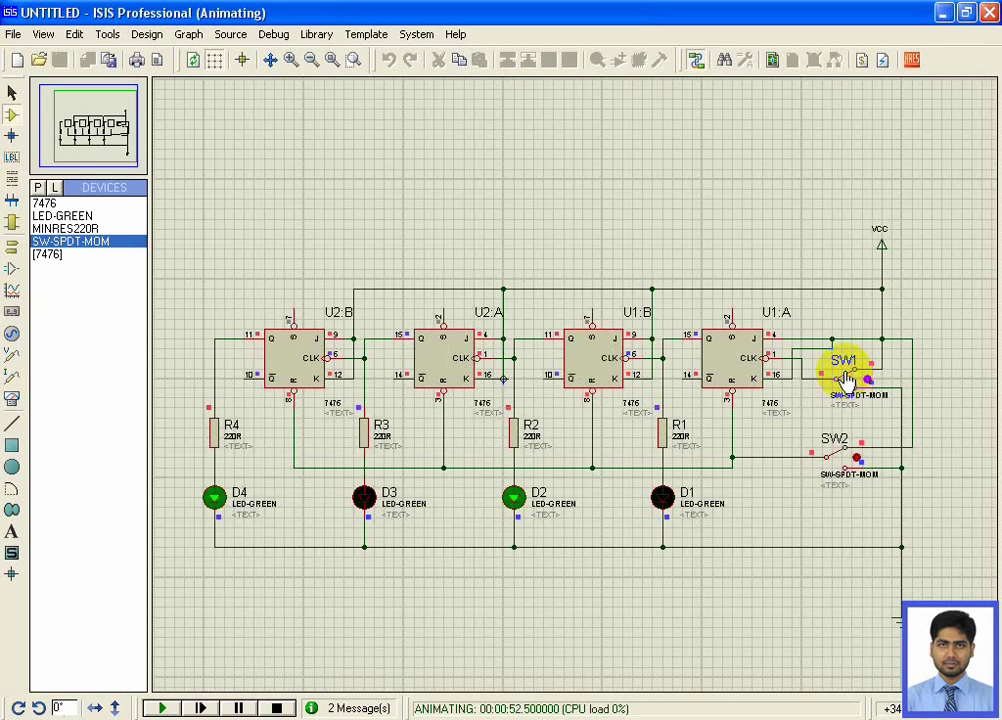
click(845, 378)
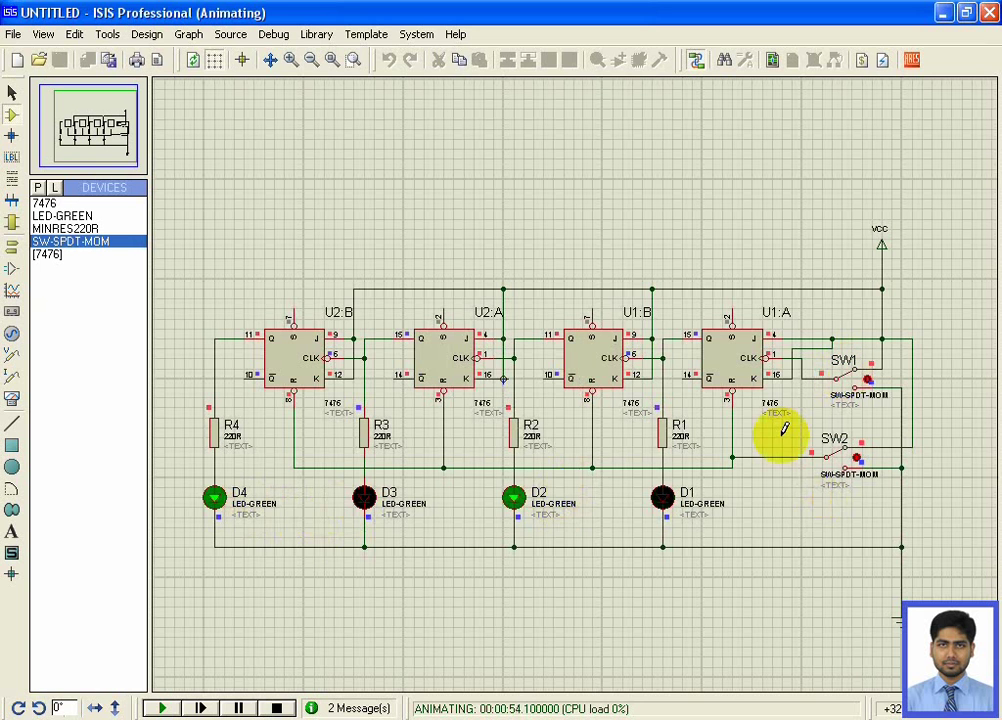
click(848, 383)
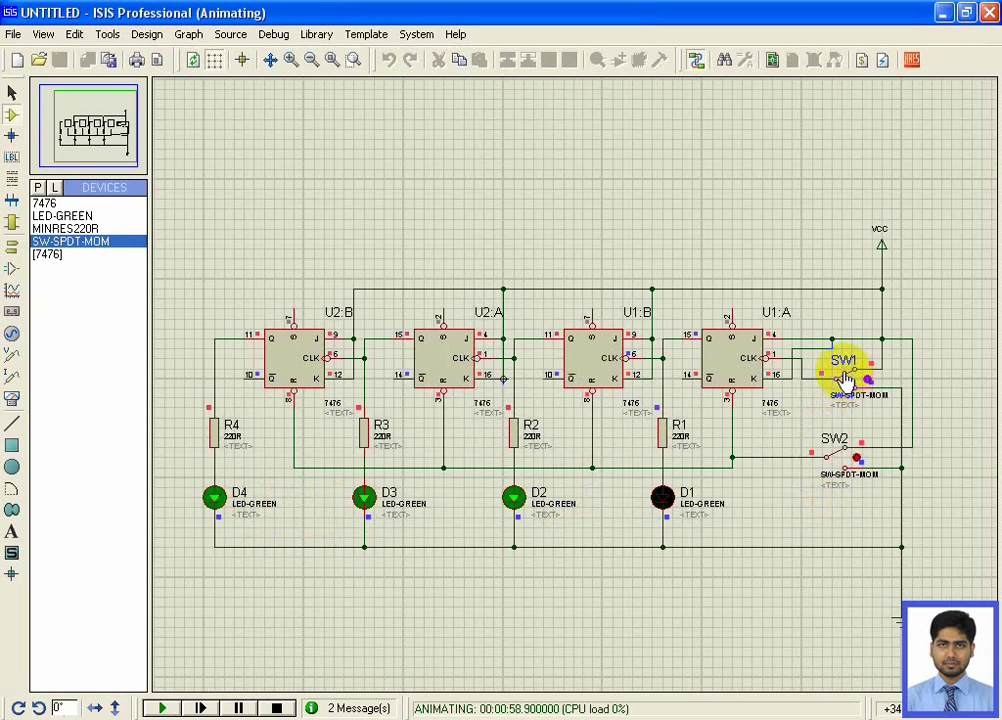
click(845, 378)
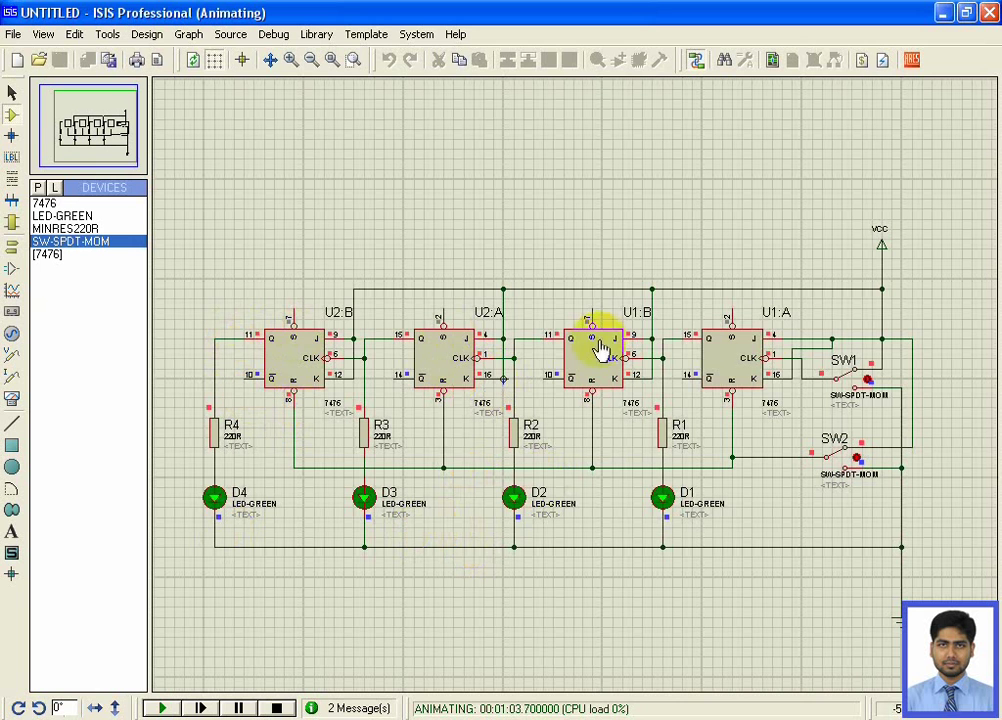
click(845, 380)
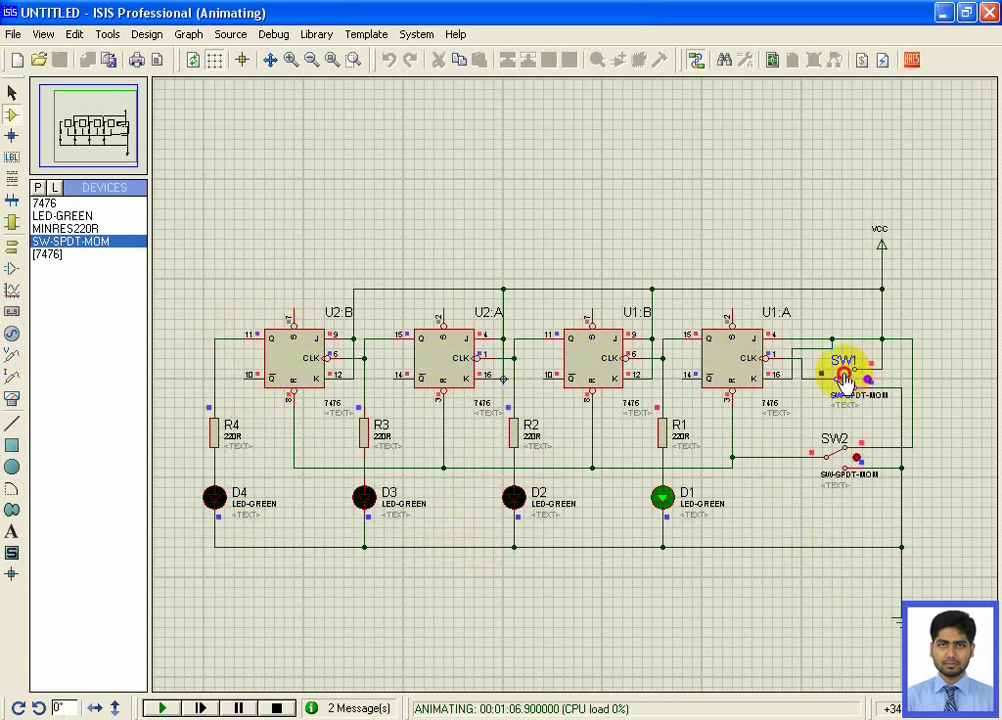
click(845, 380)
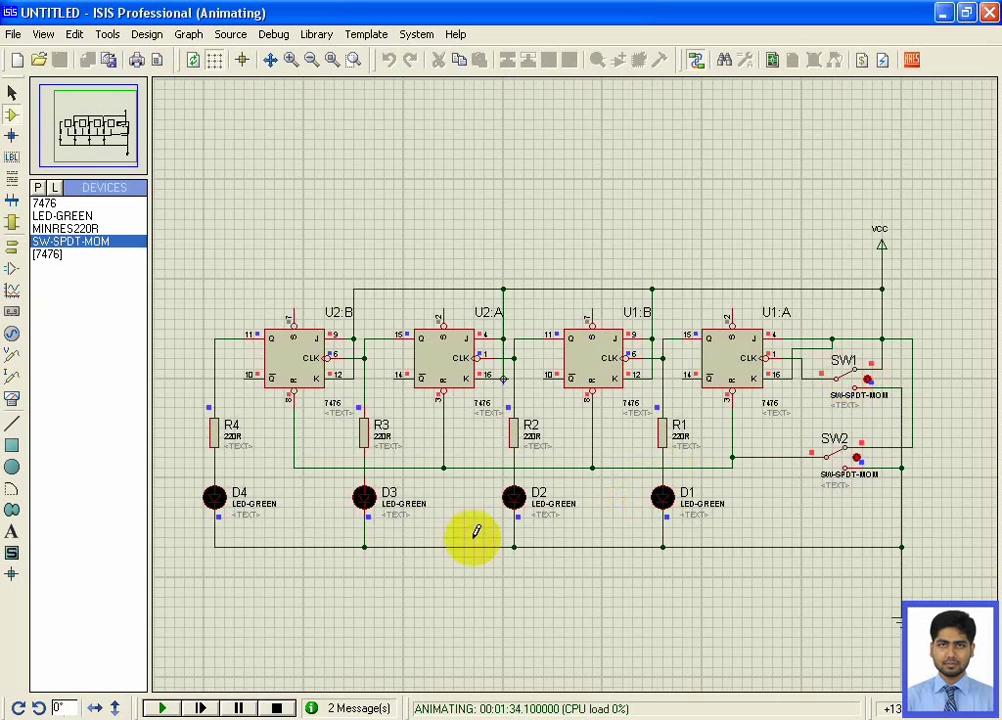
click(277, 706)
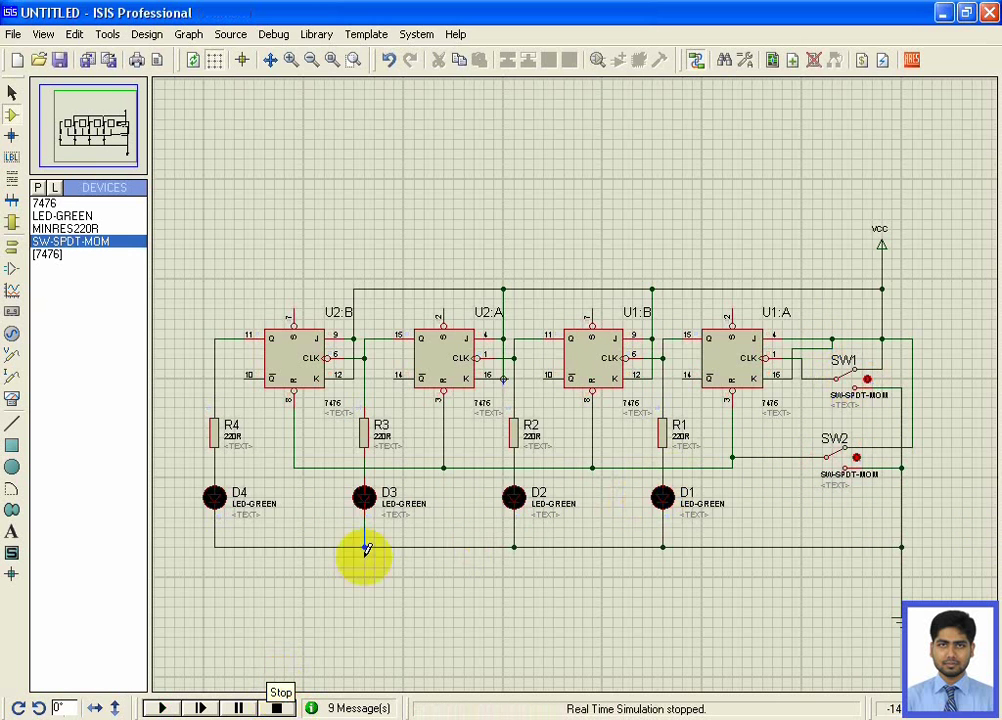
Delete SW1 and select the DCLOCK generator from Generator Mode
right_click(858, 380)
right_click(870, 373)
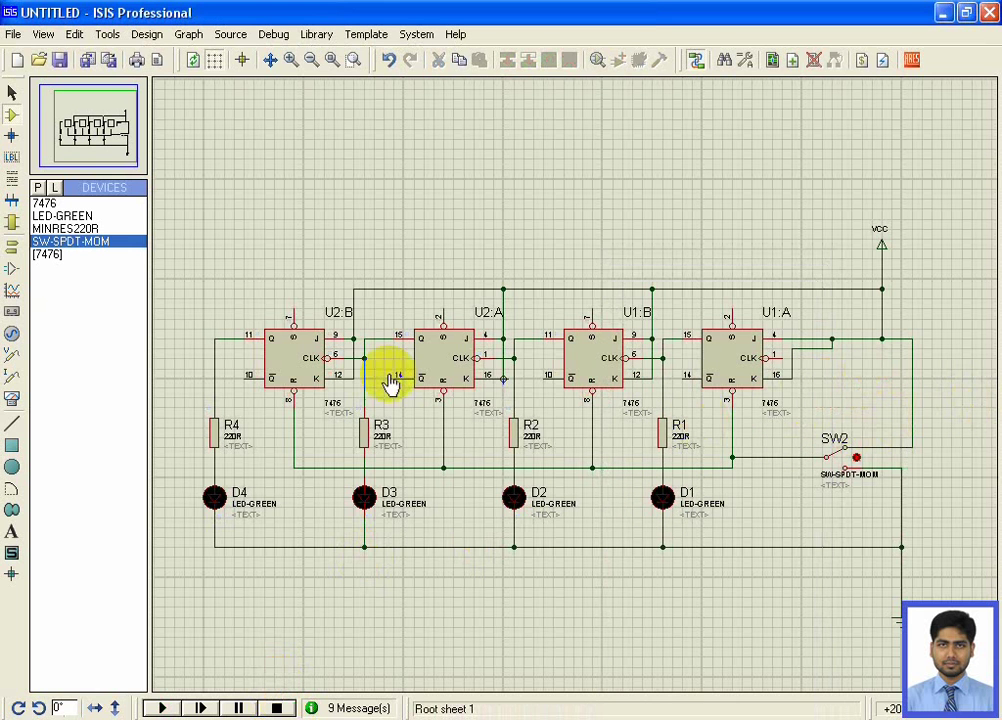
click(12, 399)
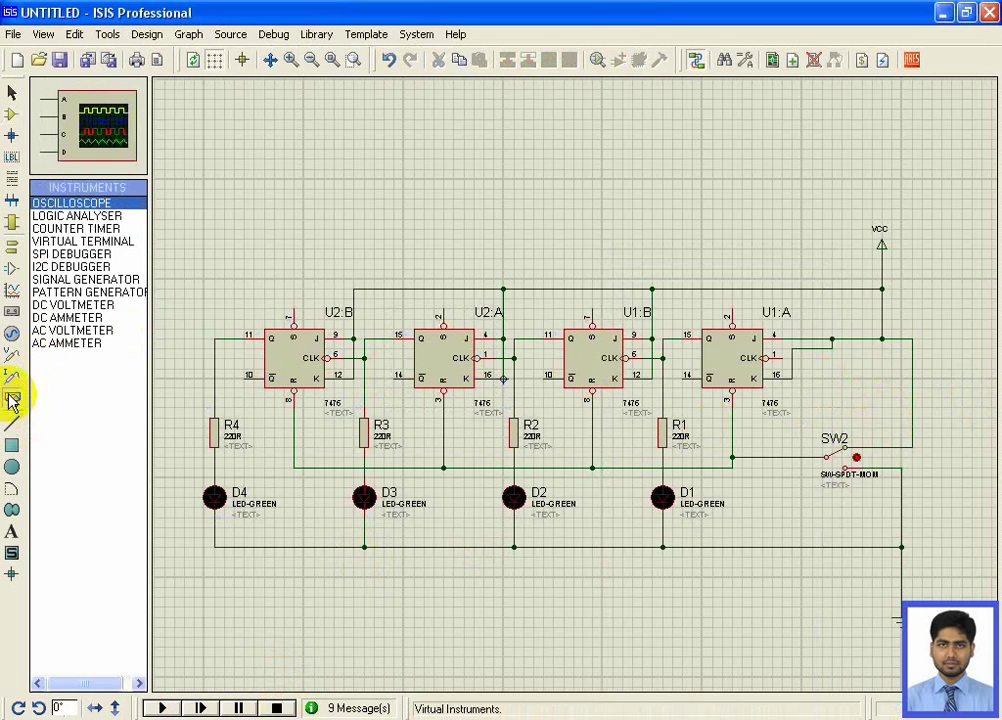
click(12, 334)
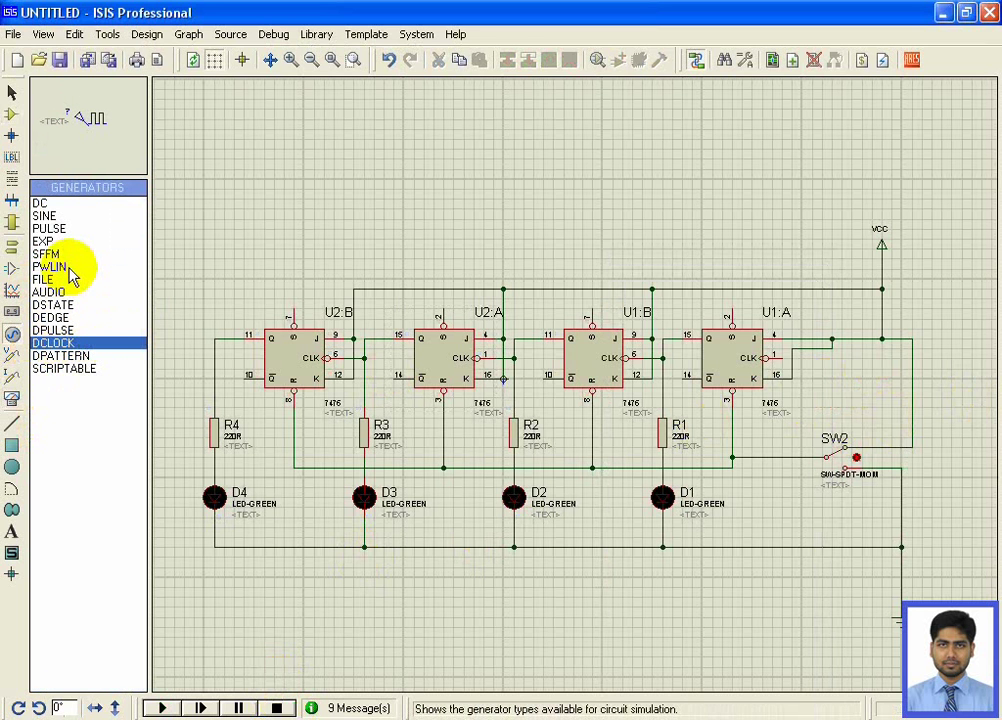
click(50, 229)
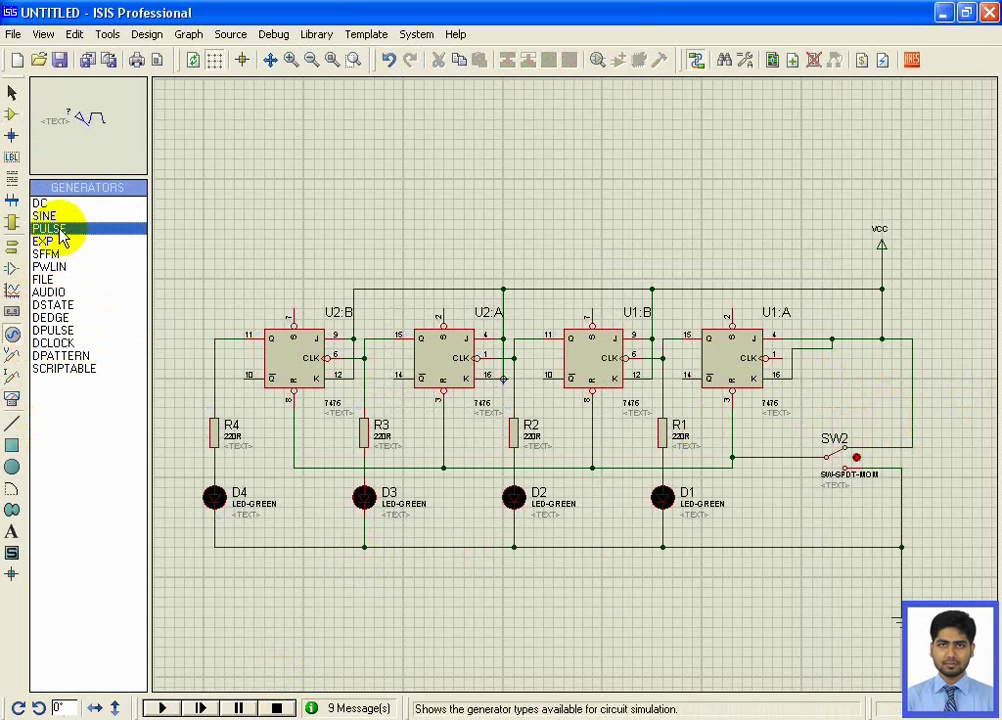
click(68, 343)
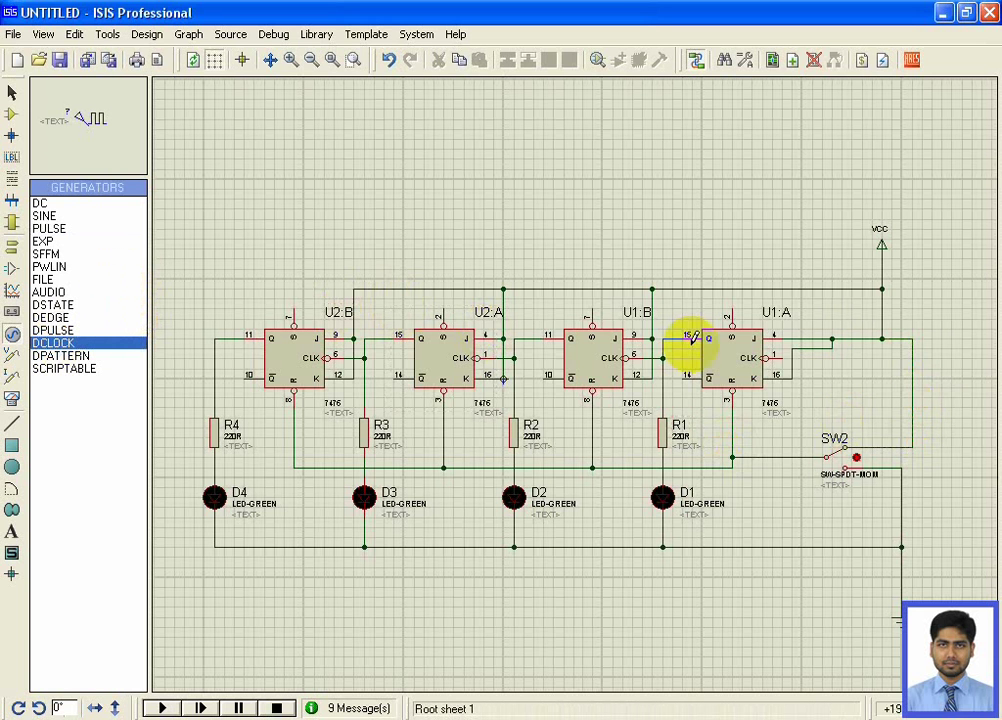
Place the DCLOCK generator, X-mirror it, and move it beside U1:A
click(958, 377)
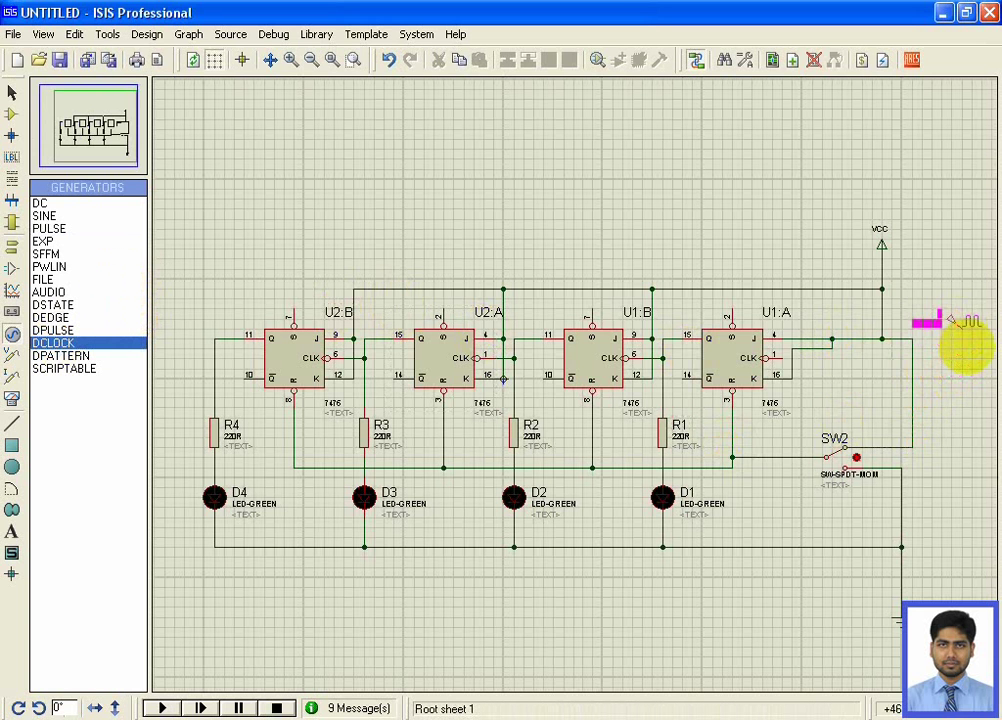
click(960, 313)
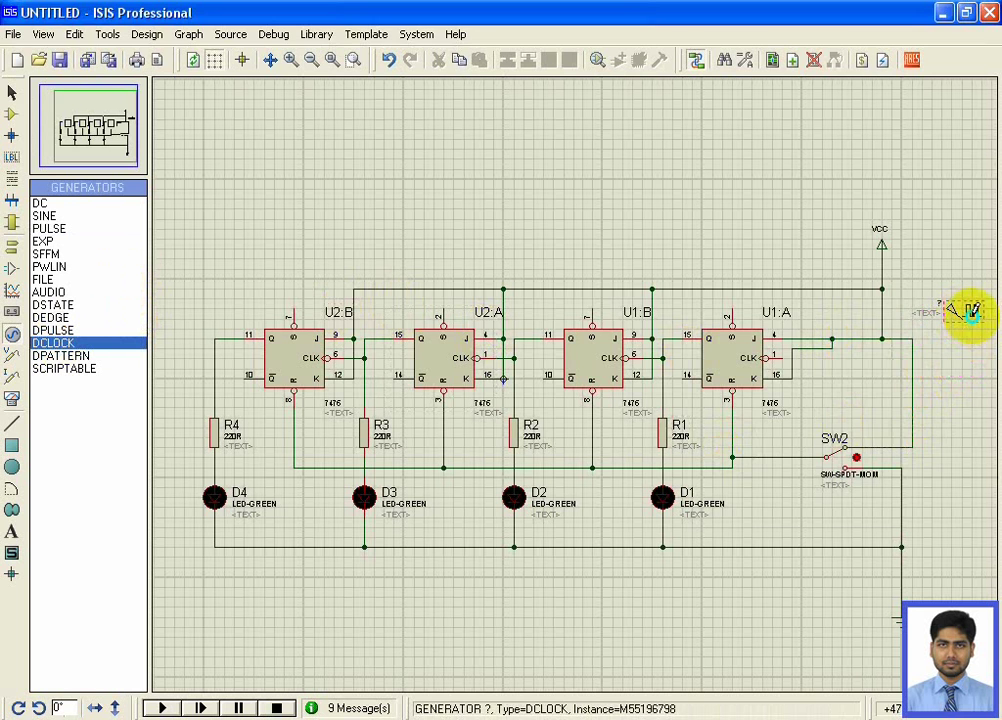
right_click(962, 313)
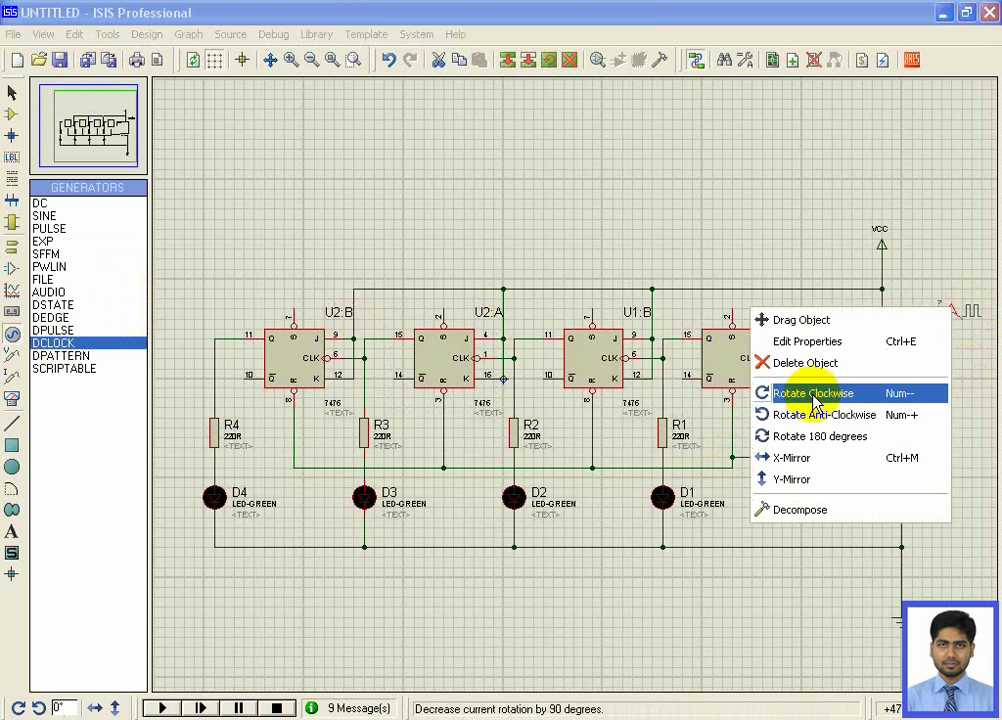
click(825, 457)
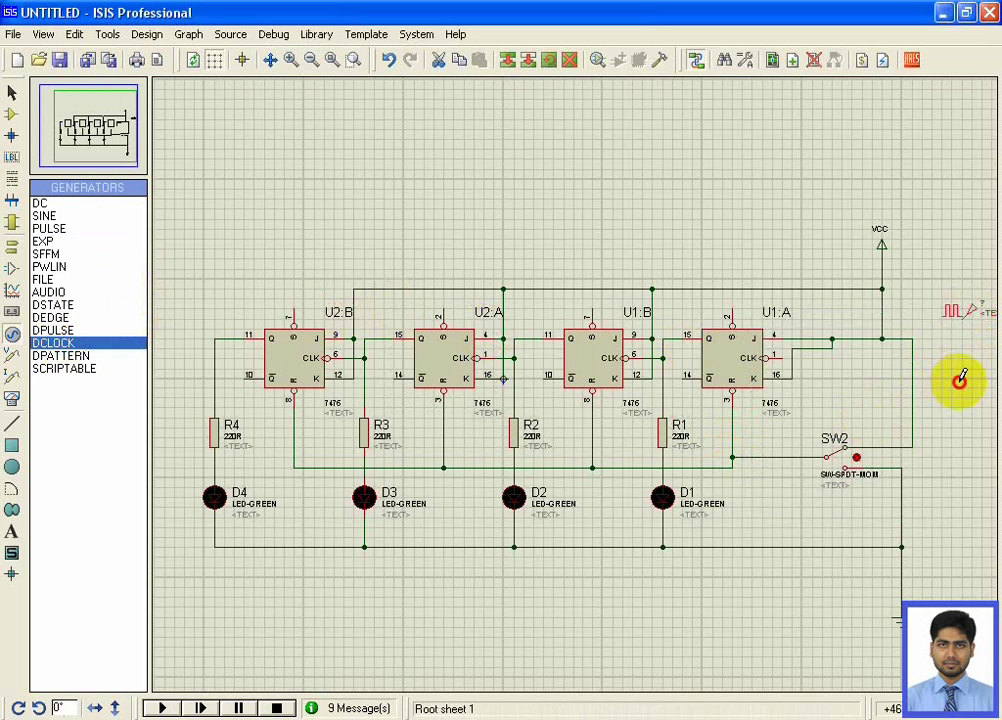
drag(940, 266, 930, 365)
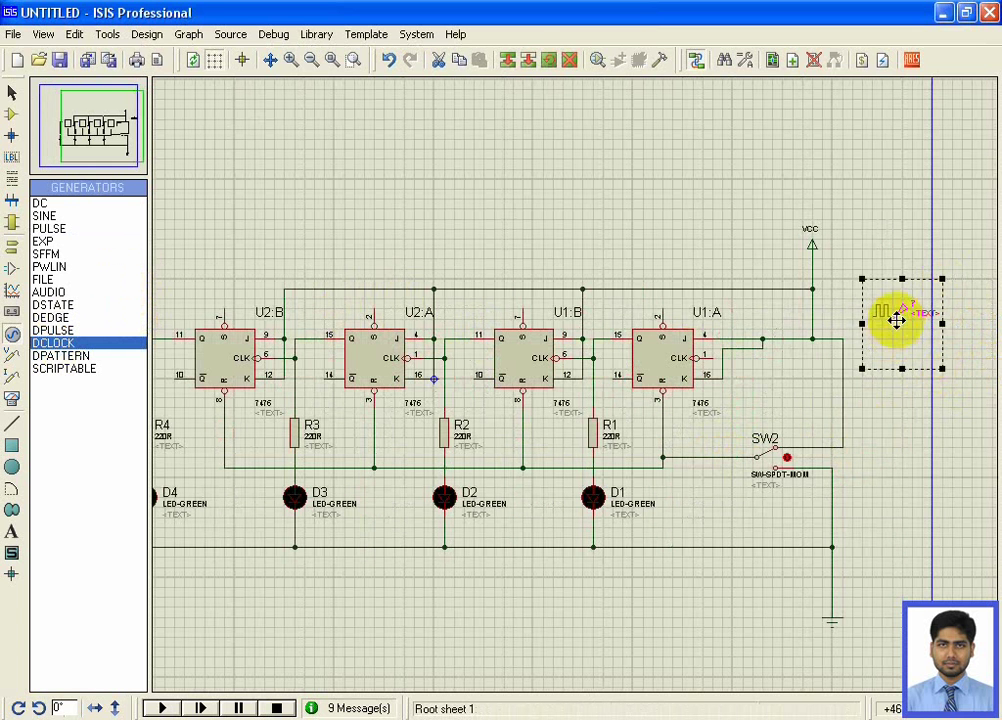
drag(897, 320, 787, 373)
click(888, 324)
Wire the generator to U1:A's CLK pin 1 and open its properties
scroll(754, 407, up, 2)
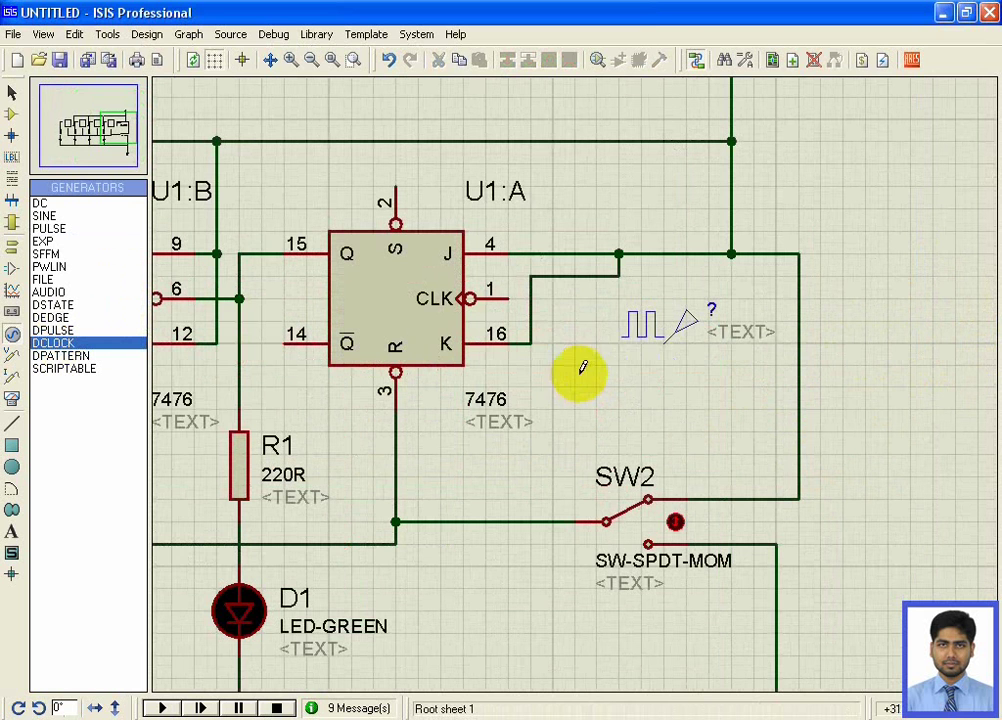
click(656, 341)
click(510, 299)
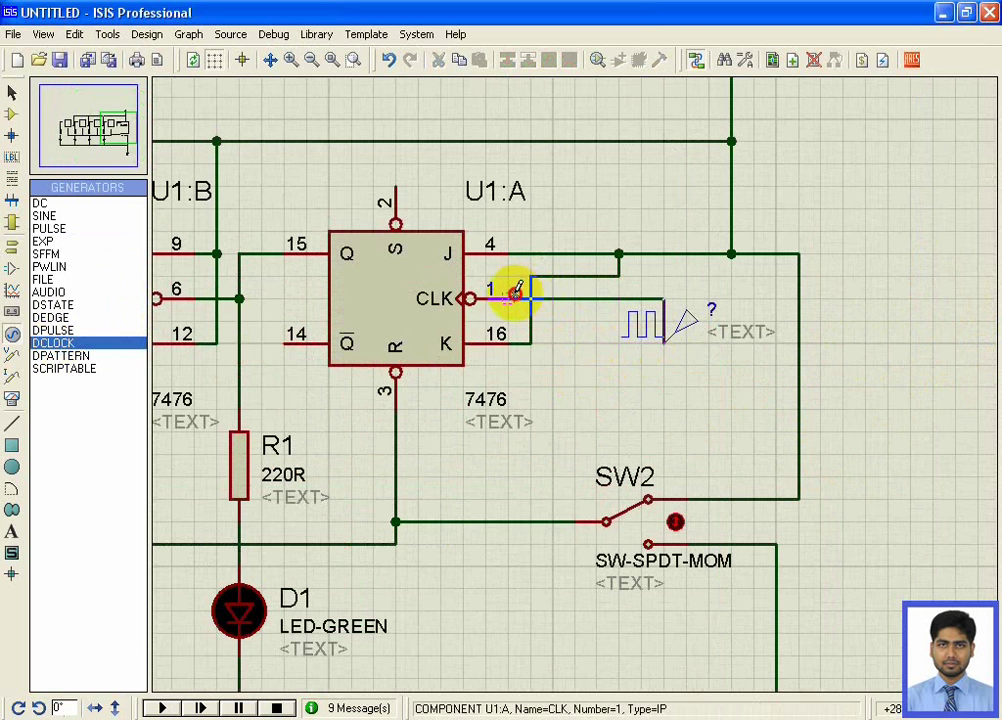
click(684, 328)
click(684, 330)
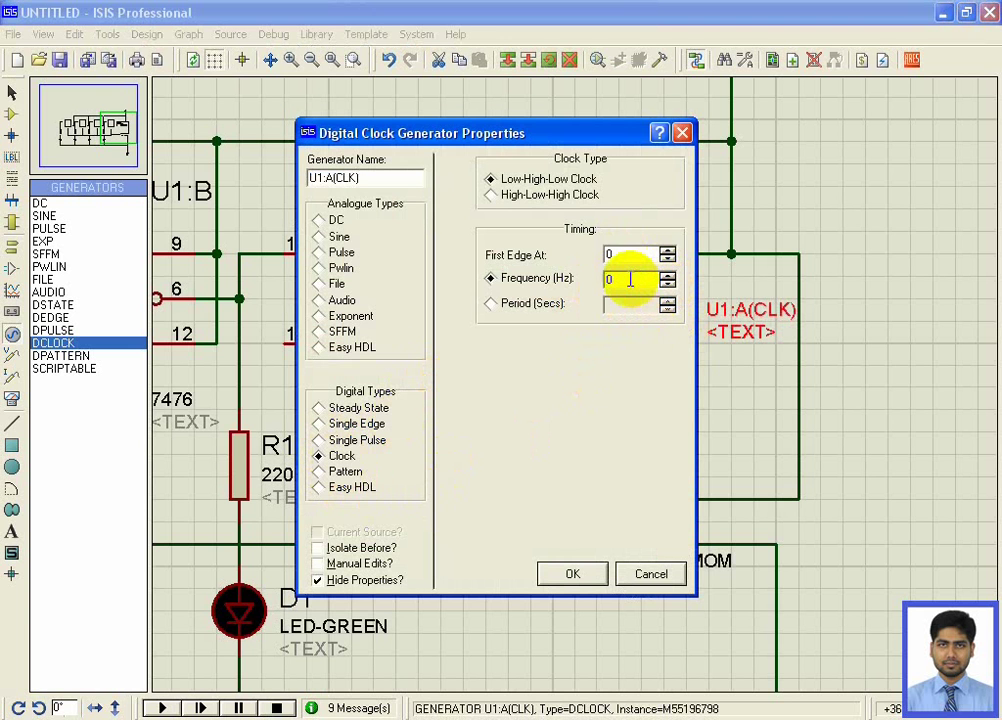
Replace the U1:A(CLK) clock's Frequency (Hz) value with .5 and confirm it
drag(630, 280, 586, 283)
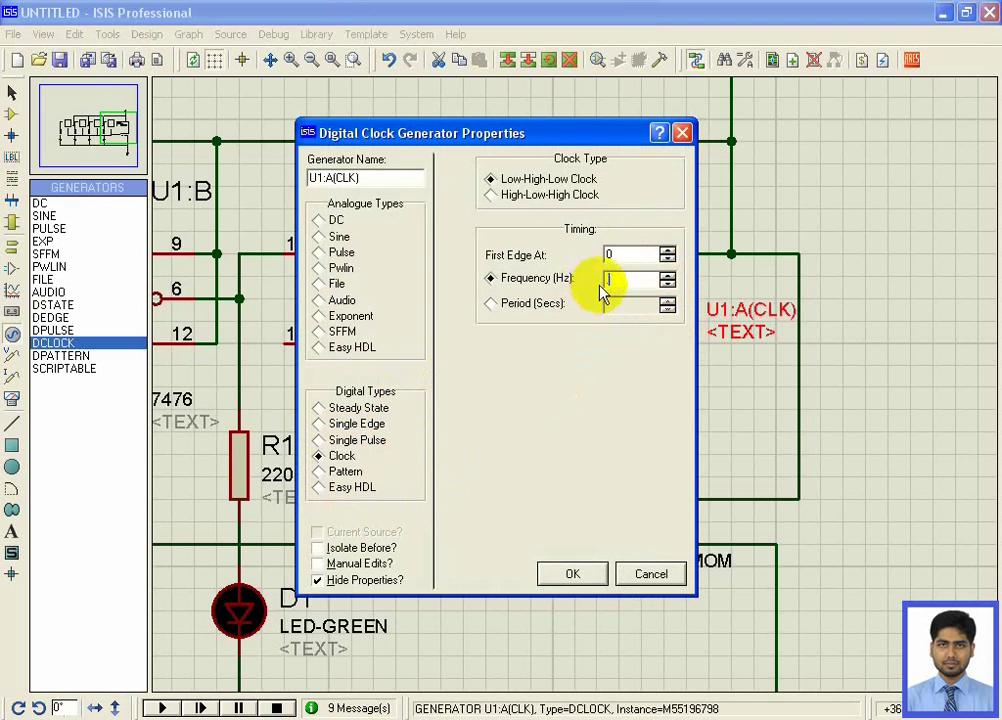
text(.5)
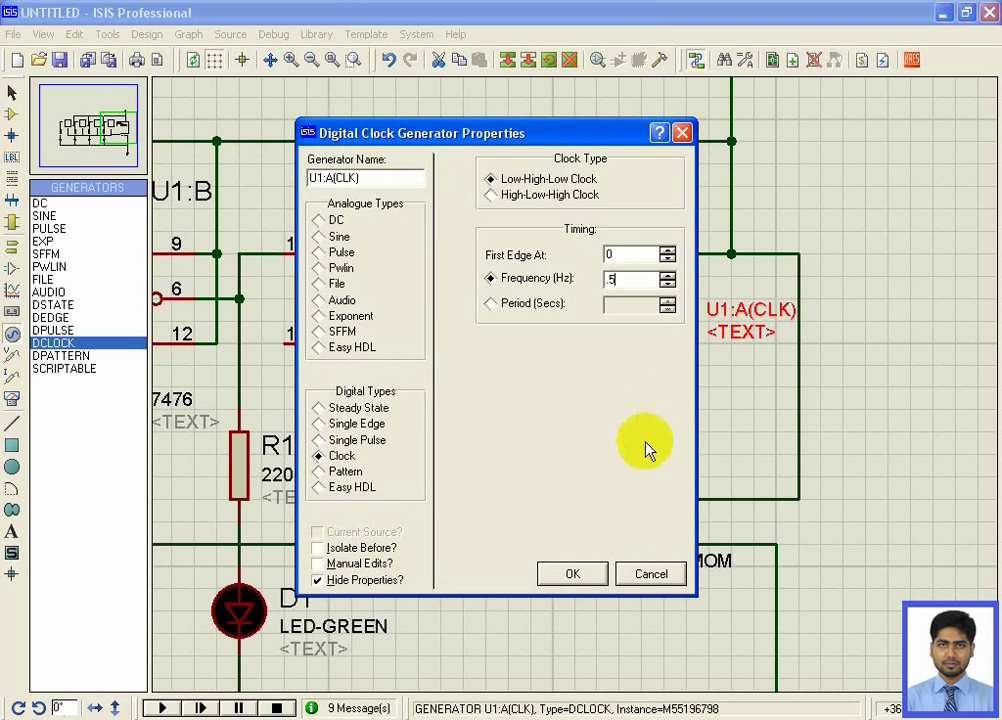
click(586, 567)
scroll(642, 400, down, 1)
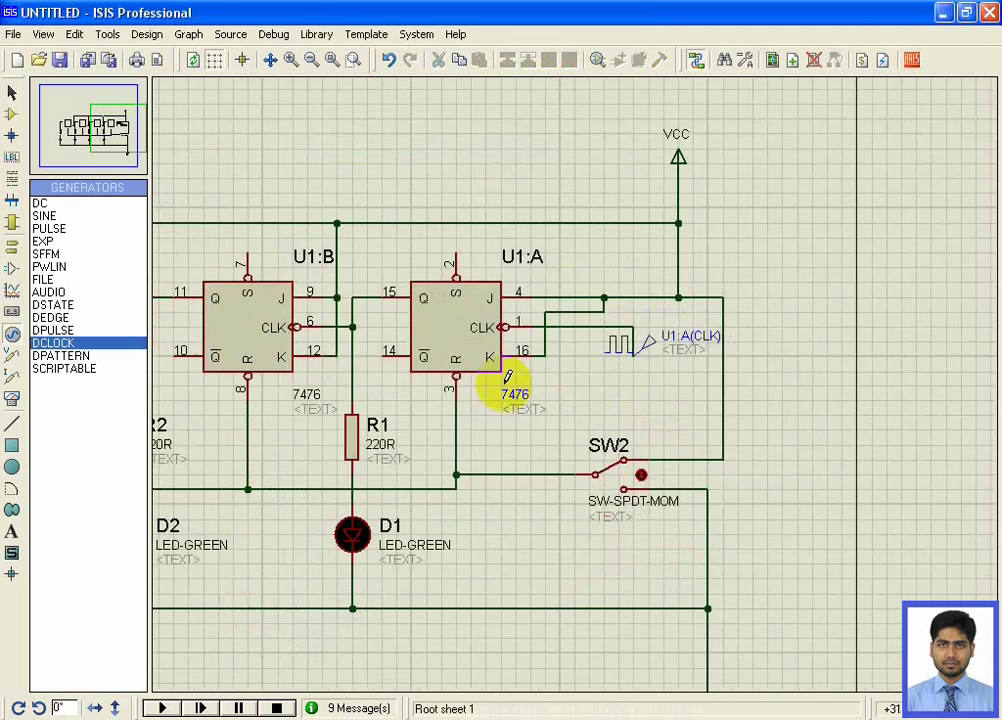
scroll(507, 377, down, 1)
scroll(570, 396, up, 1)
scroll(530, 385, down, 2)
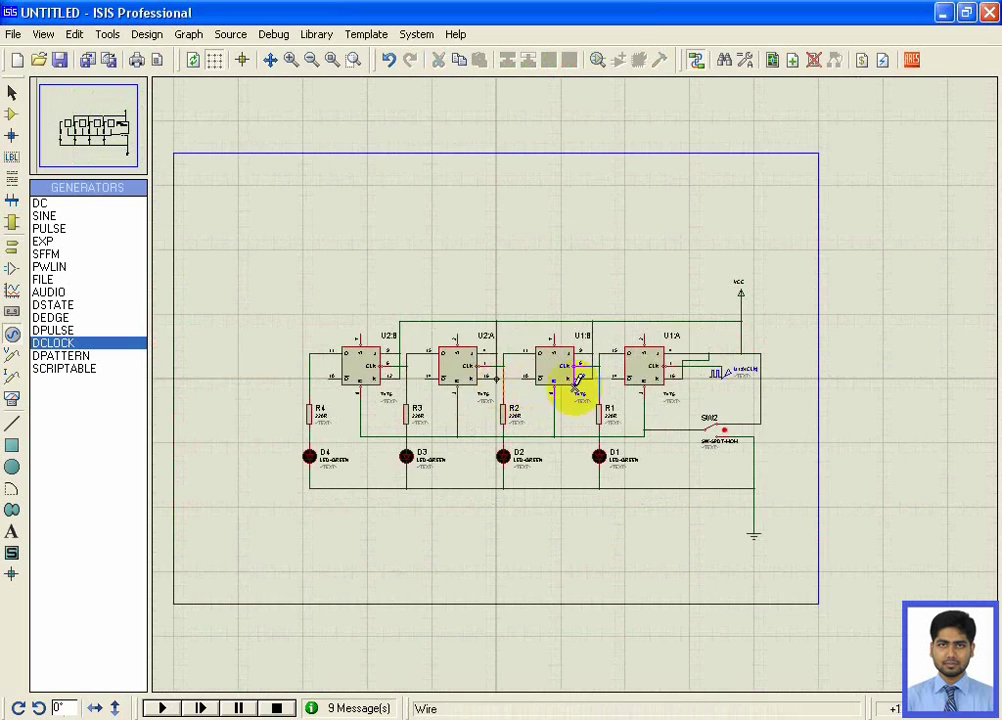
scroll(578, 385, up, 1)
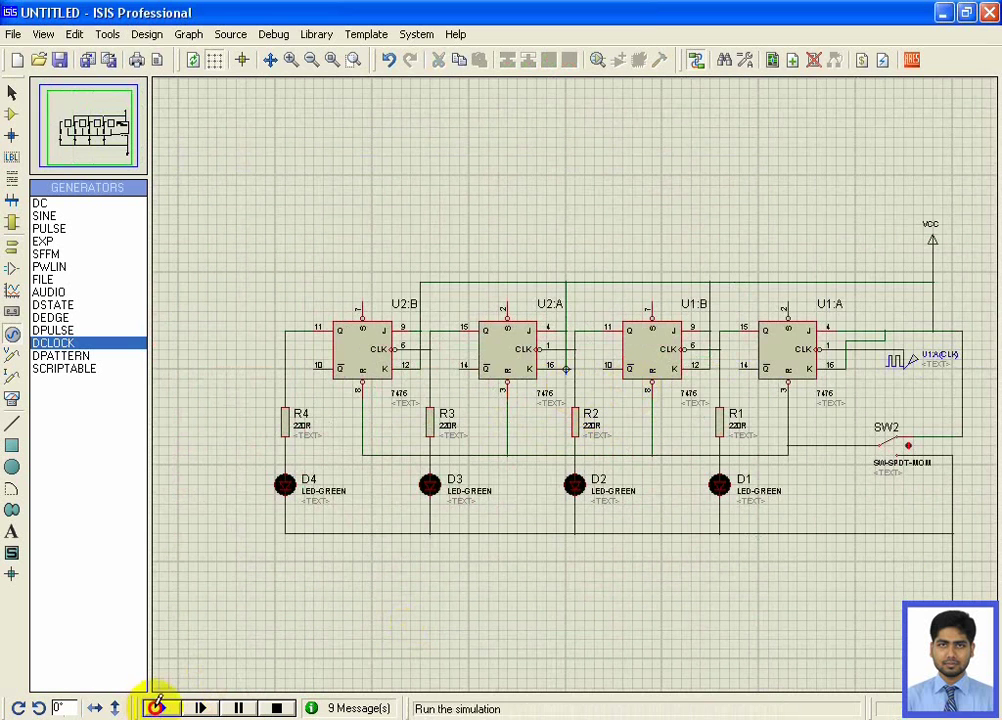
click(157, 707)
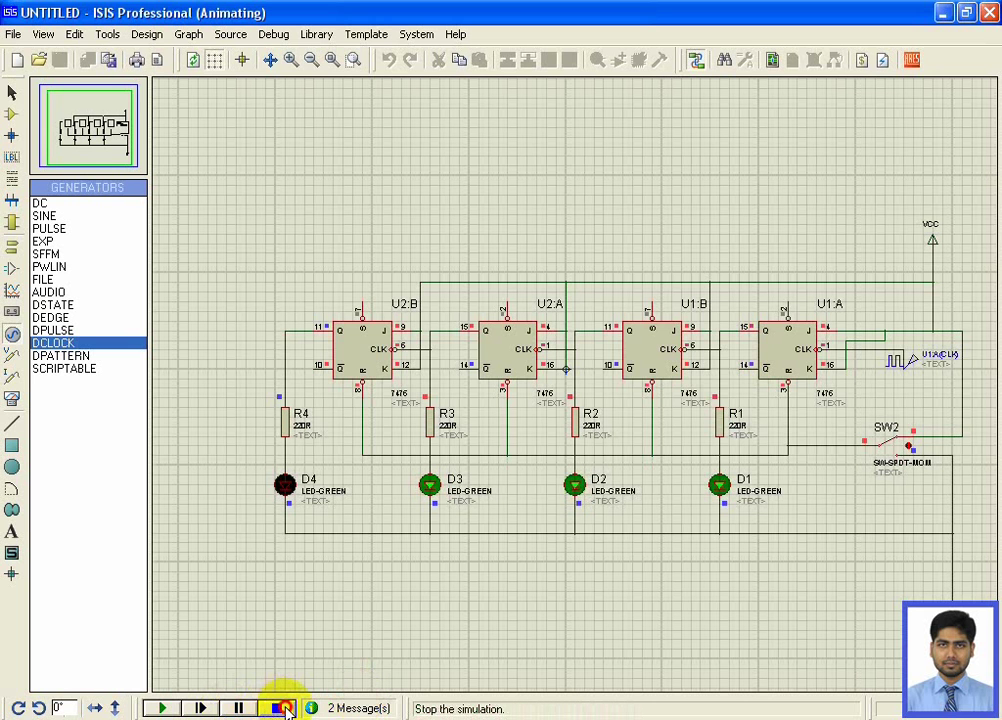
click(285, 708)
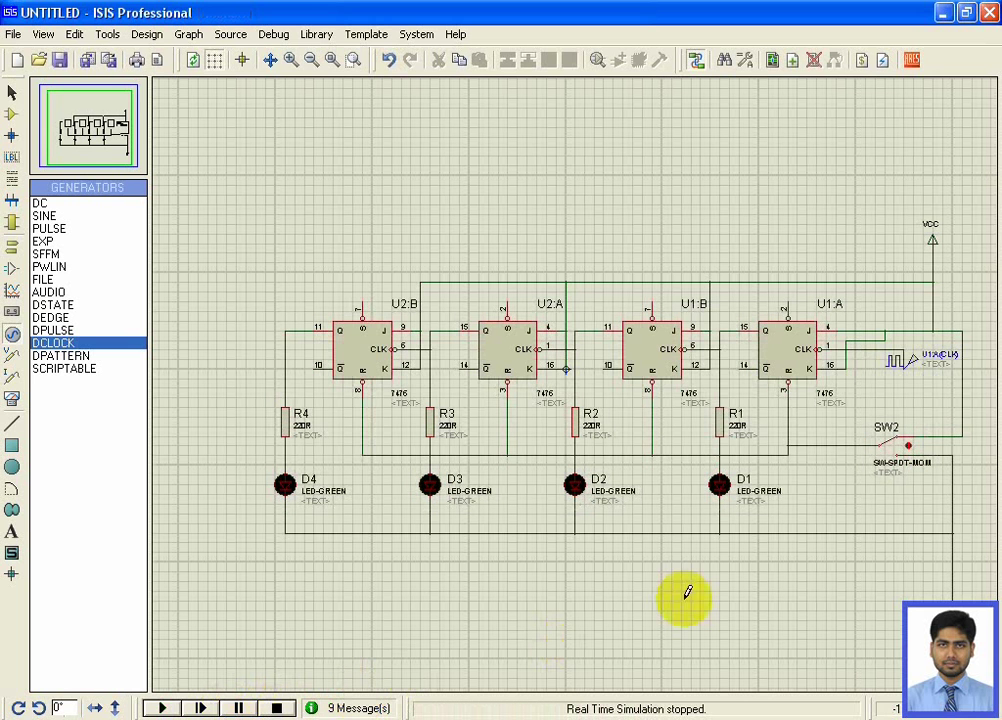
Change the U1:A(CLK) generator's frequency from 1.5 to 1 Hz
double_click(912, 366)
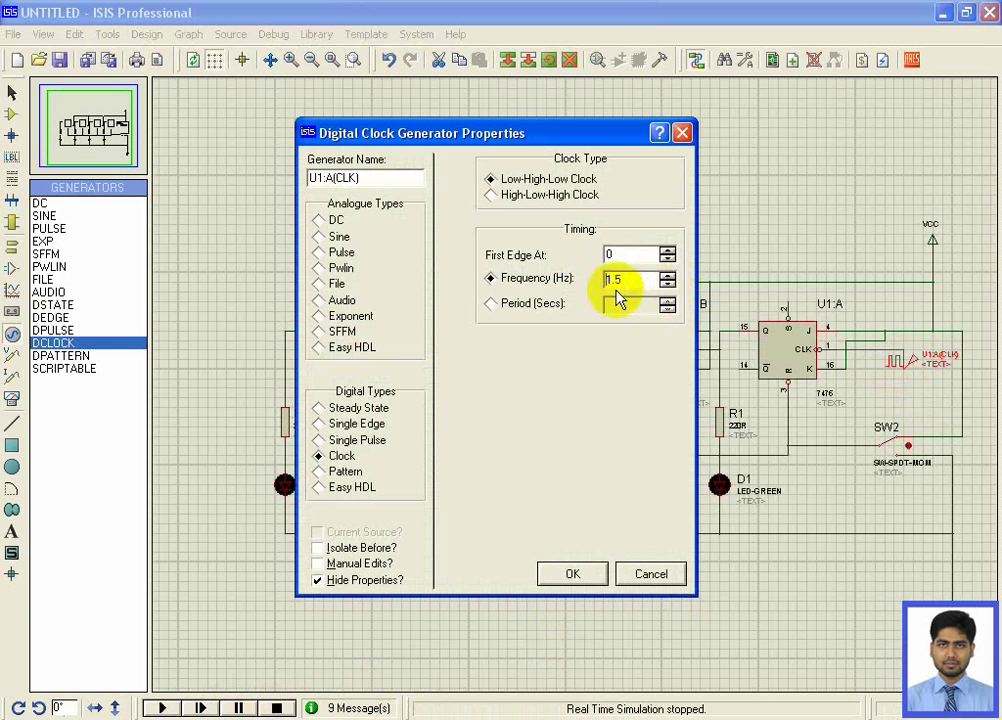
double_click(620, 283)
text(1)
click(564, 573)
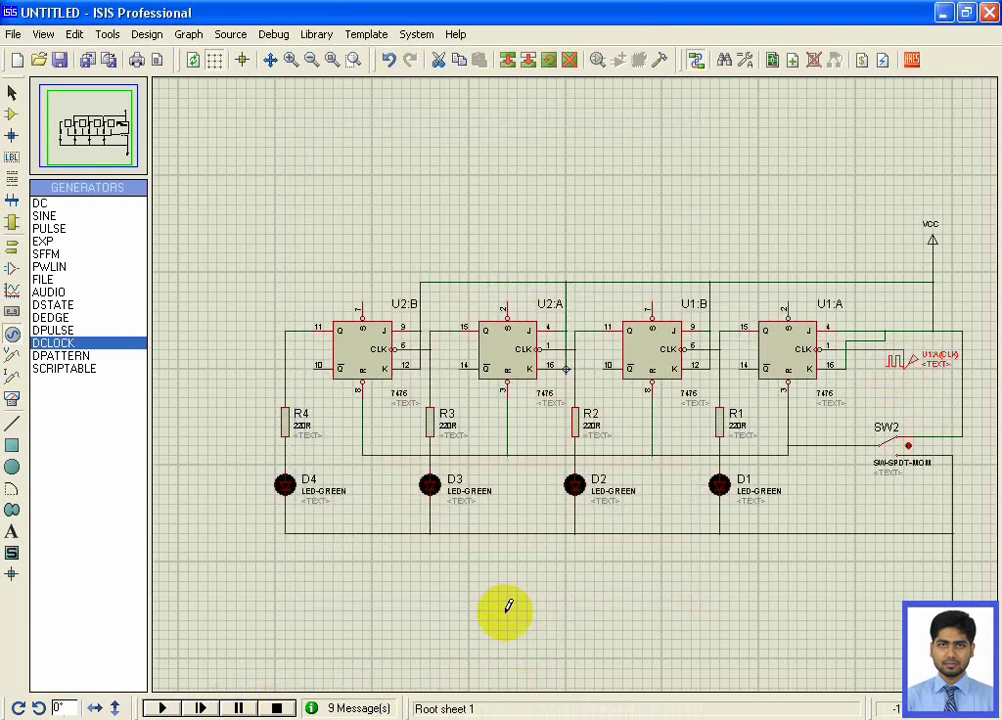
click(162, 708)
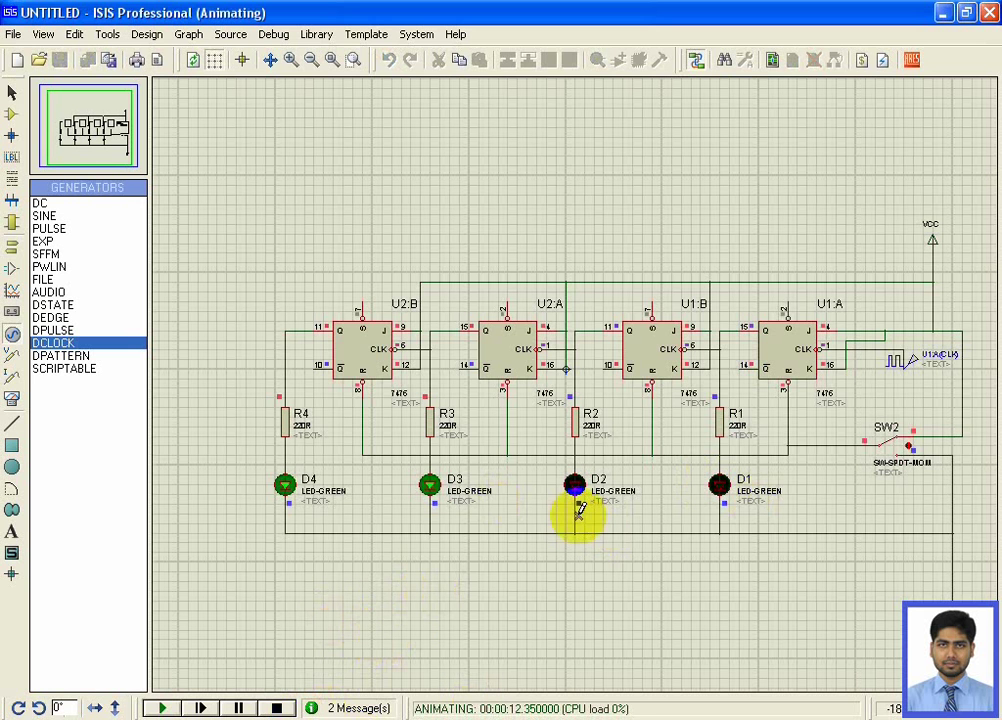
click(277, 708)
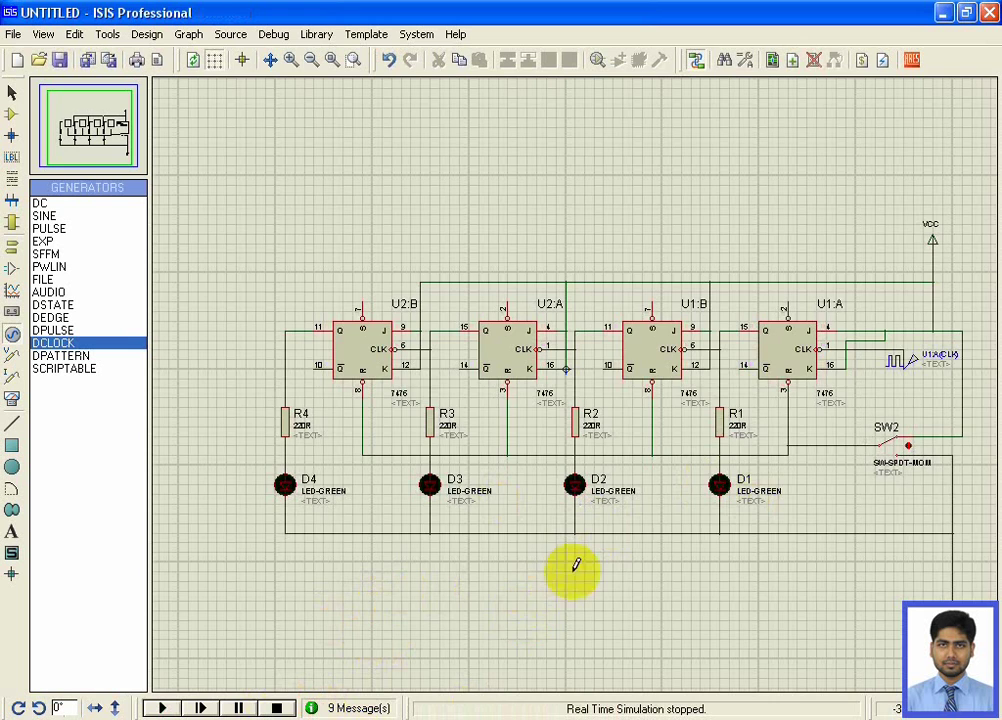
scroll(653, 526, down, 2)
scroll(436, 358, up, 1)
scroll(429, 358, down, 1)
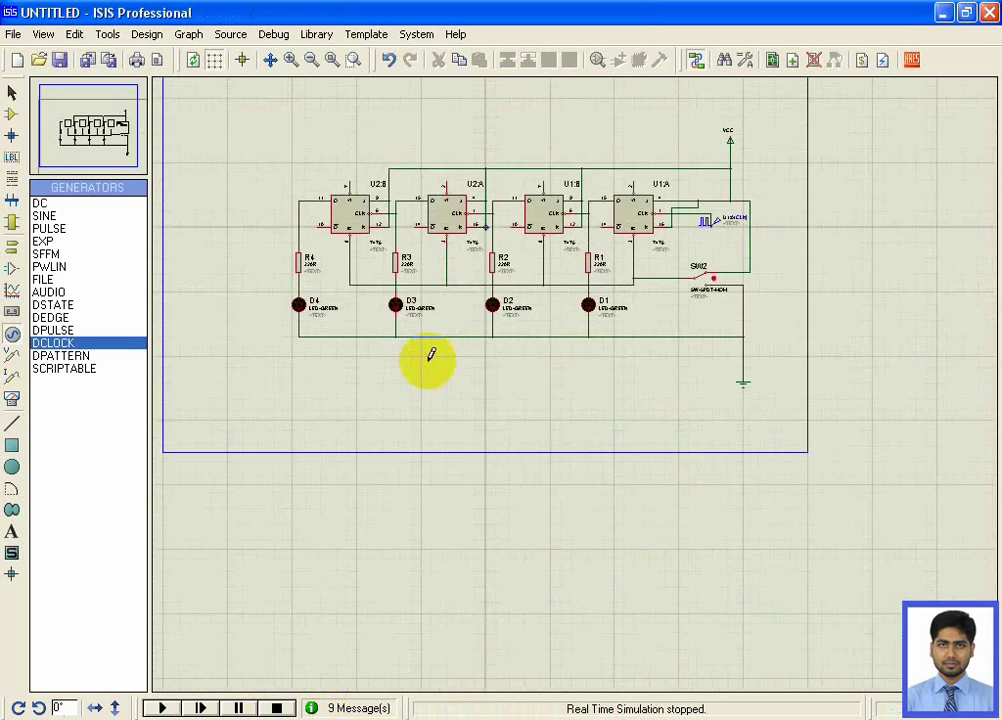
scroll(429, 358, up, 1)
scroll(784, 430, up, 1)
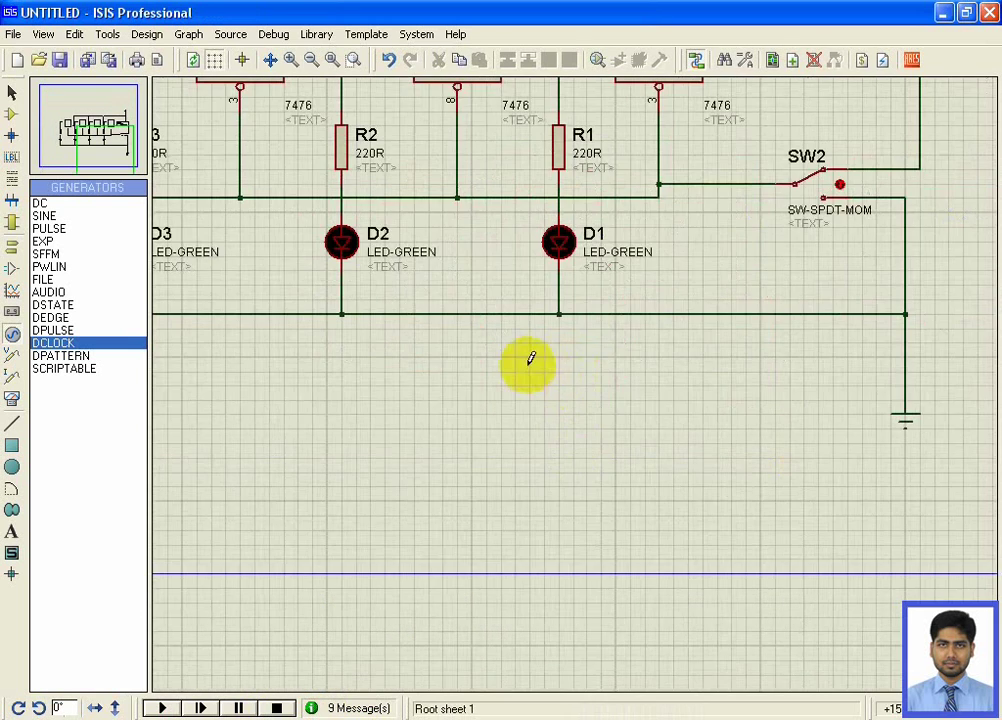
scroll(528, 362, down, 1)
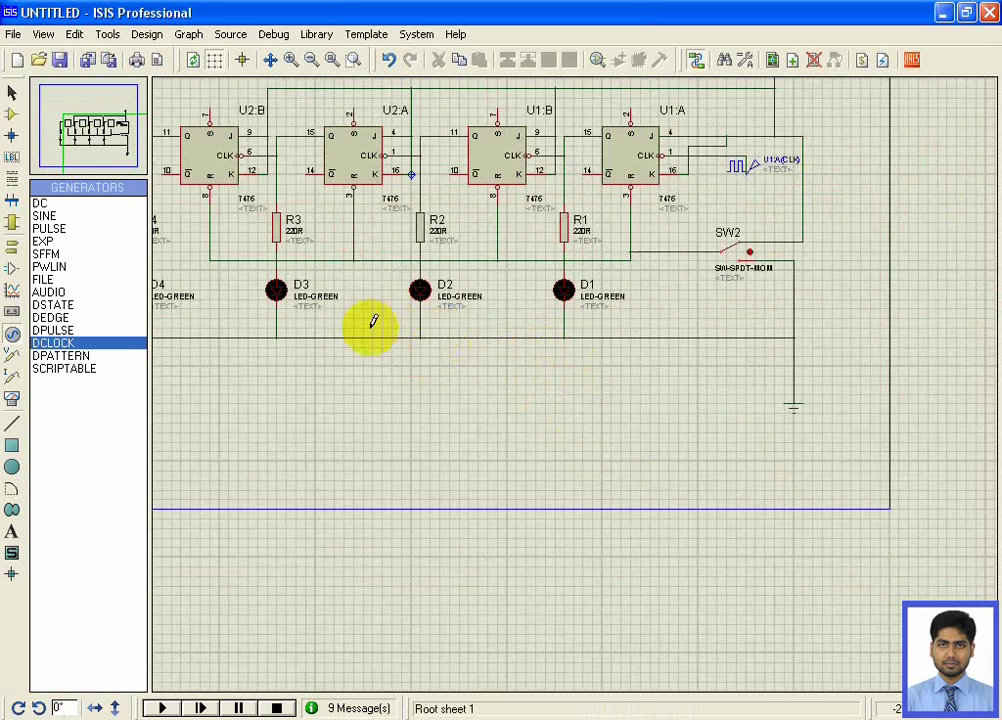
scroll(355, 330, down, 1)
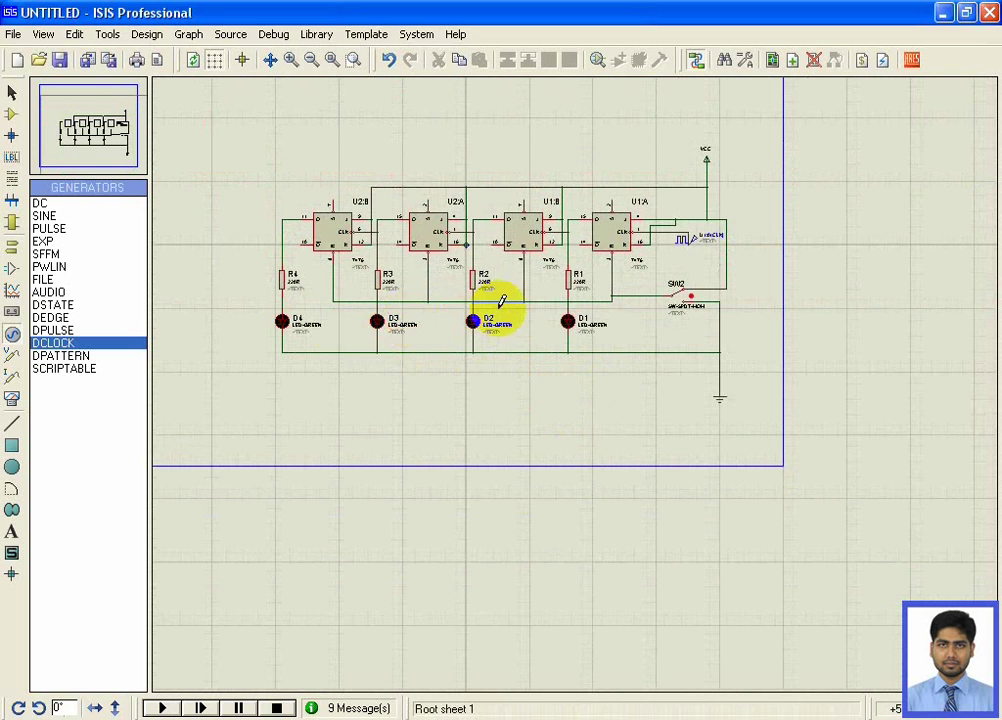
scroll(642, 425, up, 1)
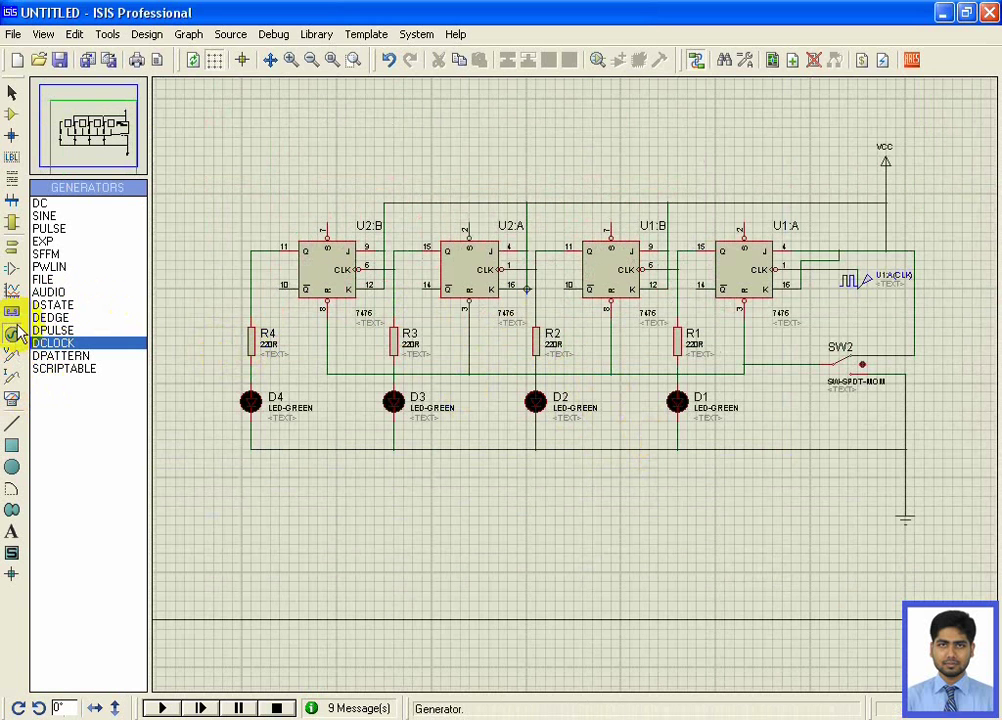
Place voltage probes on U1:A's clock line and U1:A's Q output
click(12, 291)
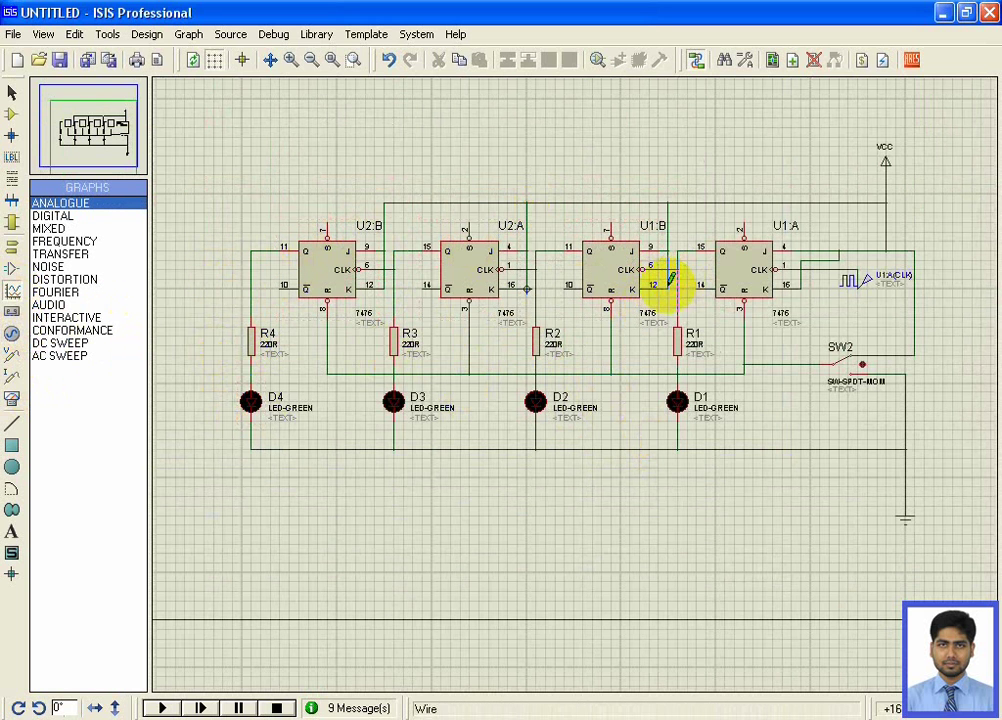
click(12, 355)
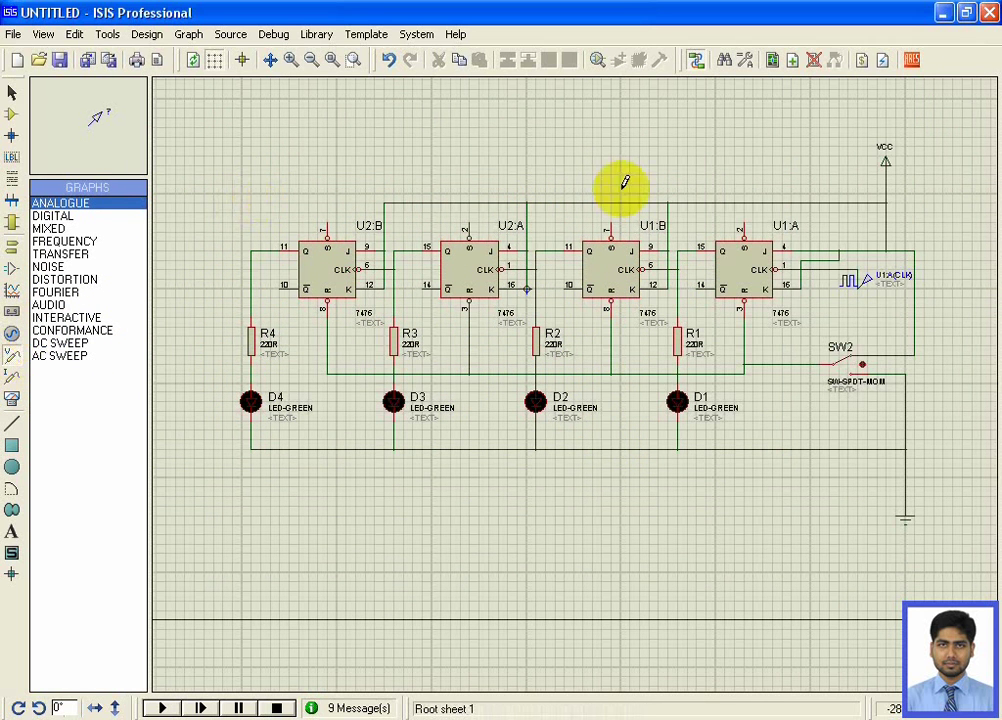
scroll(570, 370, up, 2)
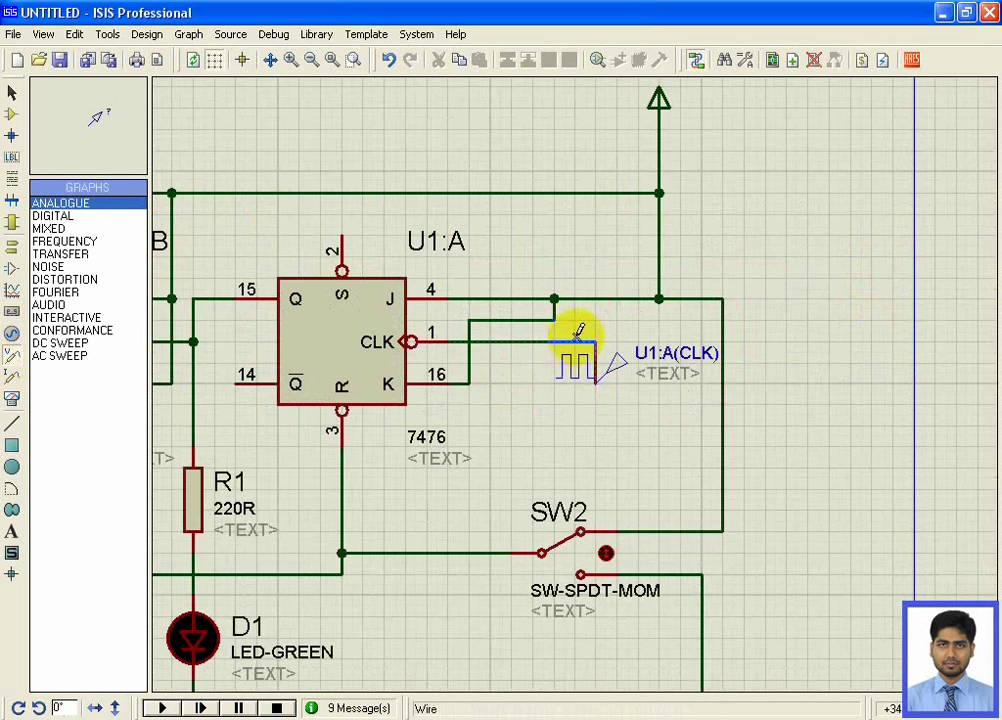
click(571, 336)
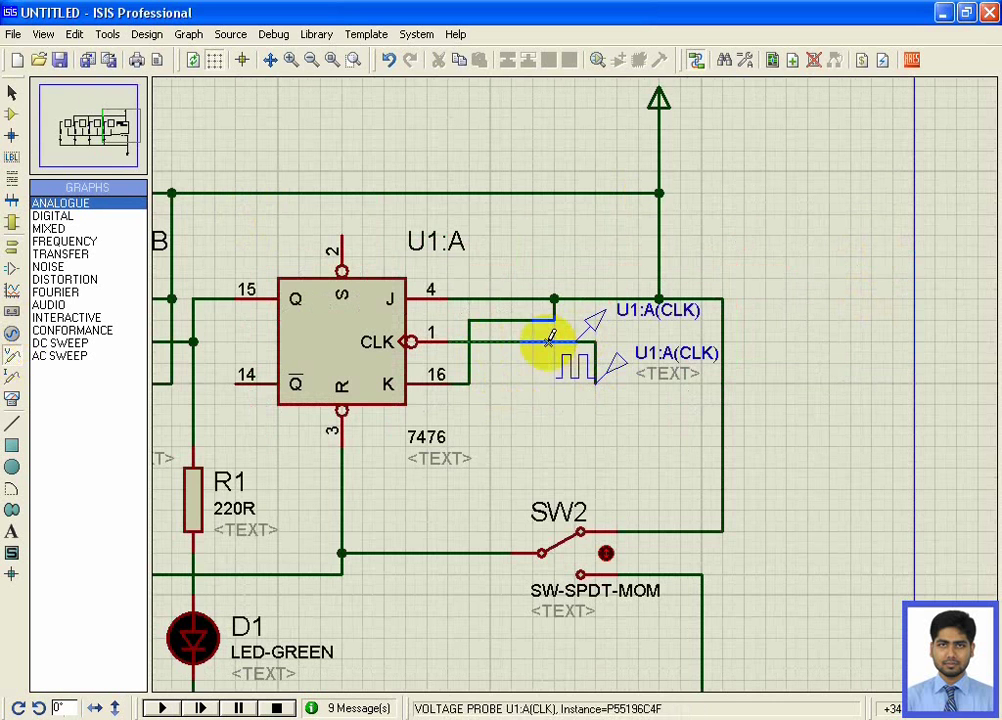
scroll(548, 340, down, 1)
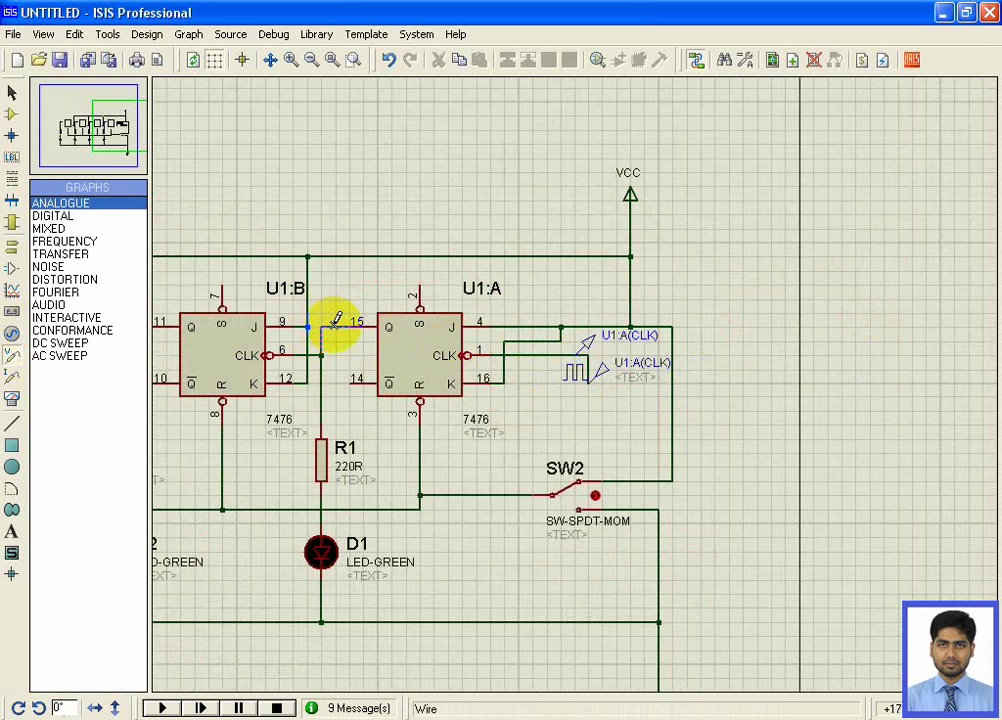
click(334, 320)
Add voltage probes to the Q outputs of U1:B, U2:A and U2:B
scroll(320, 351, down, 1)
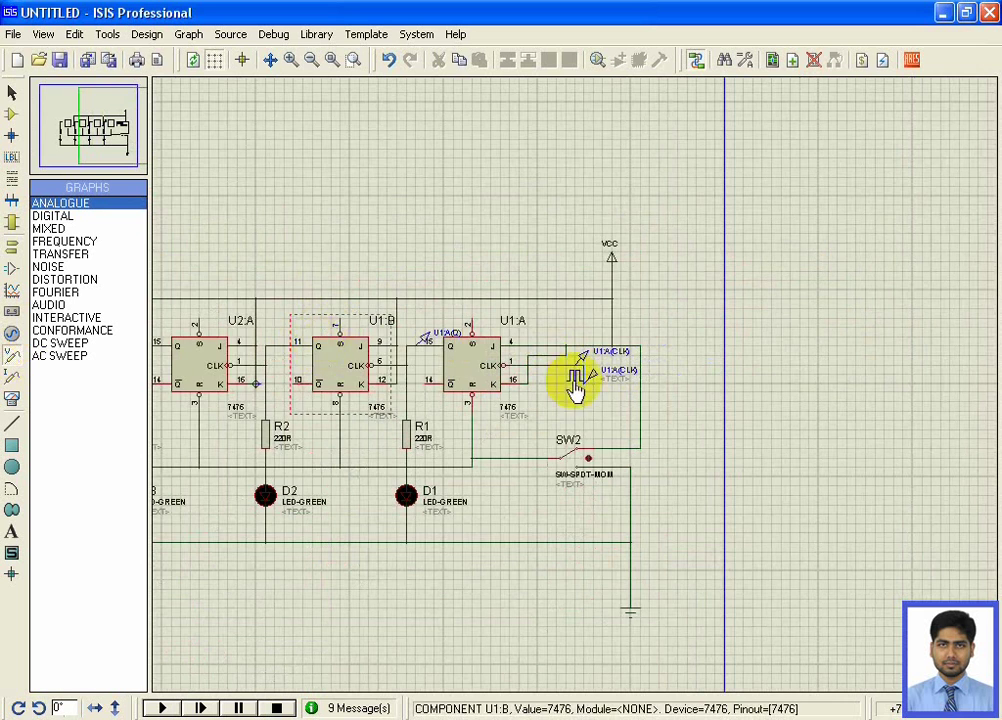
scroll(675, 385, up, 2)
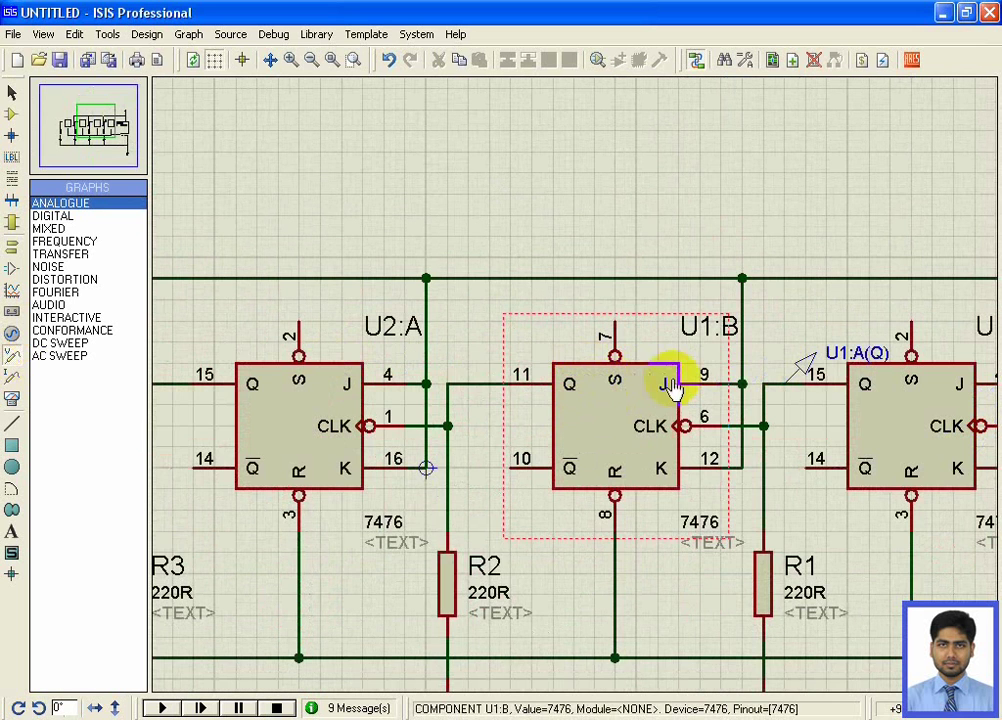
click(468, 381)
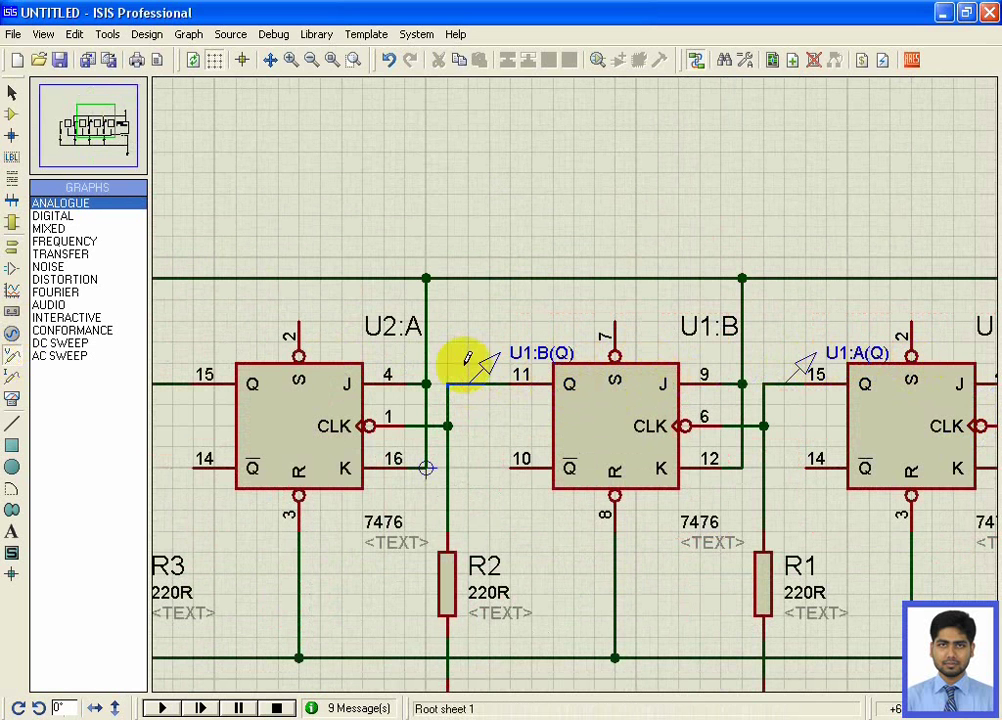
scroll(302, 403, down, 2)
scroll(599, 360, up, 2)
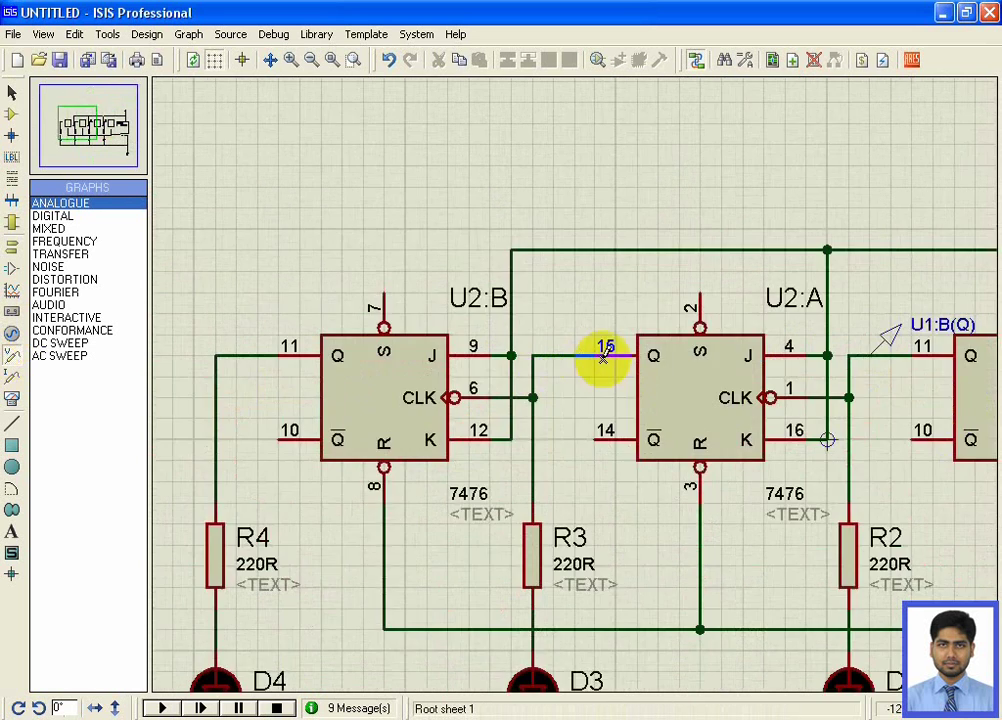
click(550, 352)
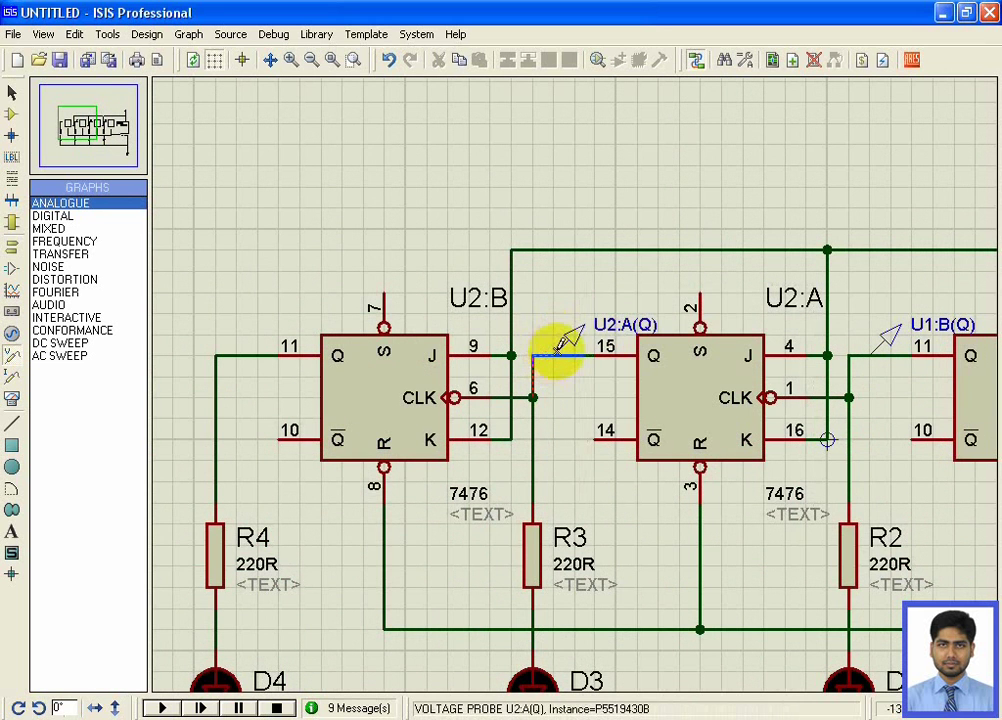
scroll(550, 356, down, 2)
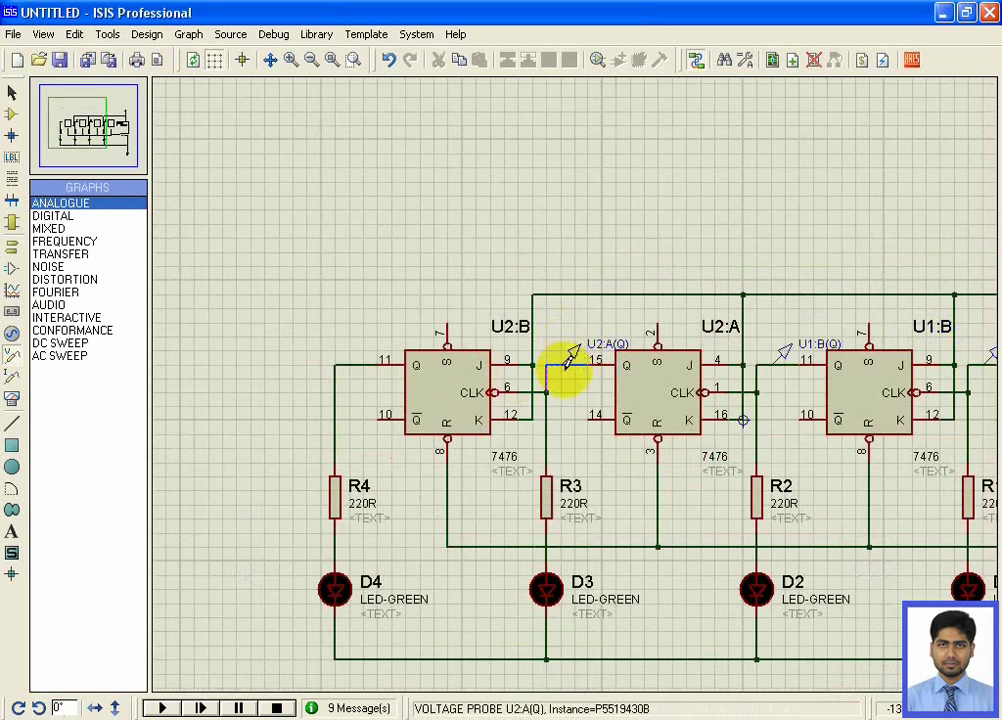
scroll(370, 360, up, 1)
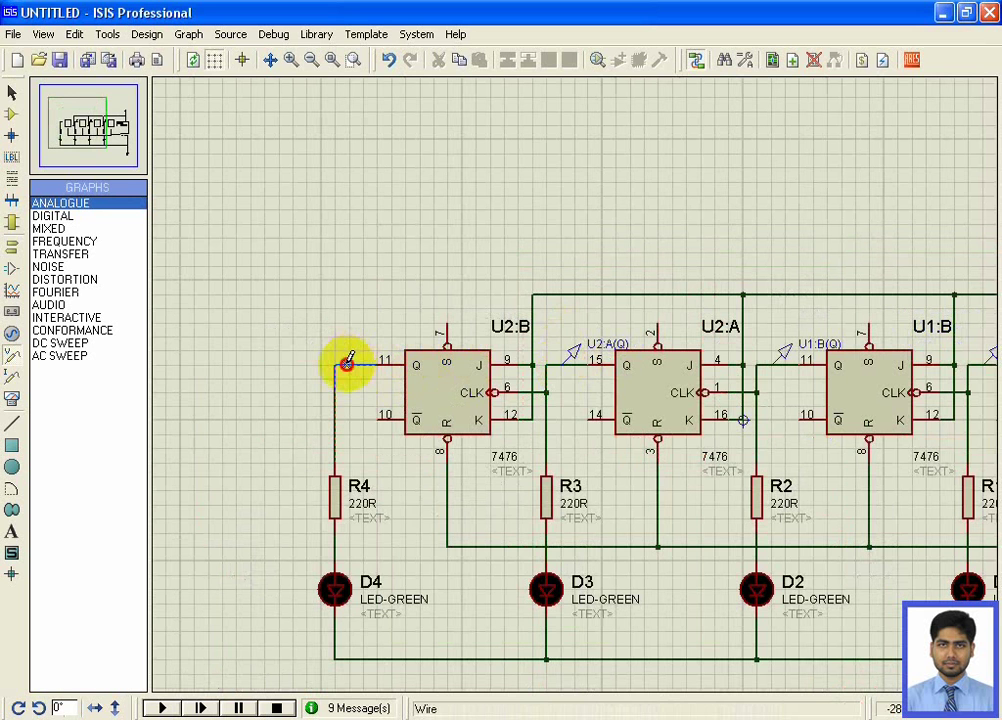
click(347, 362)
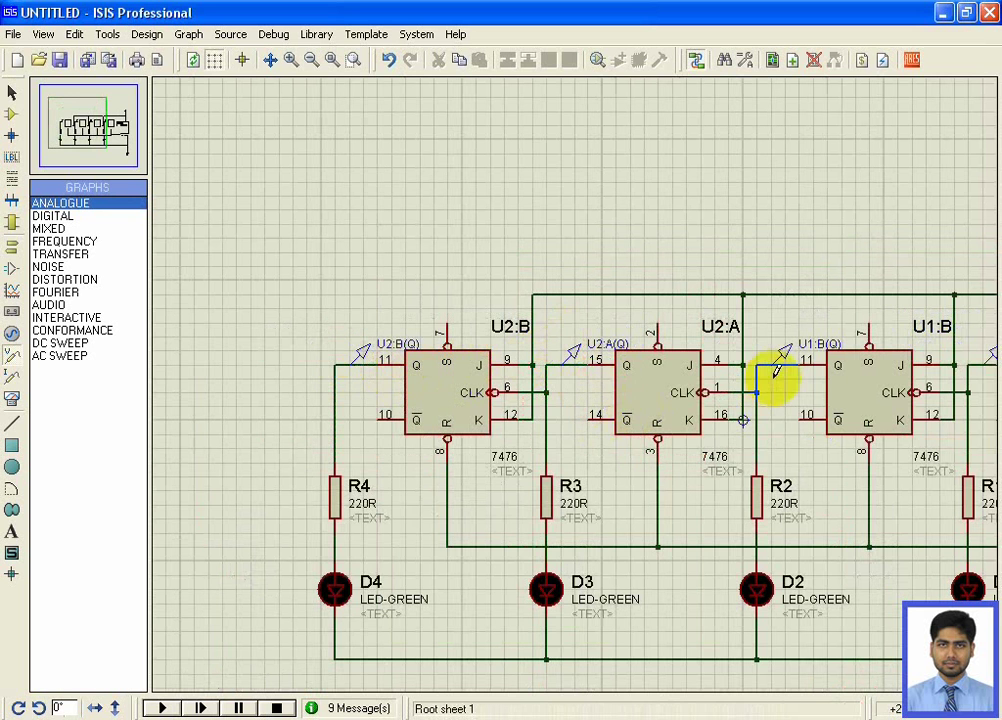
scroll(785, 395, down, 2)
scroll(577, 380, up, 2)
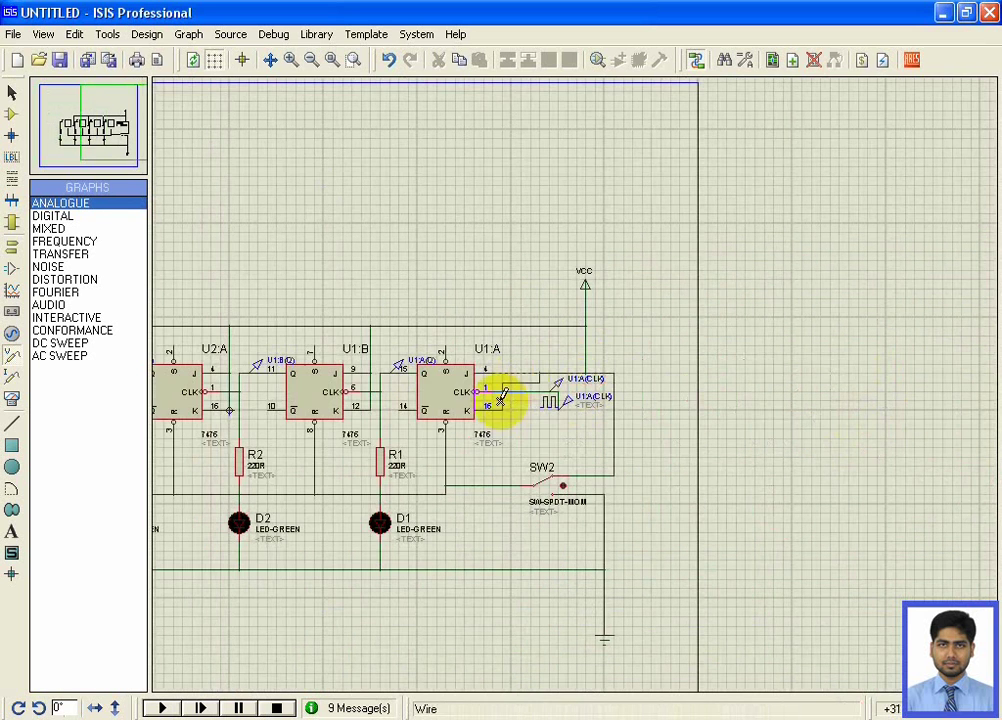
scroll(562, 385, down, 2)
scroll(586, 385, up, 2)
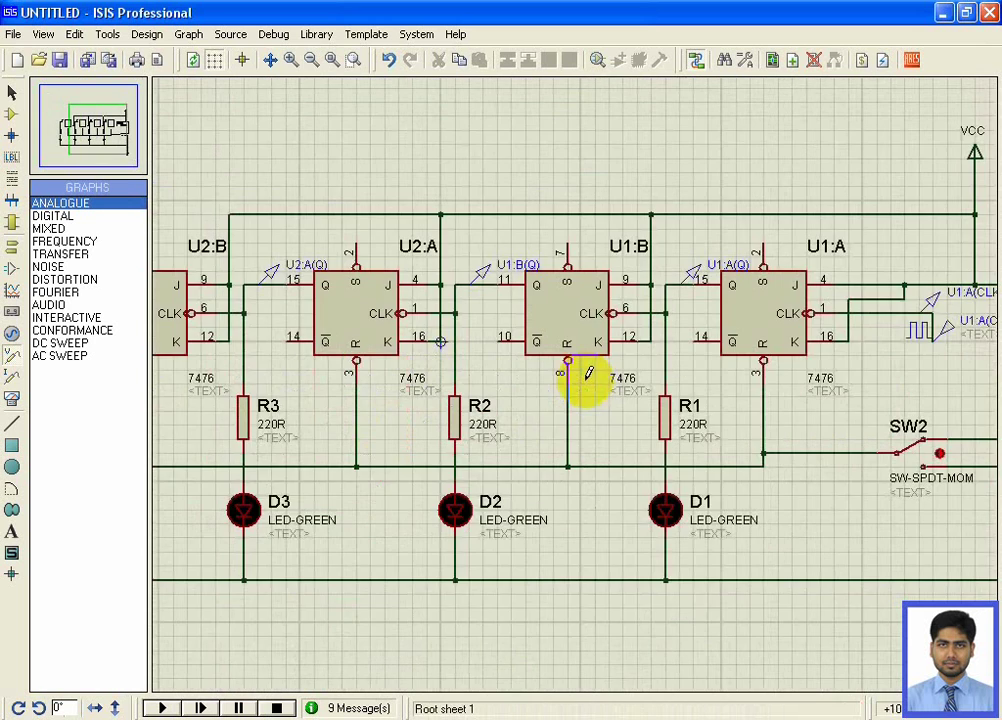
scroll(577, 398, down, 2)
scroll(572, 376, up, 1)
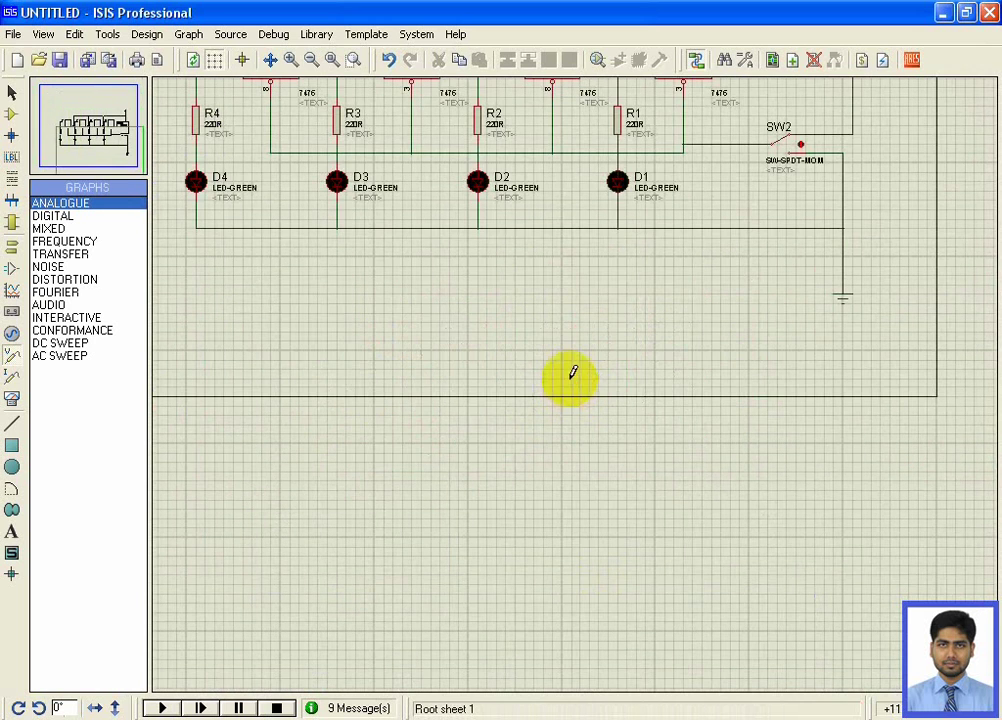
scroll(298, 253, down, 1)
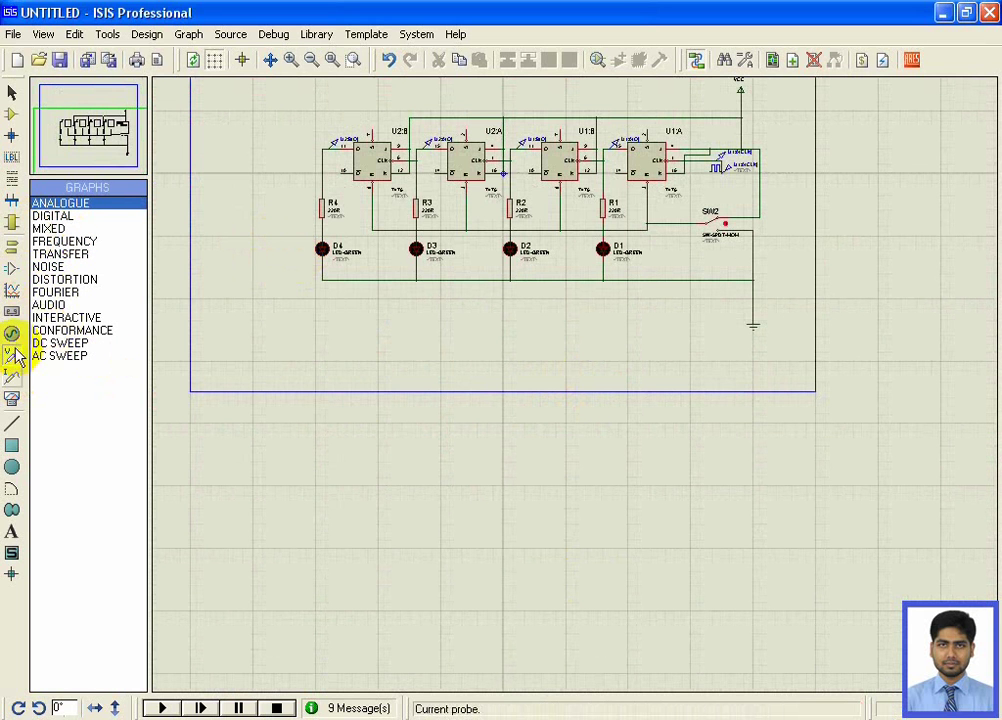
Draw a DIGITAL simulation graph box in the space below the counter circuit
click(13, 313)
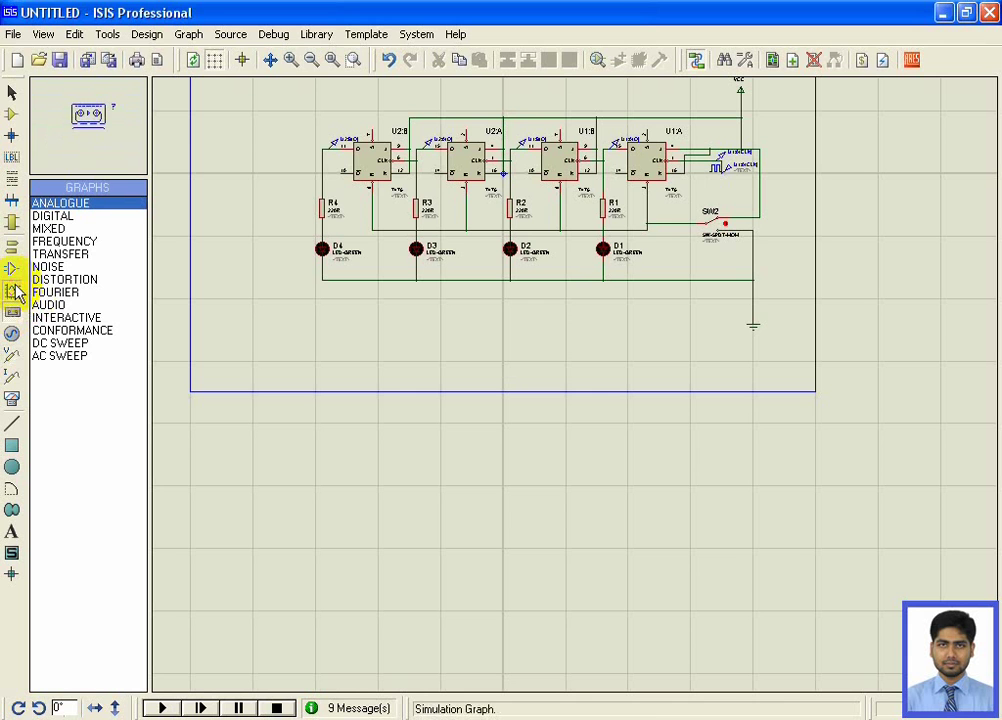
click(15, 291)
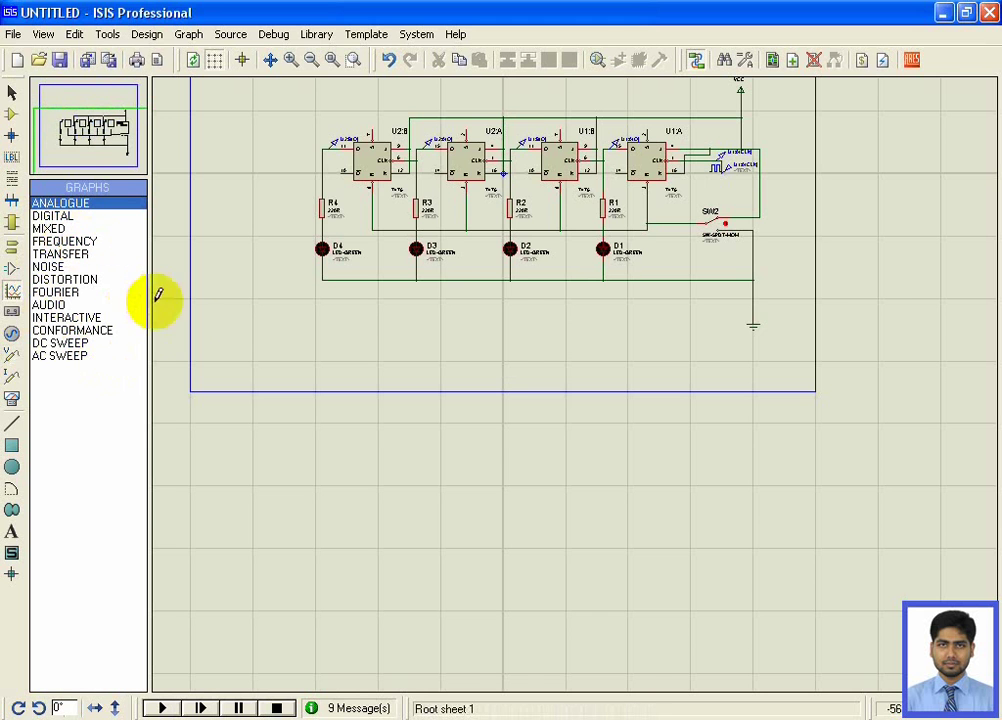
scroll(194, 311, up, 1)
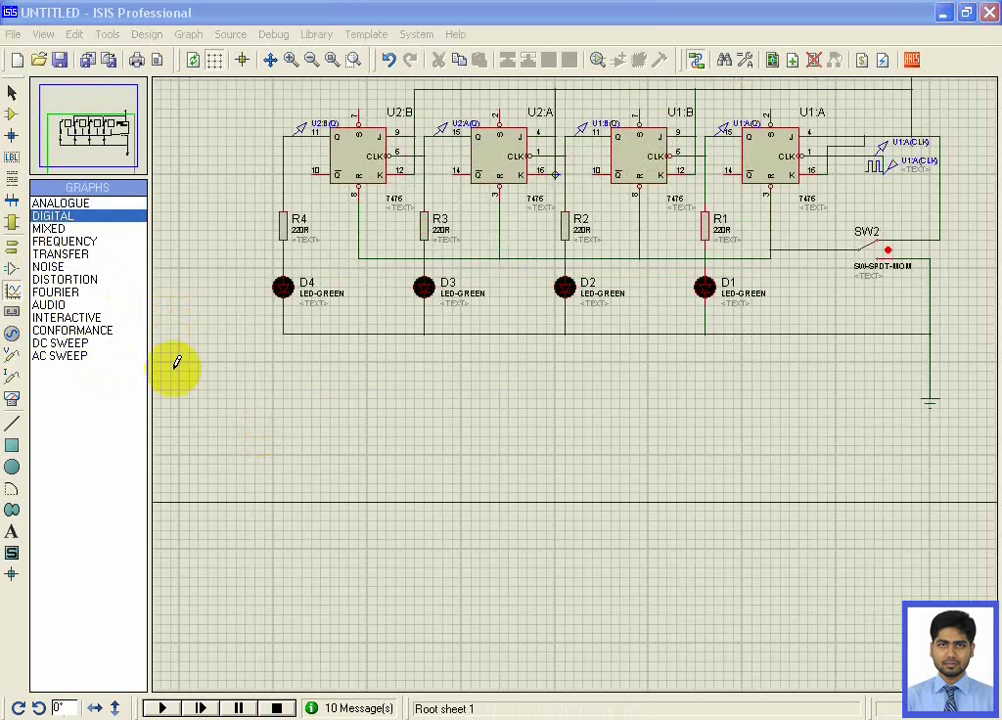
click(52, 216)
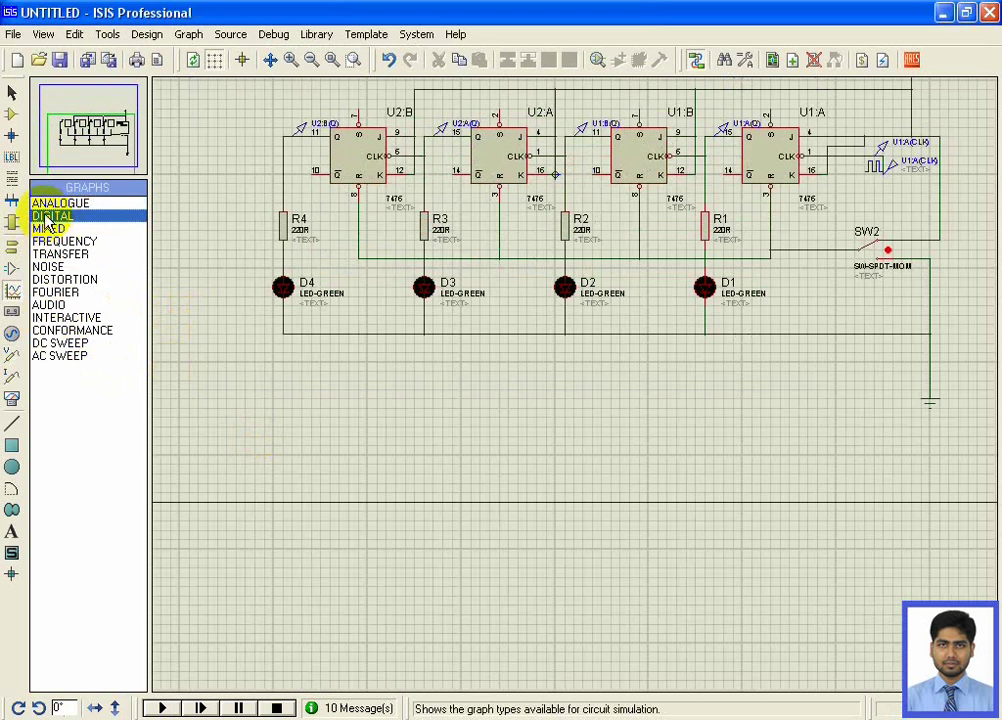
drag(352, 379, 762, 607)
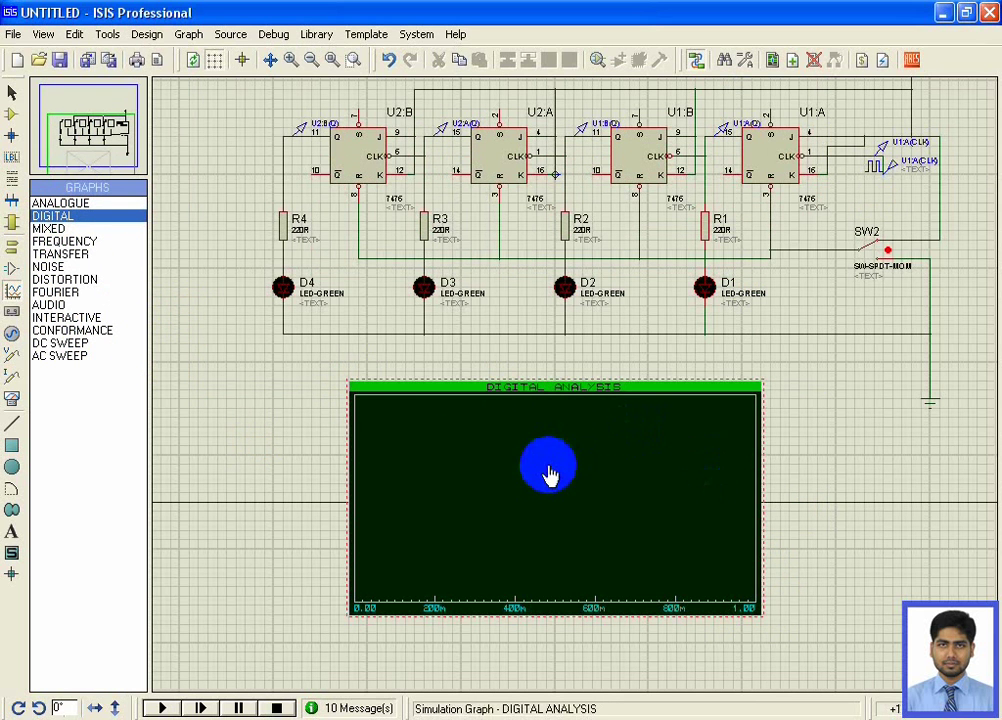
Add the U1:A(CLK) probe as the graph's first trace
right_click(478, 425)
click(637, 585)
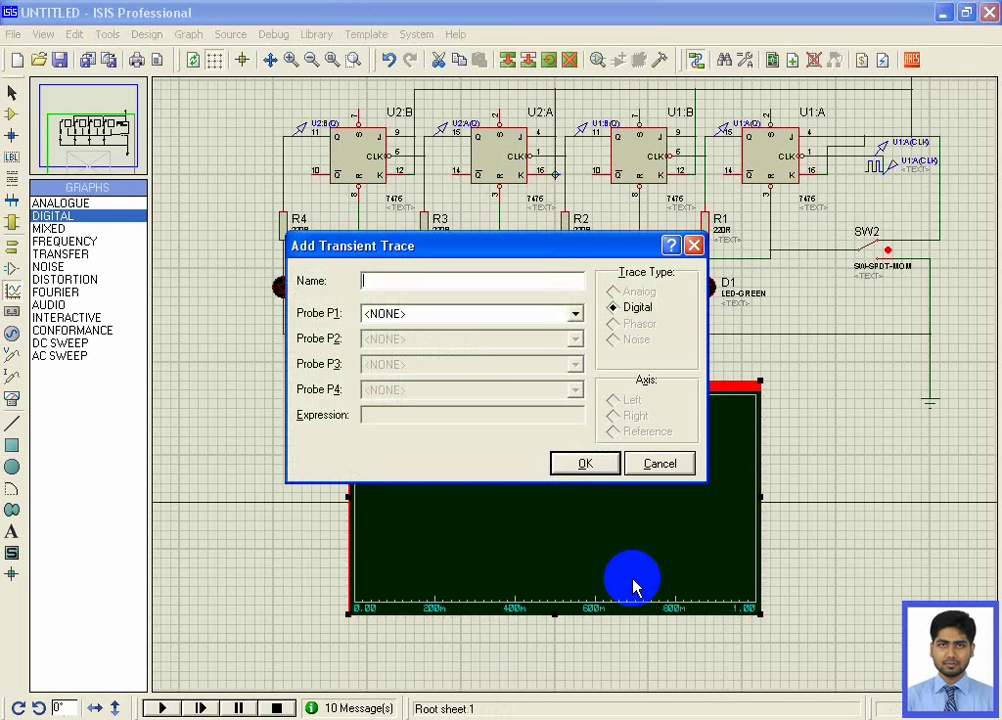
click(575, 314)
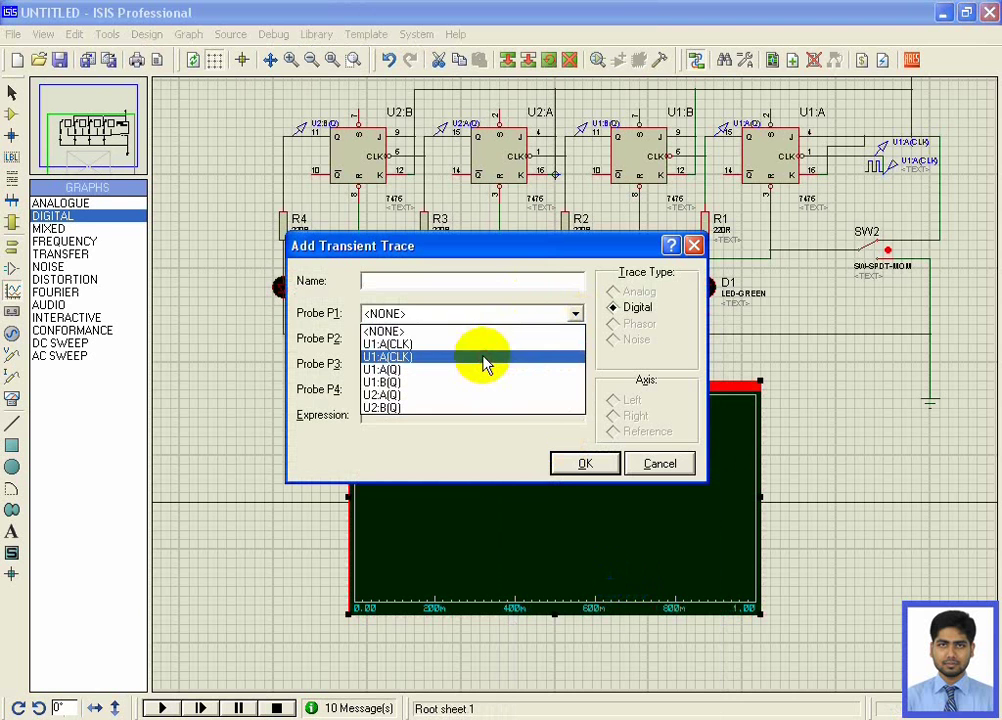
click(483, 364)
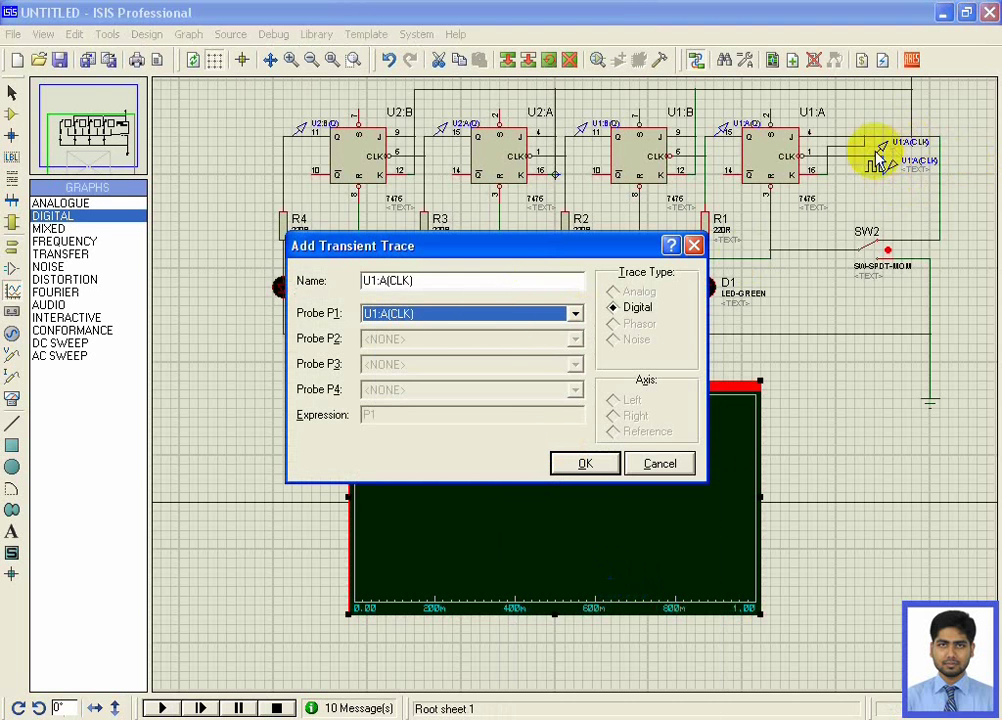
click(590, 464)
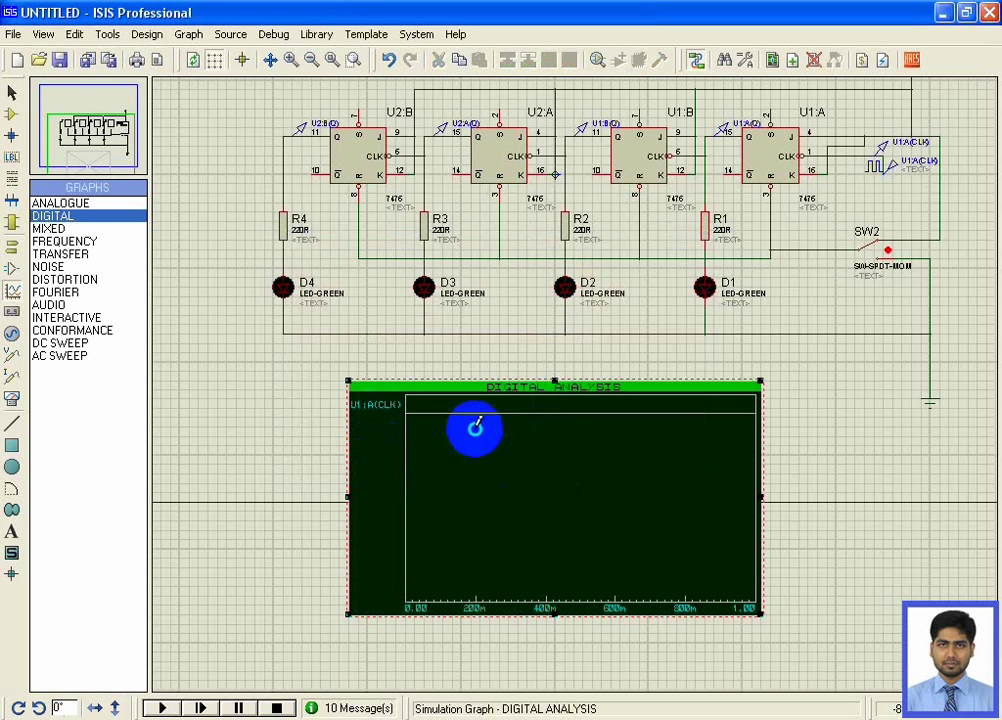
Add the U1:A(Q) and U1:B(Q) traces to the Digital Analysis graph
right_click(497, 430)
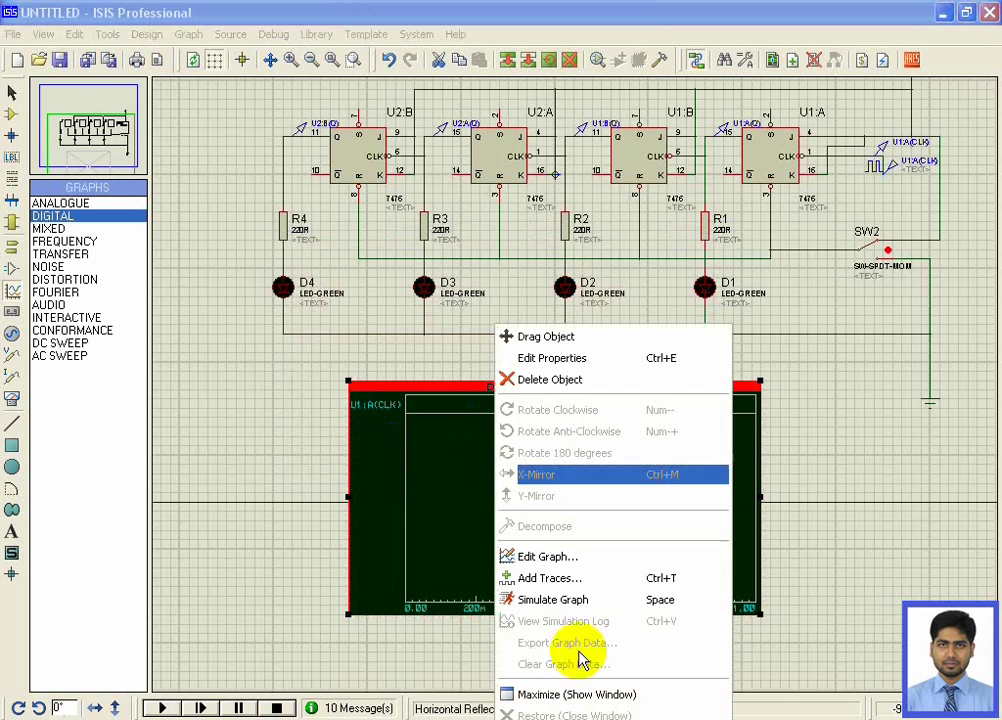
click(557, 580)
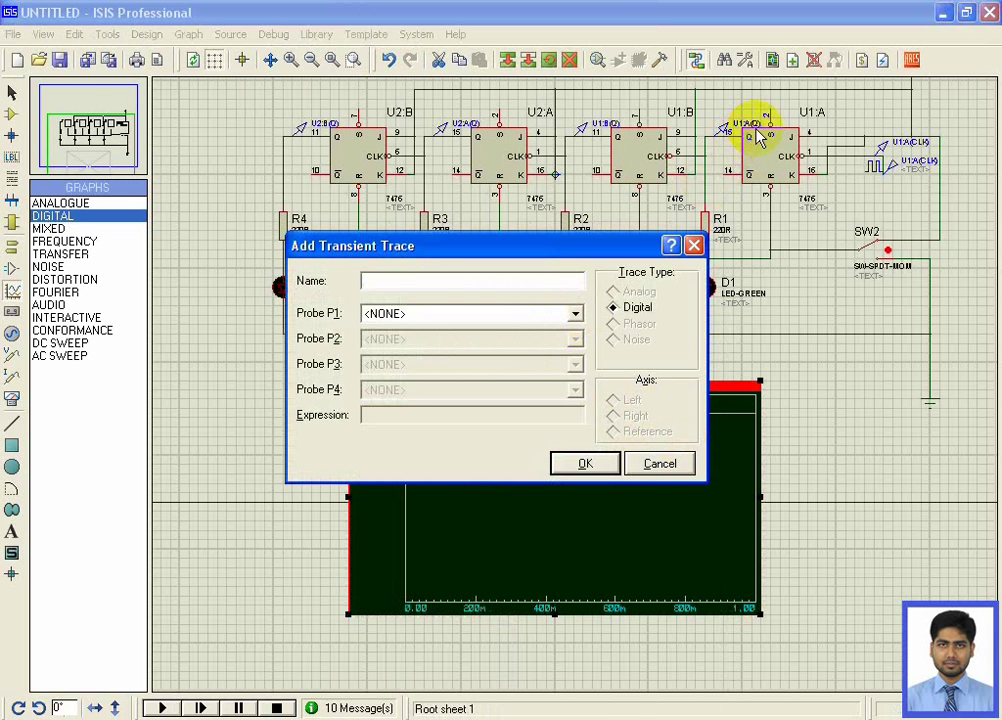
click(576, 318)
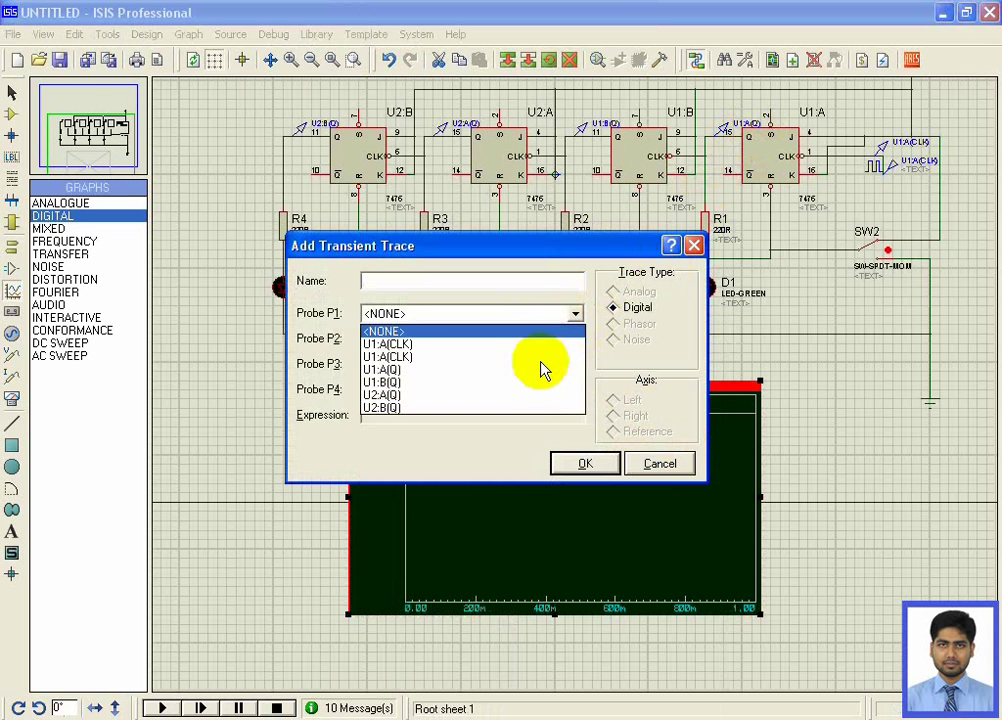
click(487, 370)
click(585, 463)
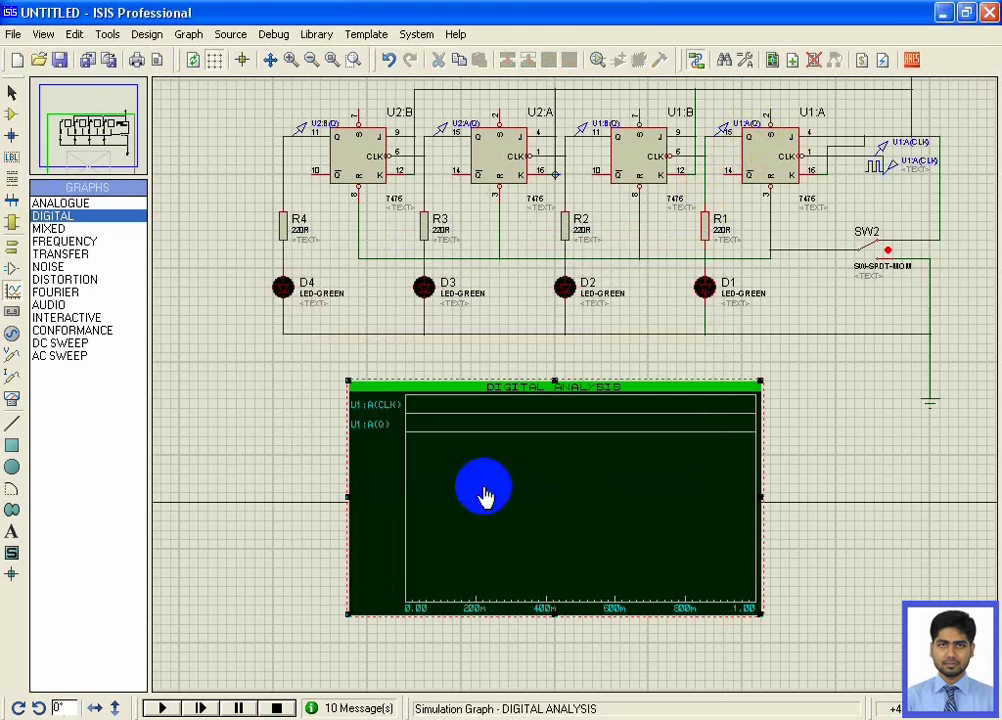
right_click(484, 497)
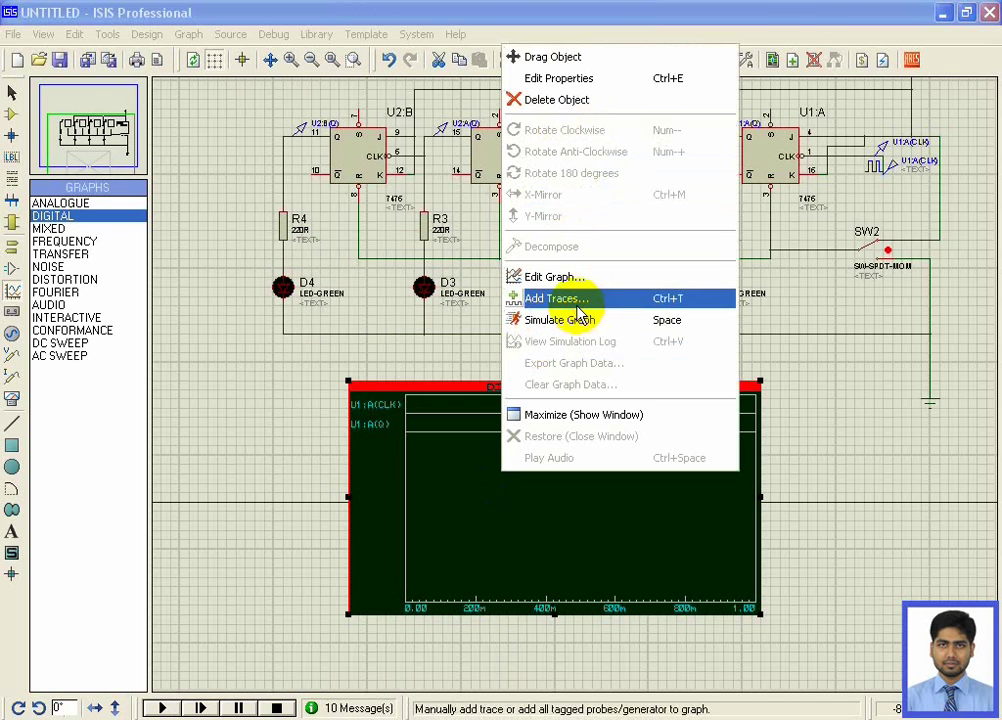
click(560, 298)
click(576, 316)
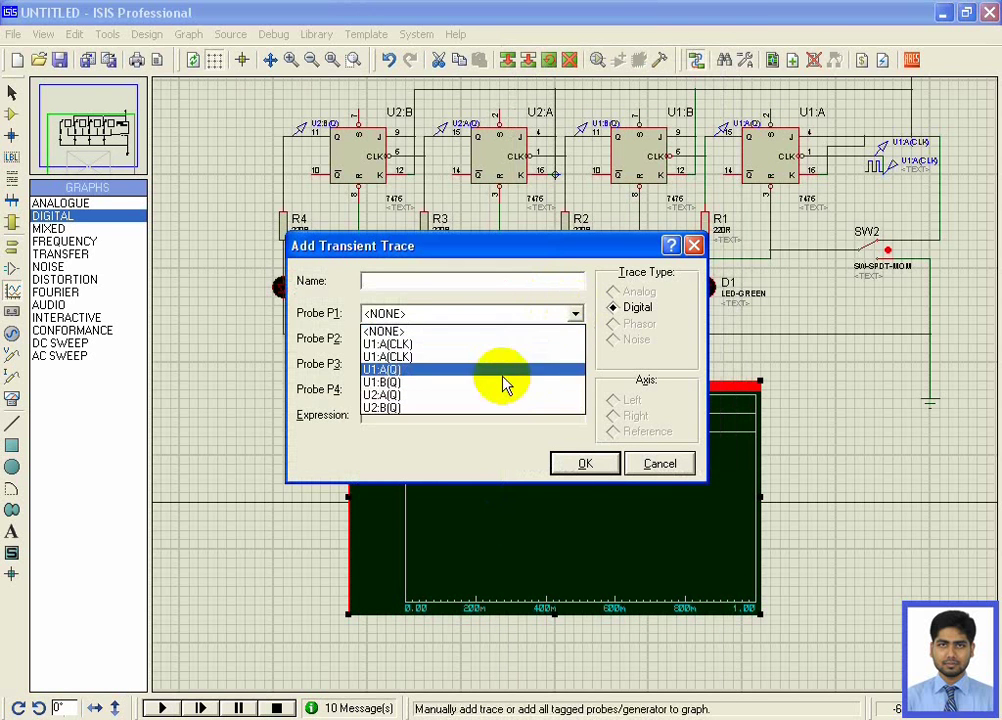
click(492, 382)
click(584, 466)
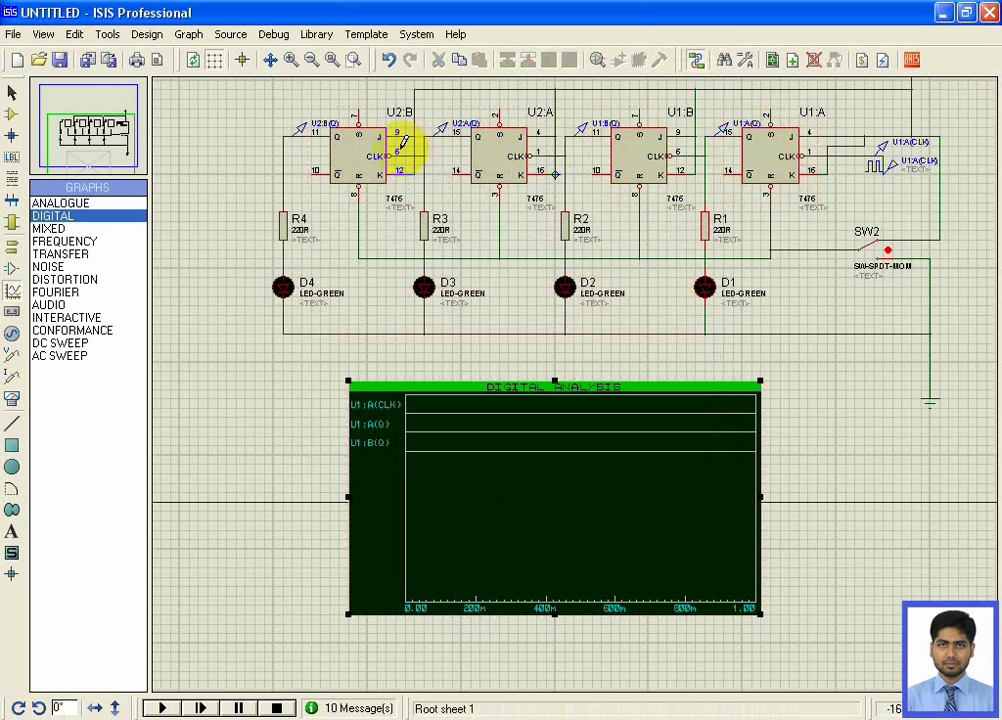
Add the U2:A(Q) and U2:B(Q) traces to the Digital Analysis graph
click(528, 465)
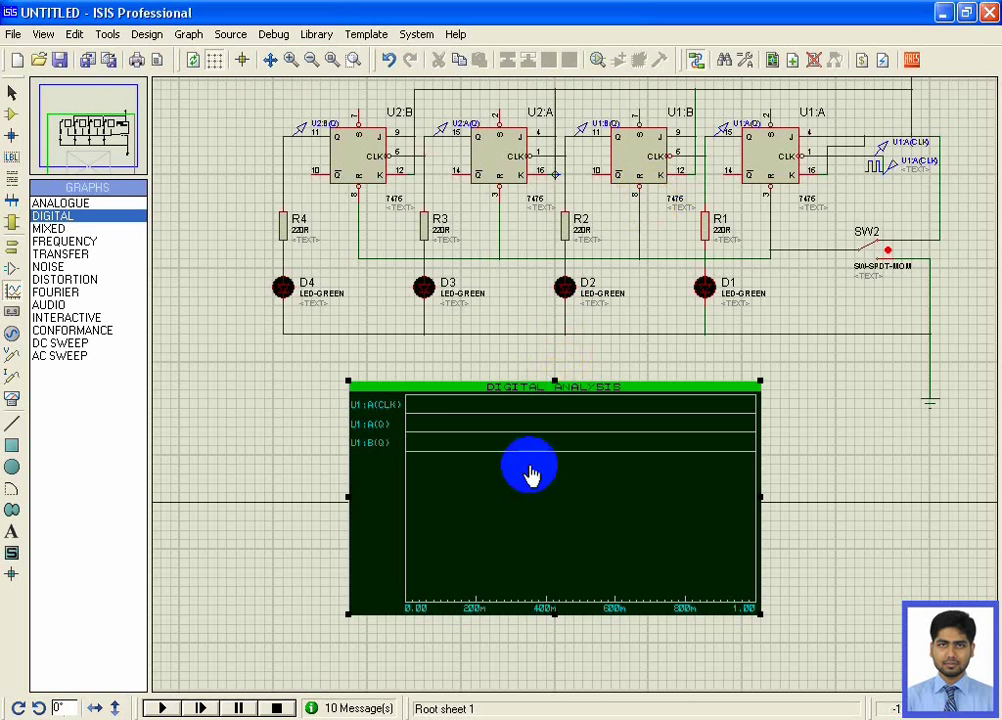
right_click(480, 500)
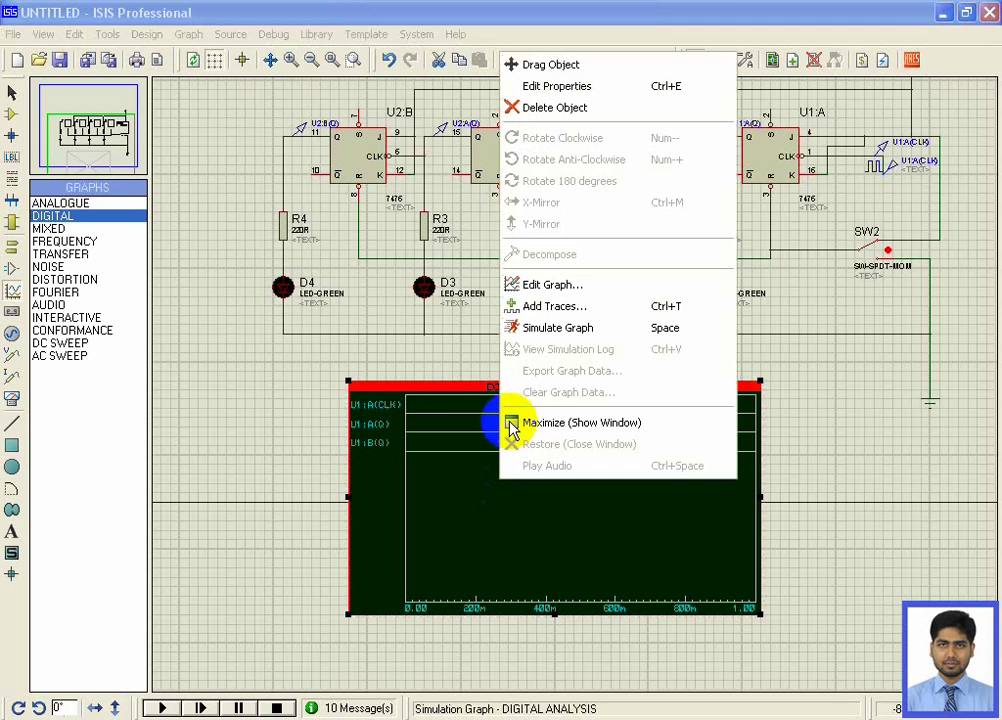
click(604, 308)
click(575, 314)
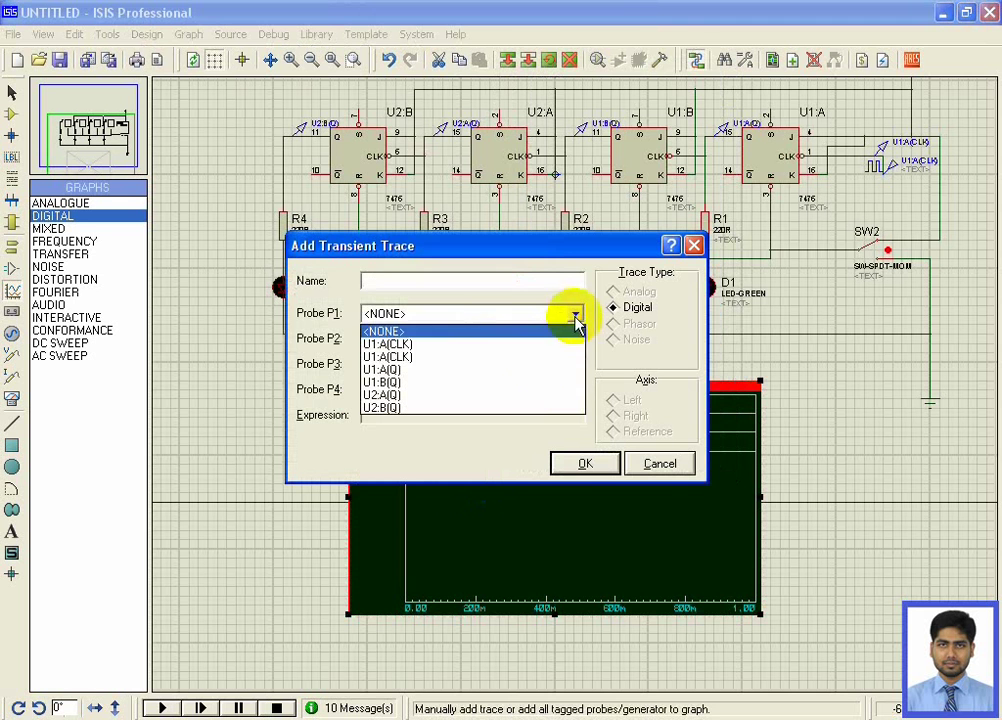
click(527, 396)
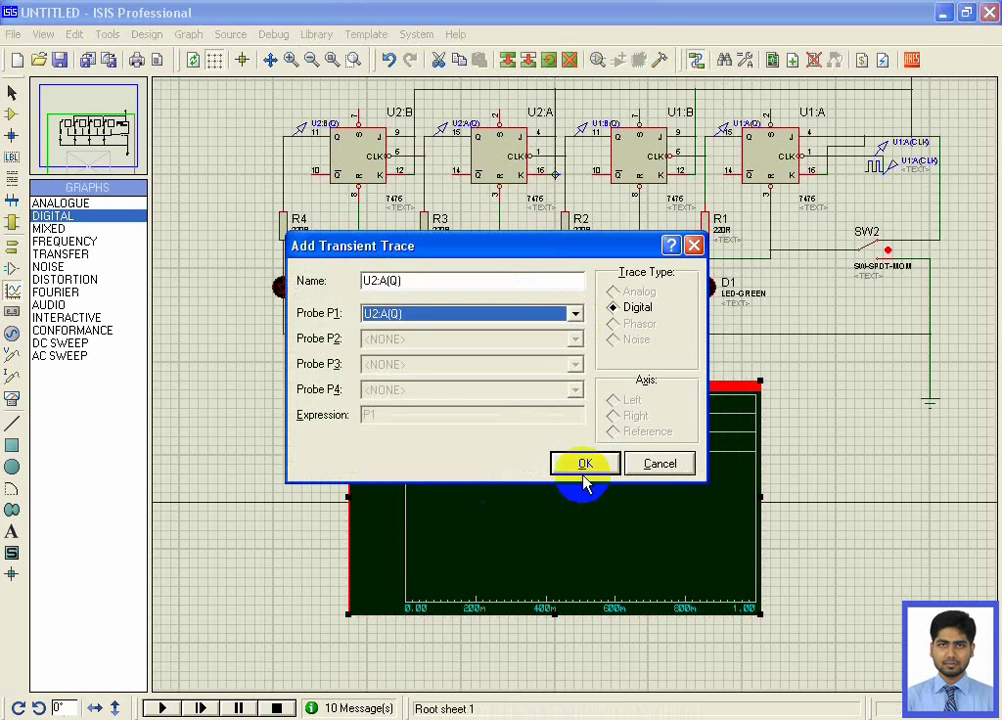
click(586, 463)
right_click(485, 505)
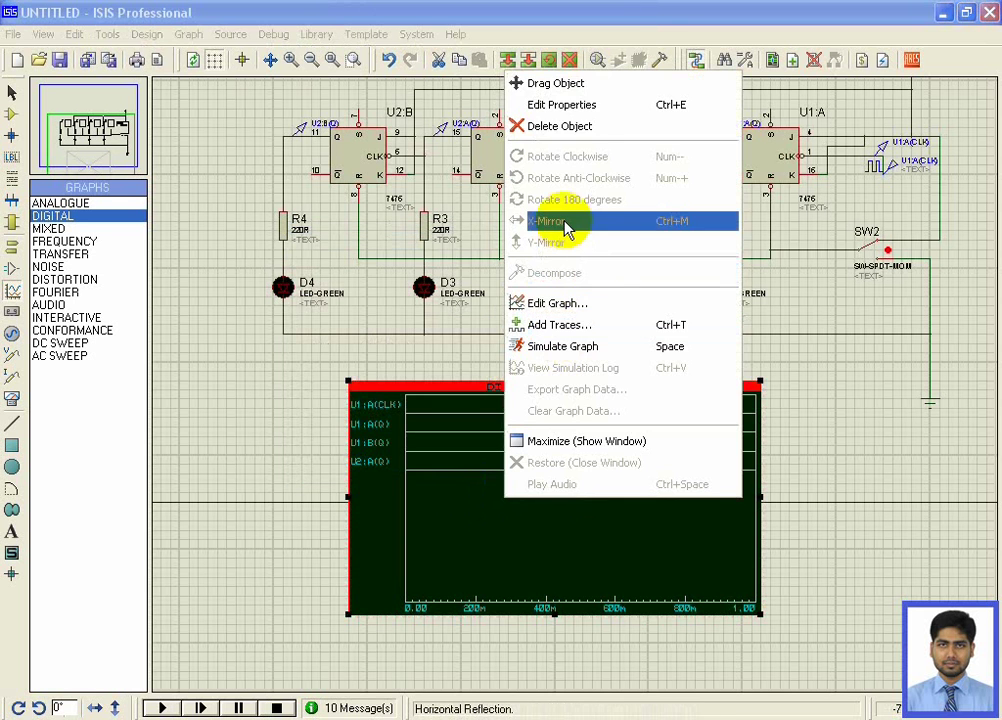
click(570, 326)
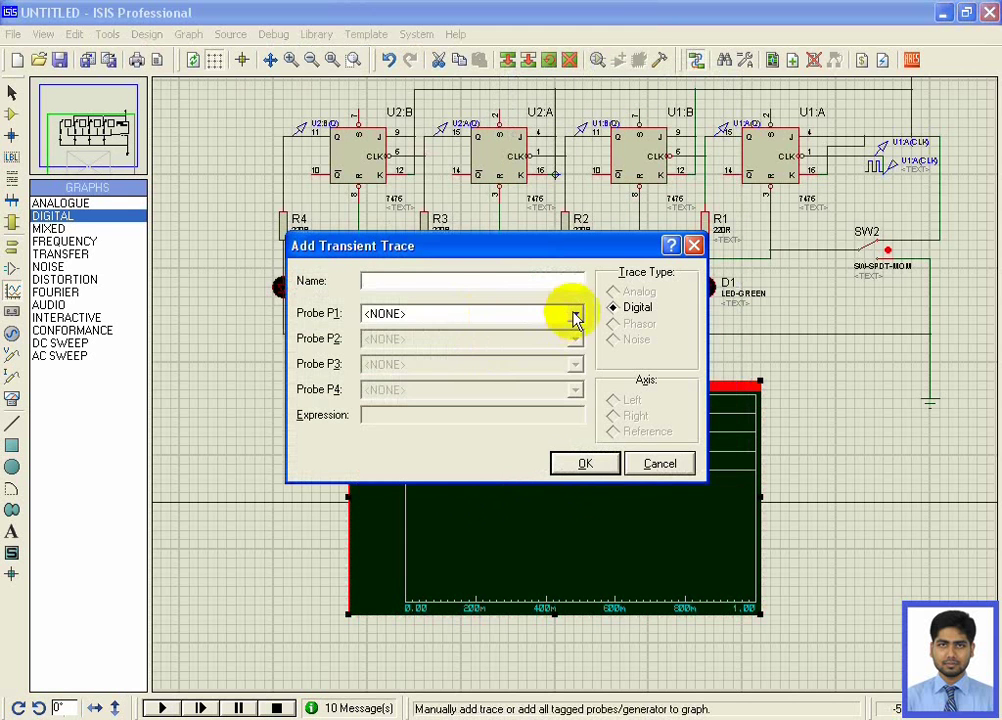
click(576, 316)
click(491, 408)
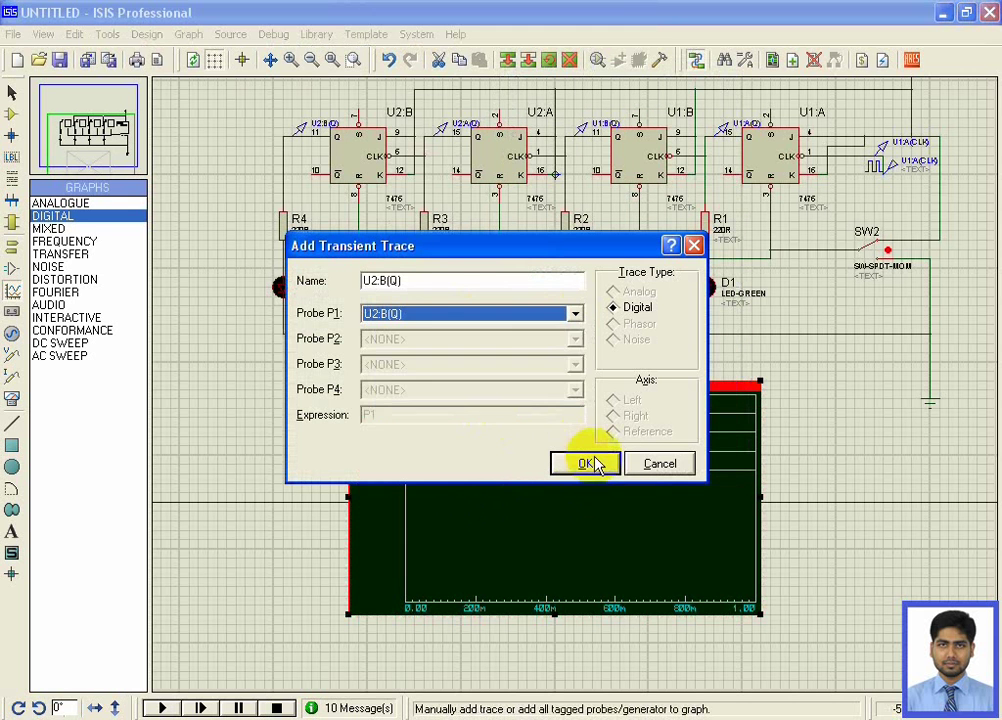
click(590, 465)
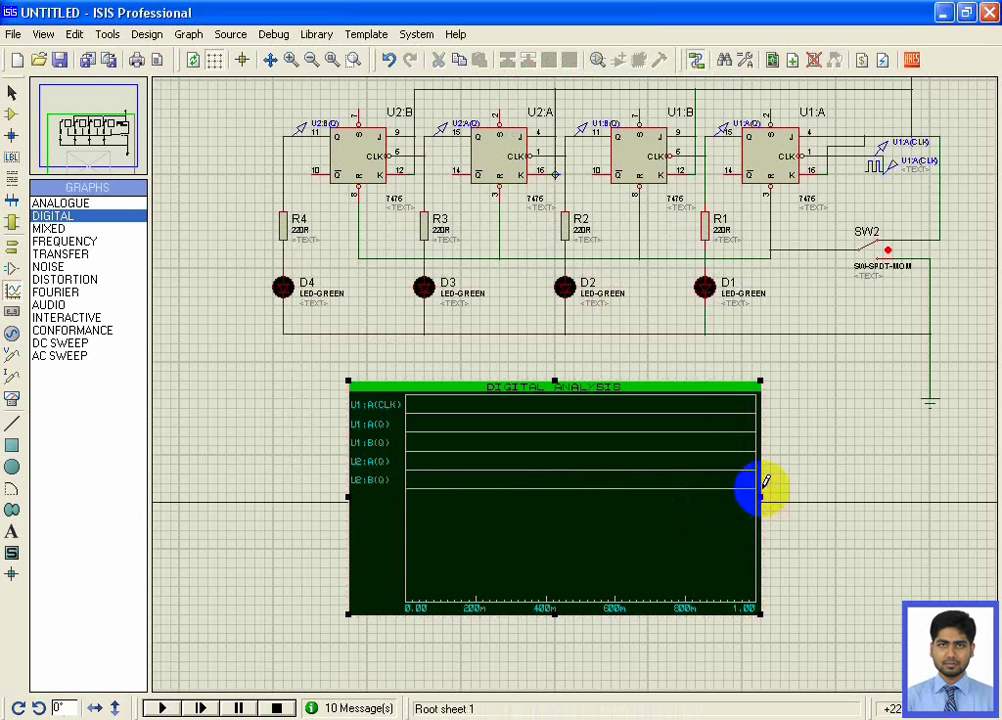
Shrink the Digital Analysis graph by dragging its bottom and right edges inward
click(403, 447)
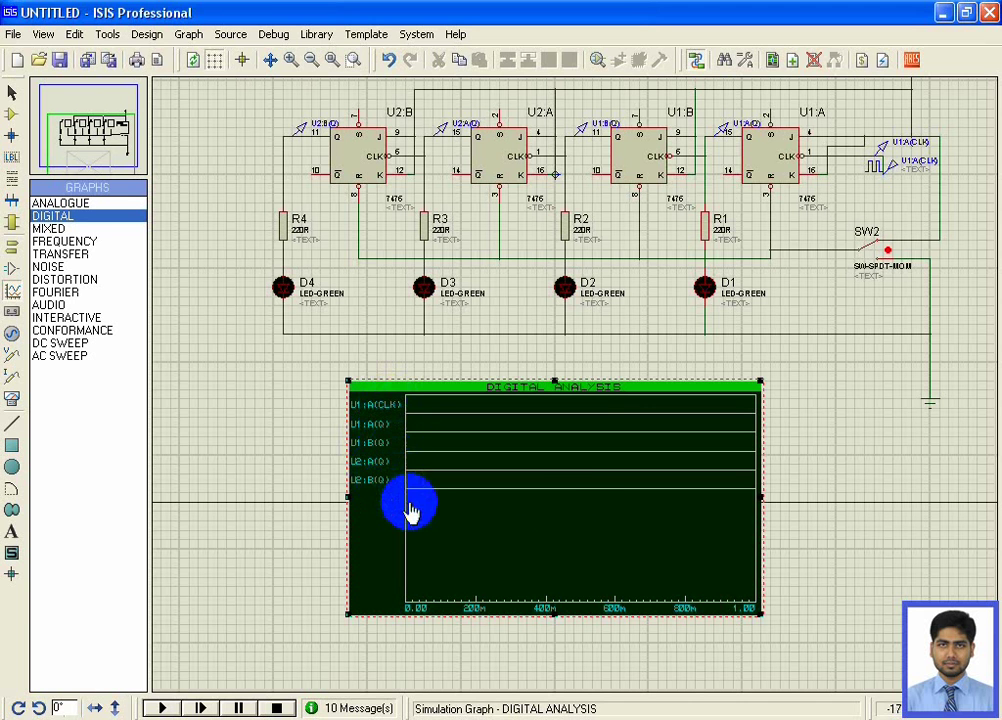
click(597, 640)
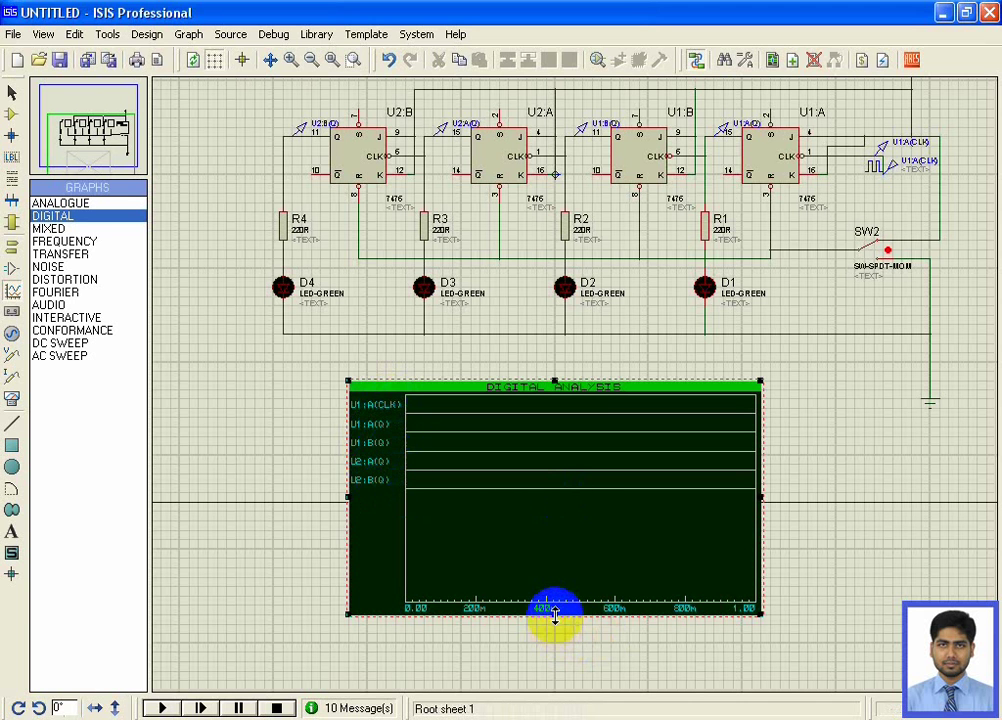
drag(555, 612, 548, 538)
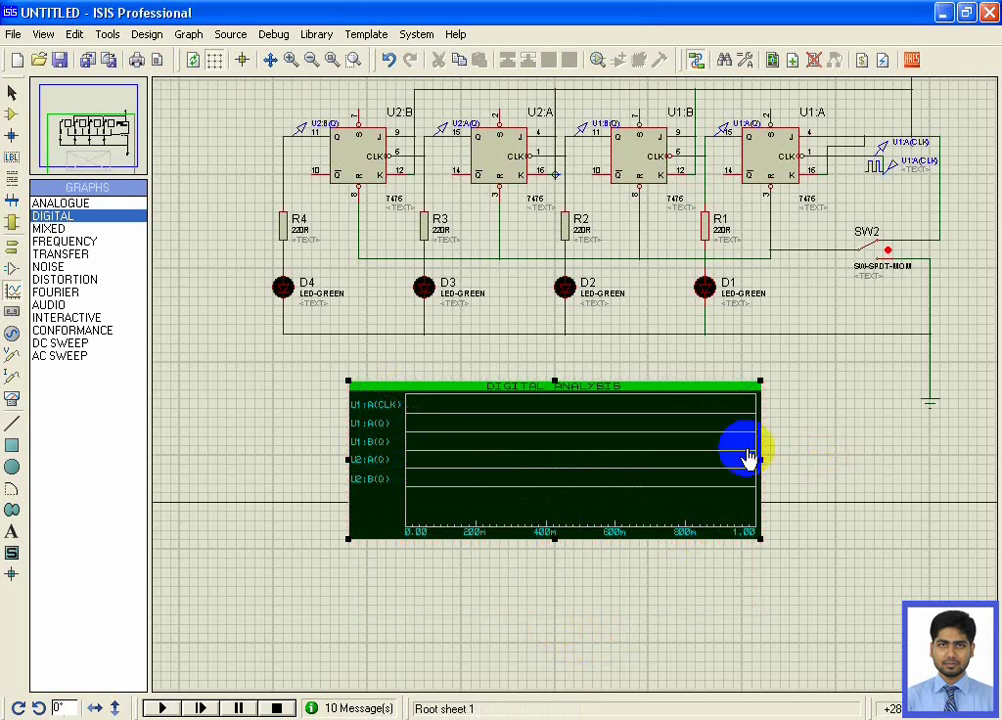
mouse_move(762, 462)
mouse_down()
mouse_move(767, 474)
mouse_move(752, 478)
mouse_up()
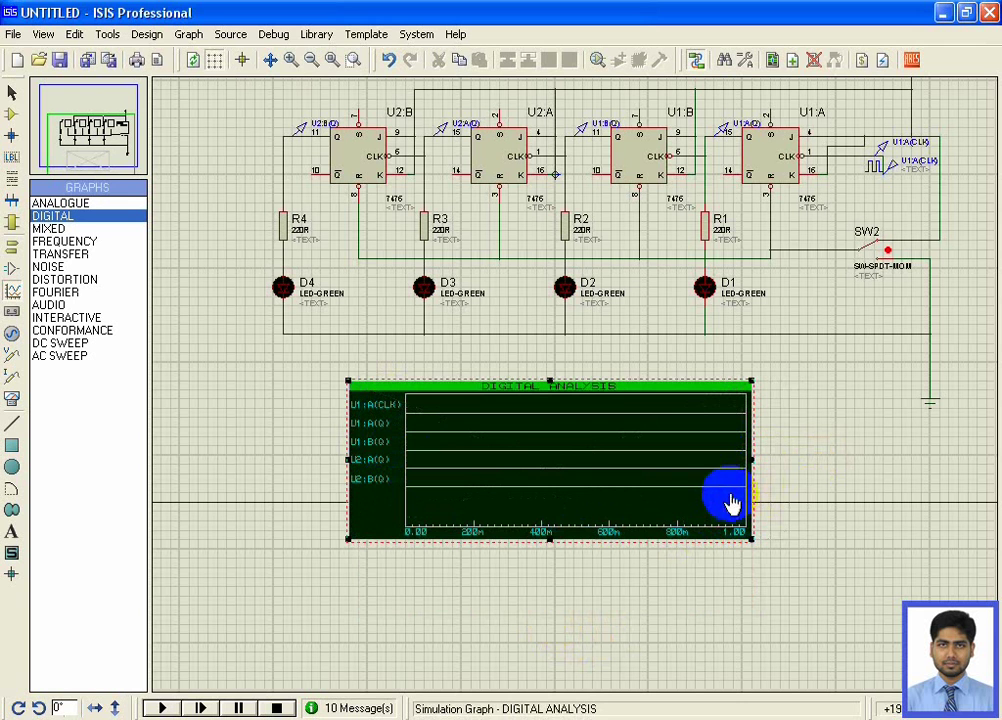
click(545, 365)
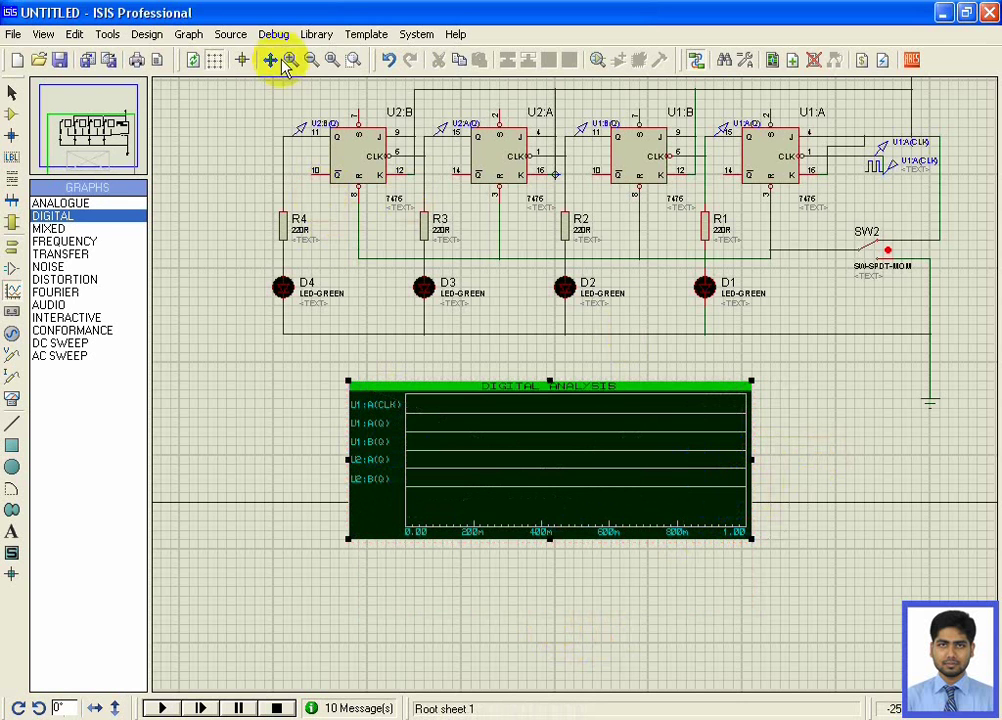
click(585, 425)
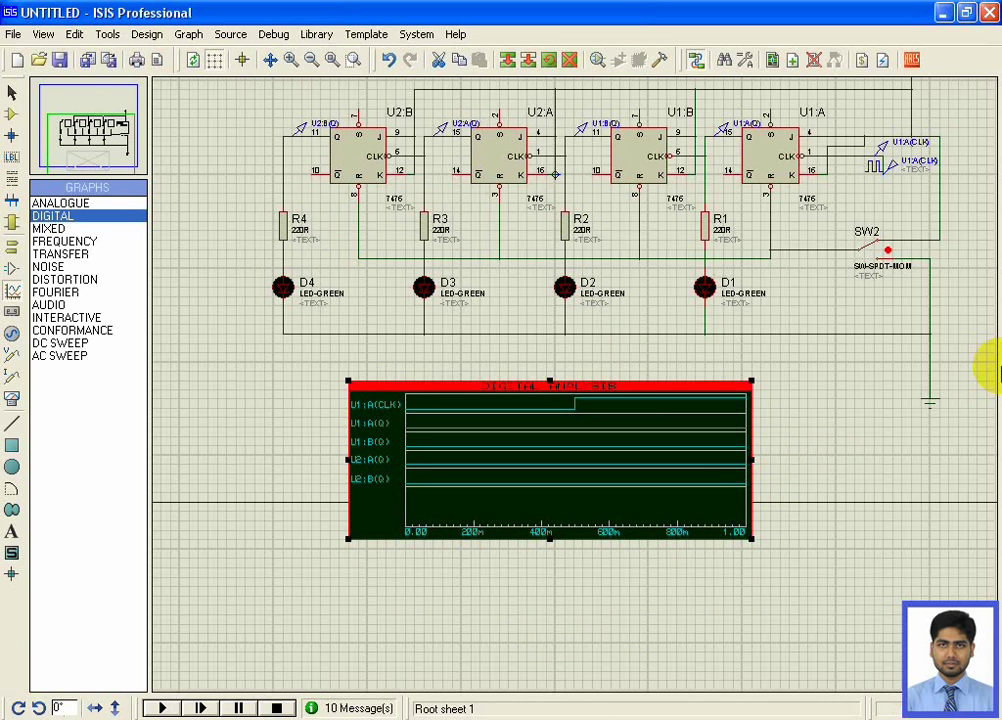
mouse_move(689, 516)
mouse_down()
mouse_move(640, 497)
mouse_move(640, 510)
mouse_move(560, 470)
mouse_move(548, 476)
mouse_up()
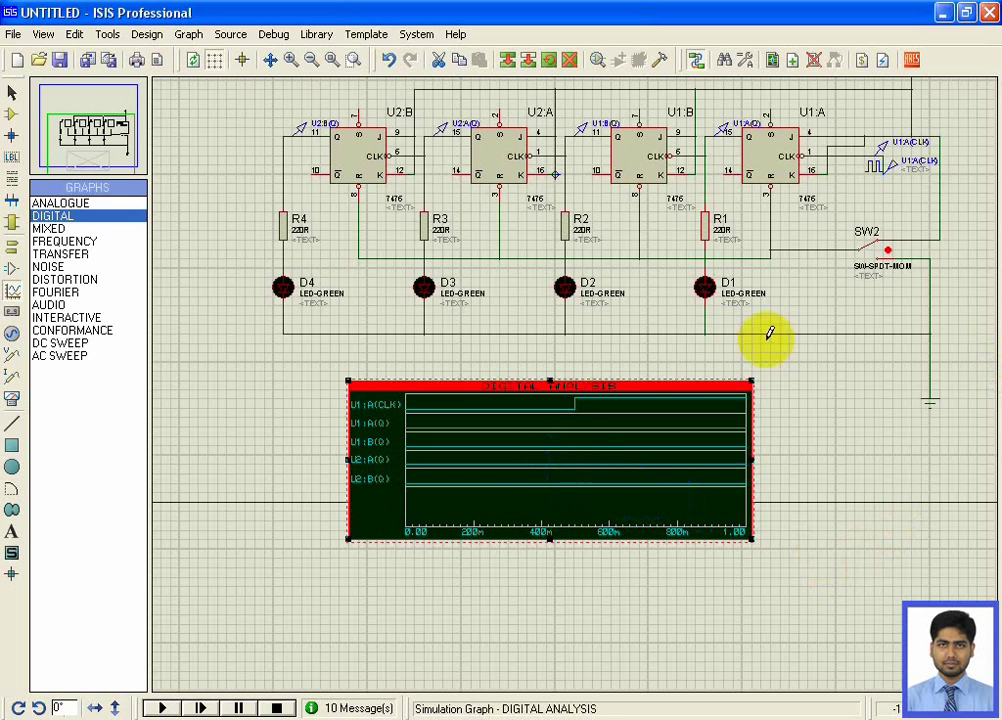
double_click(914, 170)
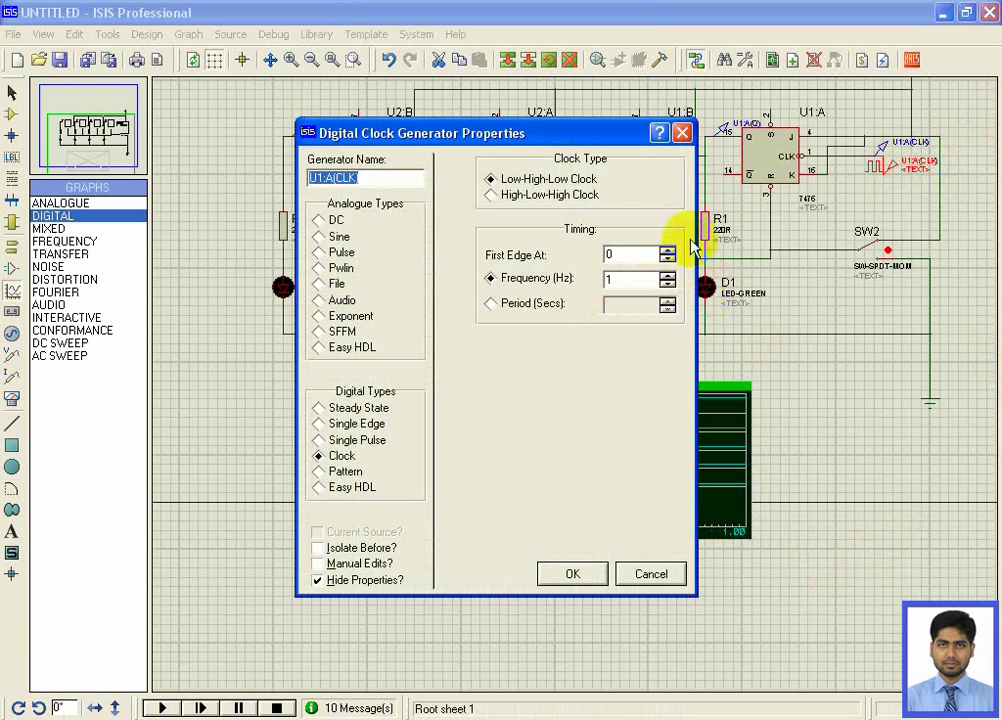
click(685, 140)
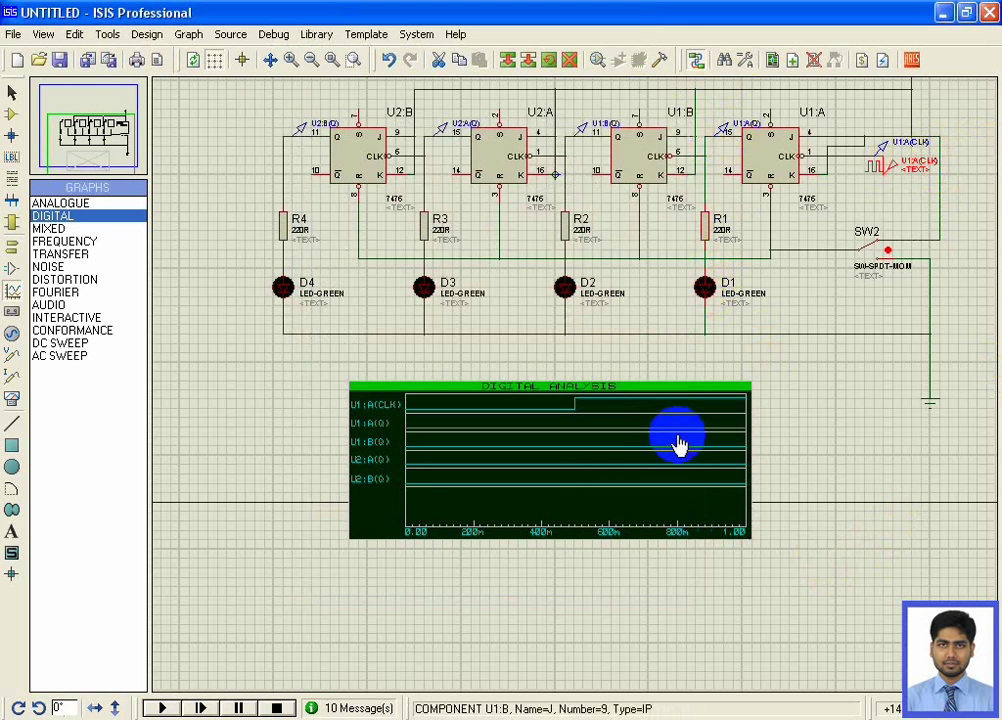
drag(615, 533, 743, 553)
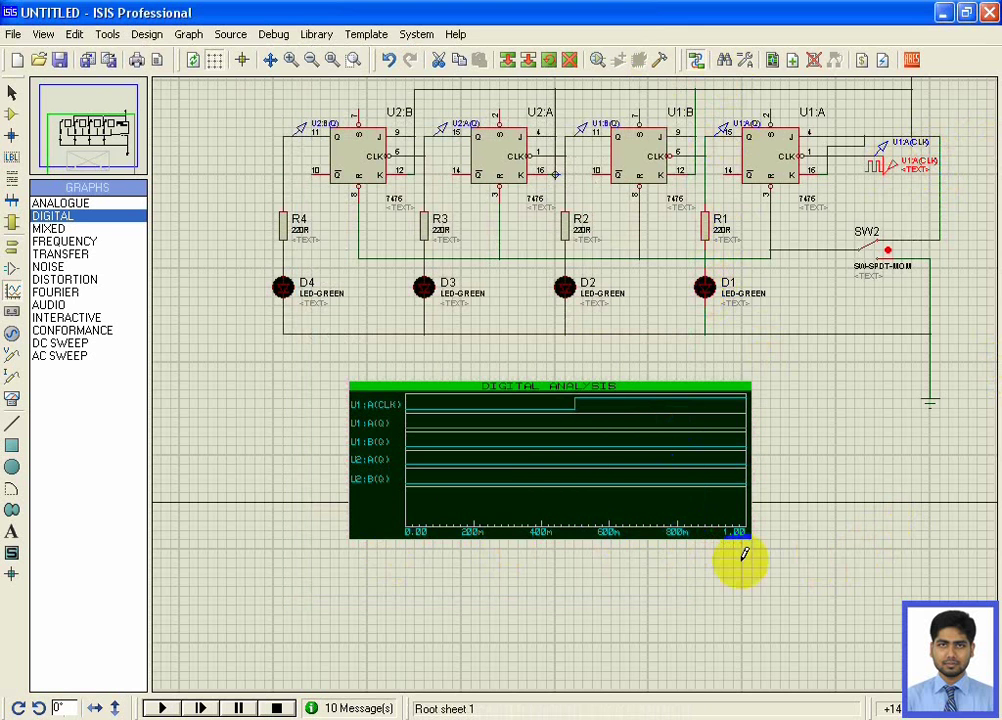
click(744, 538)
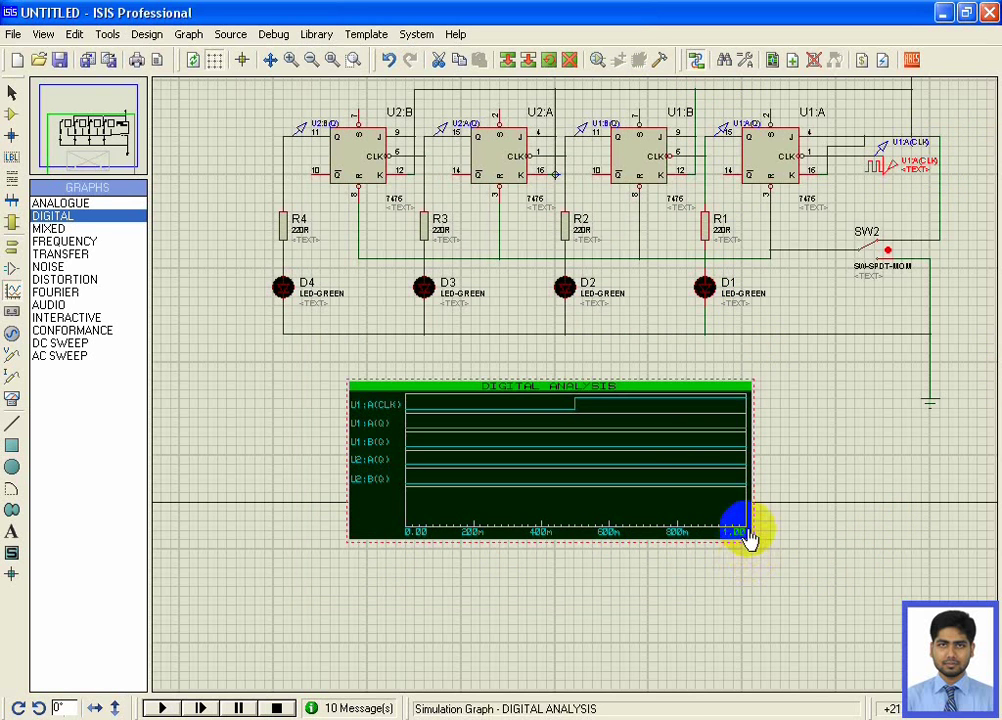
click(435, 288)
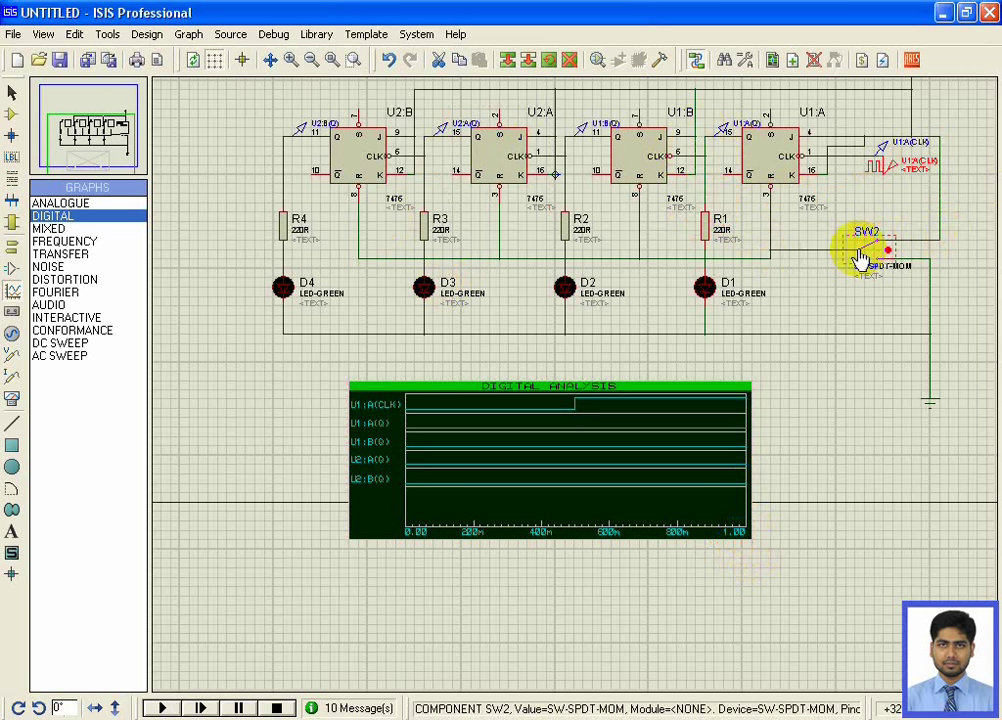
Set the Digital Analysis graph's stop time to 16 seconds
double_click(539, 463)
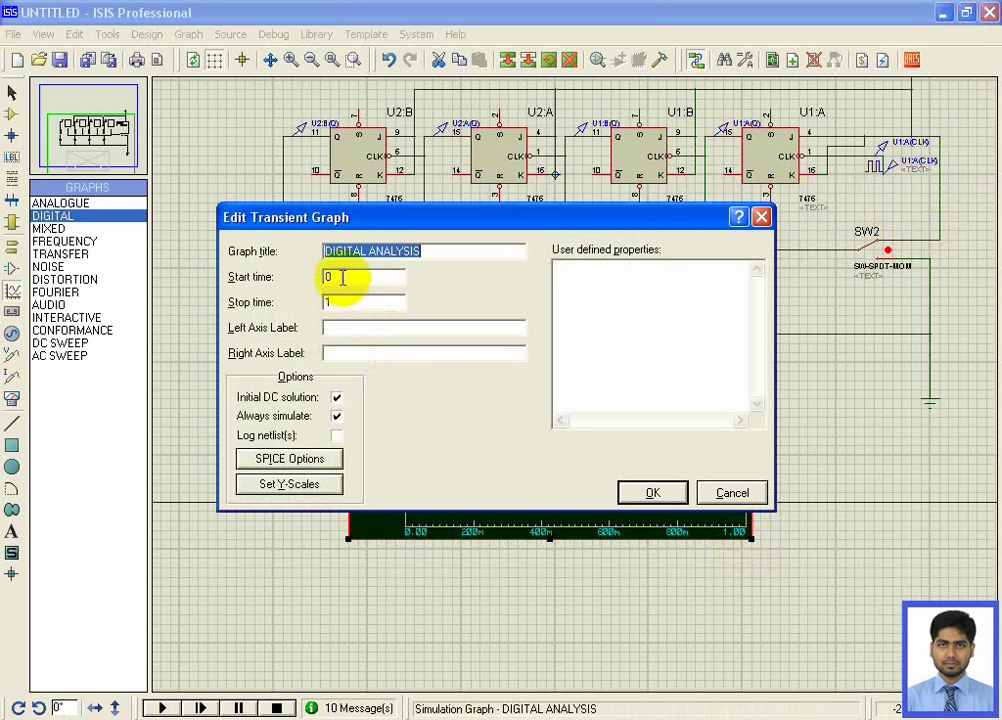
click(342, 278)
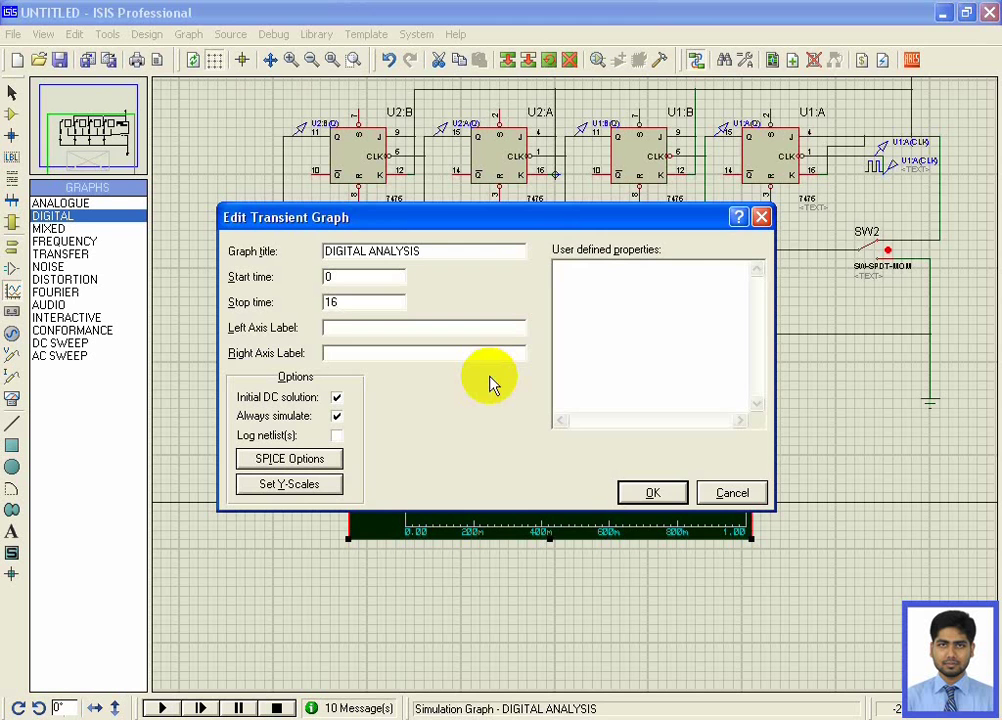
click(644, 492)
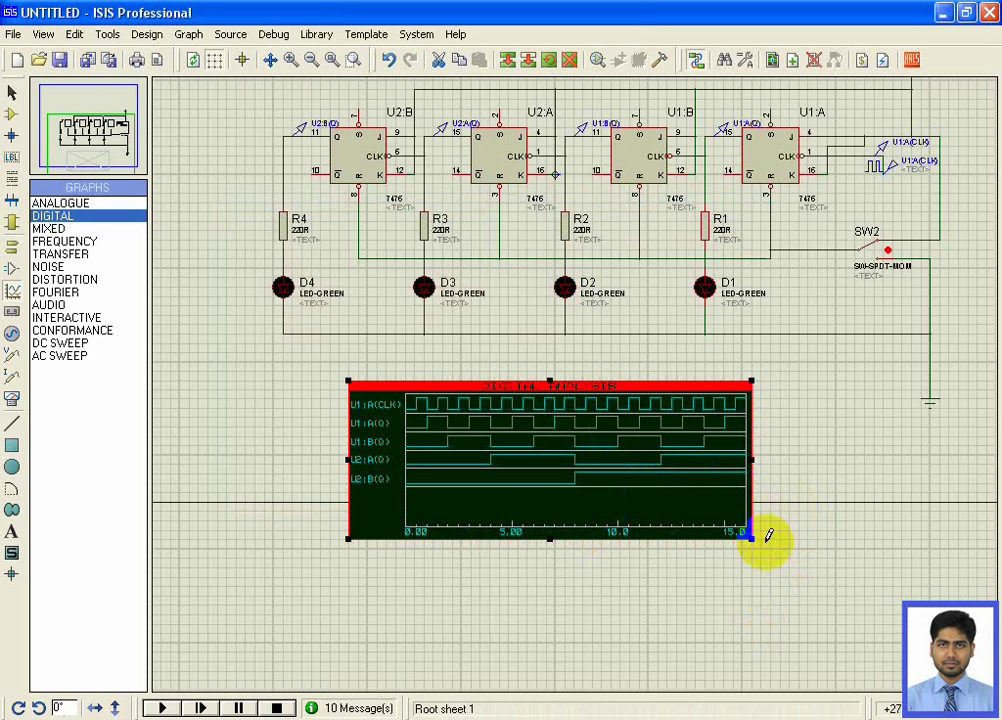
click(436, 425)
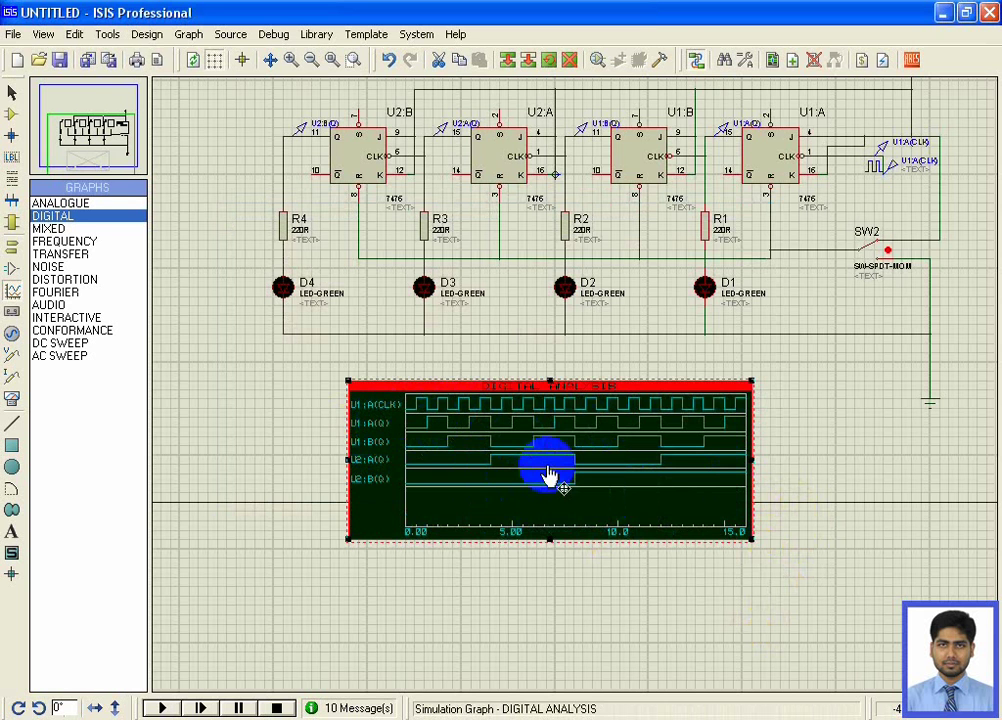
Drag the Digital Analysis graph's right edge left to narrow it under the LEDs
scroll(550, 474, up, 1)
click(515, 375)
click(480, 295)
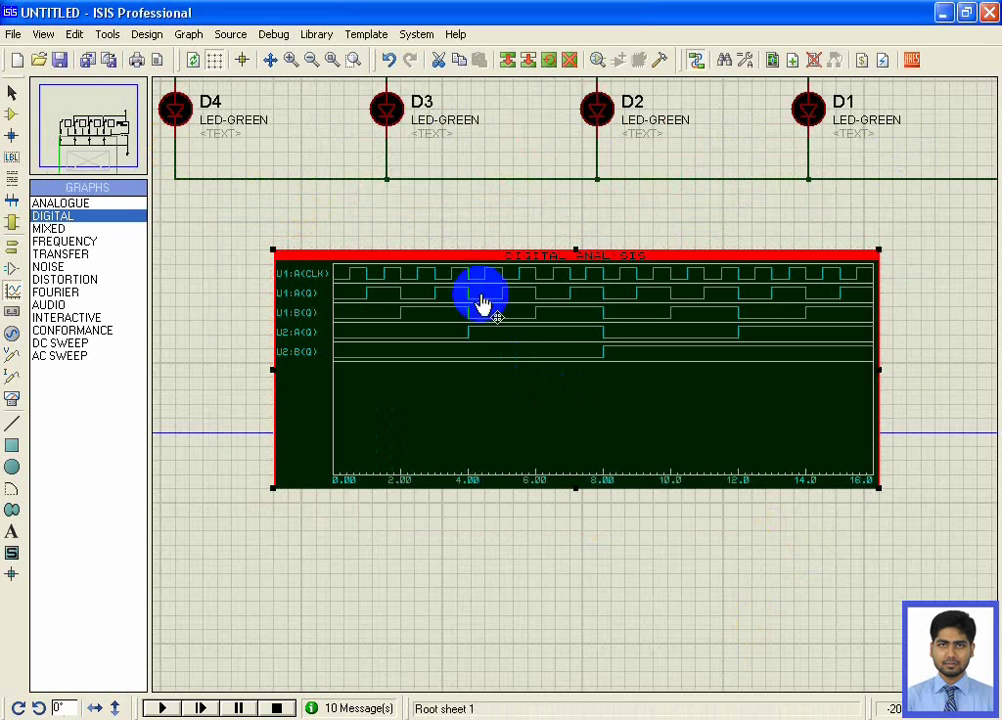
click(290, 60)
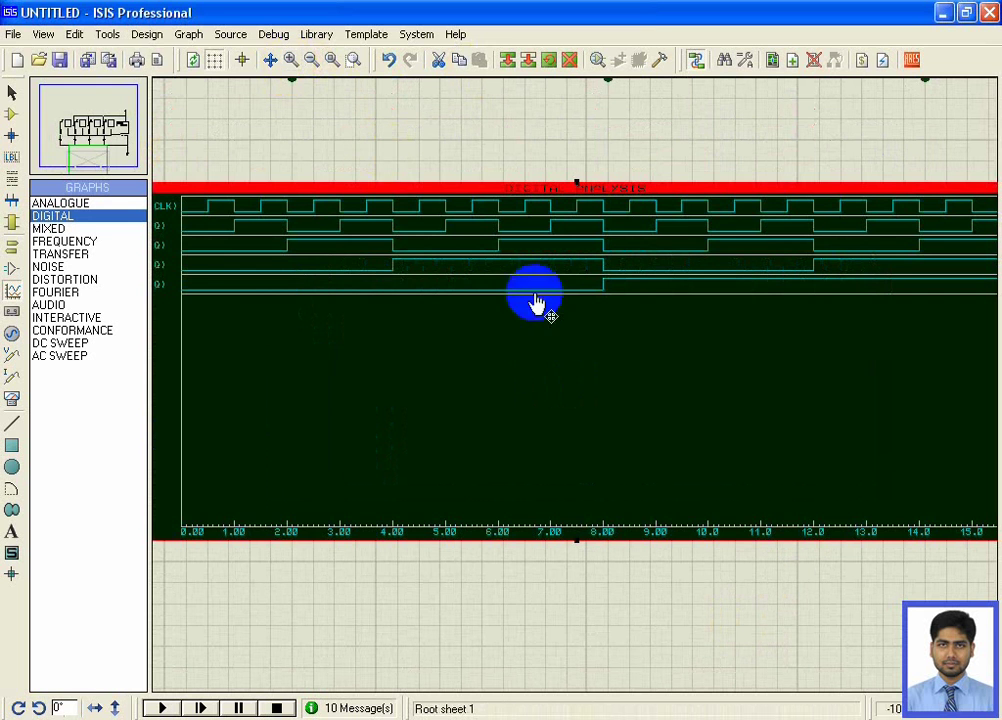
key(F7)
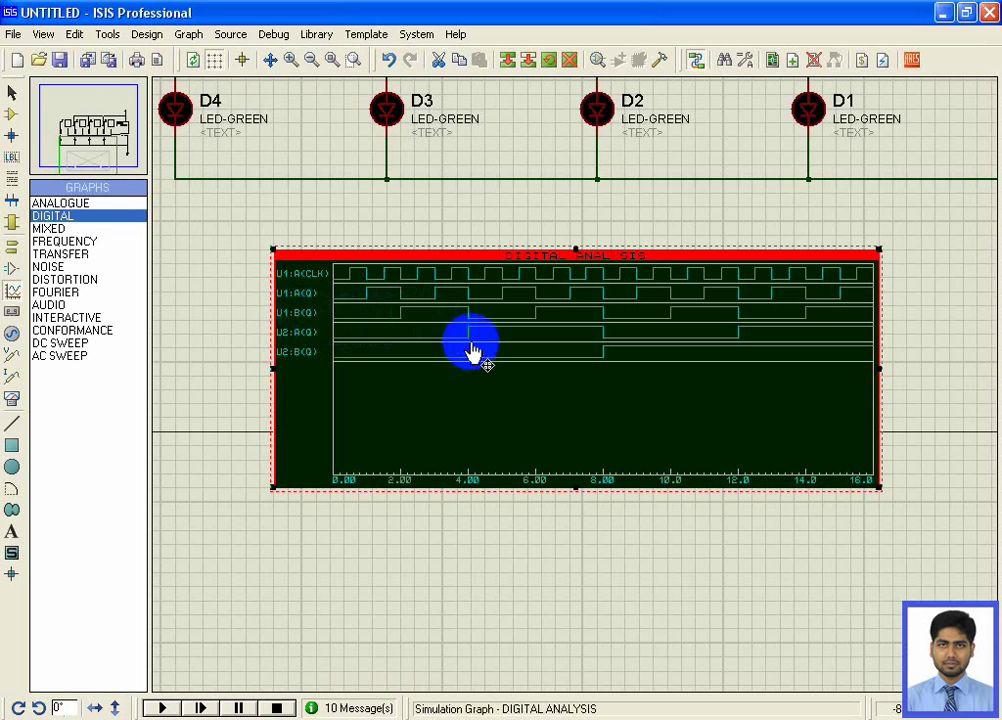
click(893, 369)
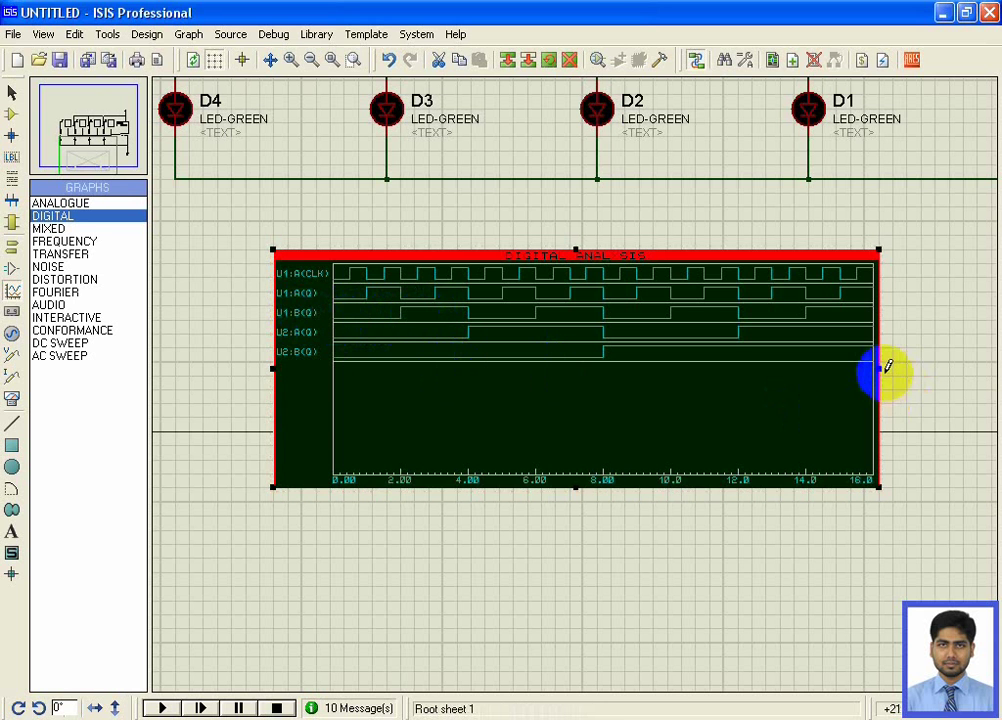
click(878, 372)
drag(867, 372, 707, 358)
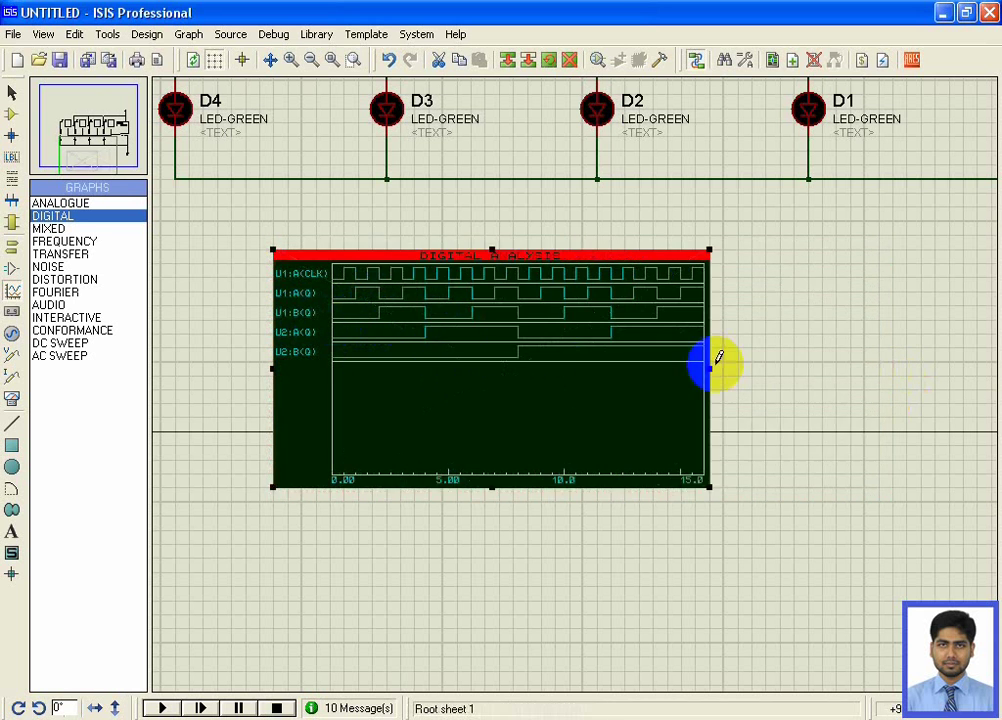
click(575, 340)
click(384, 314)
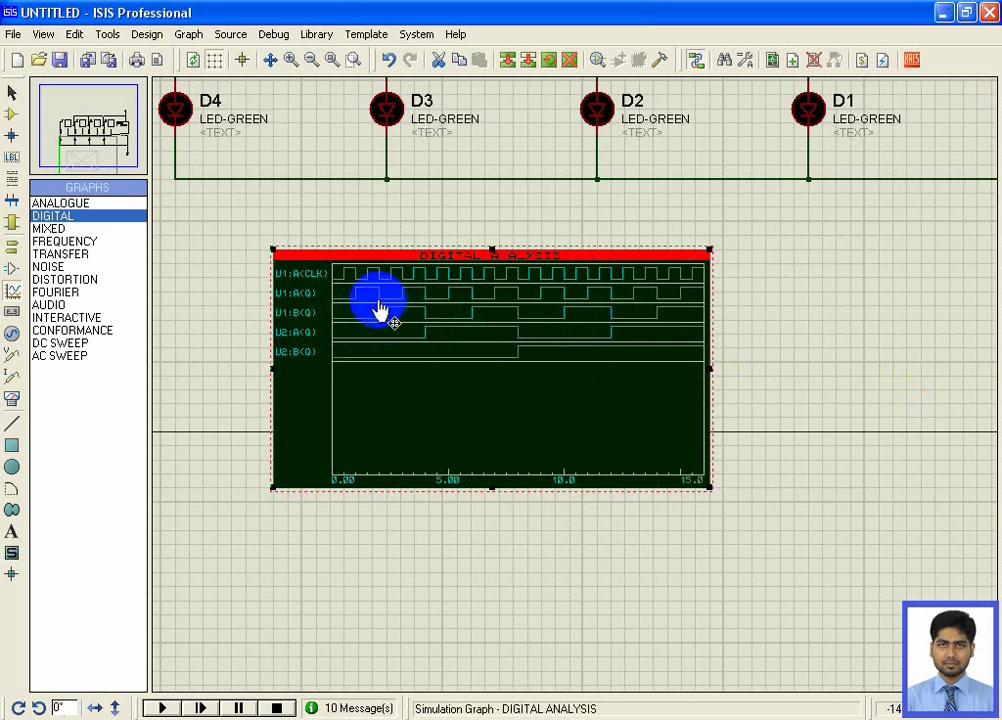
click(358, 285)
click(366, 279)
scroll(664, 179, down, 2)
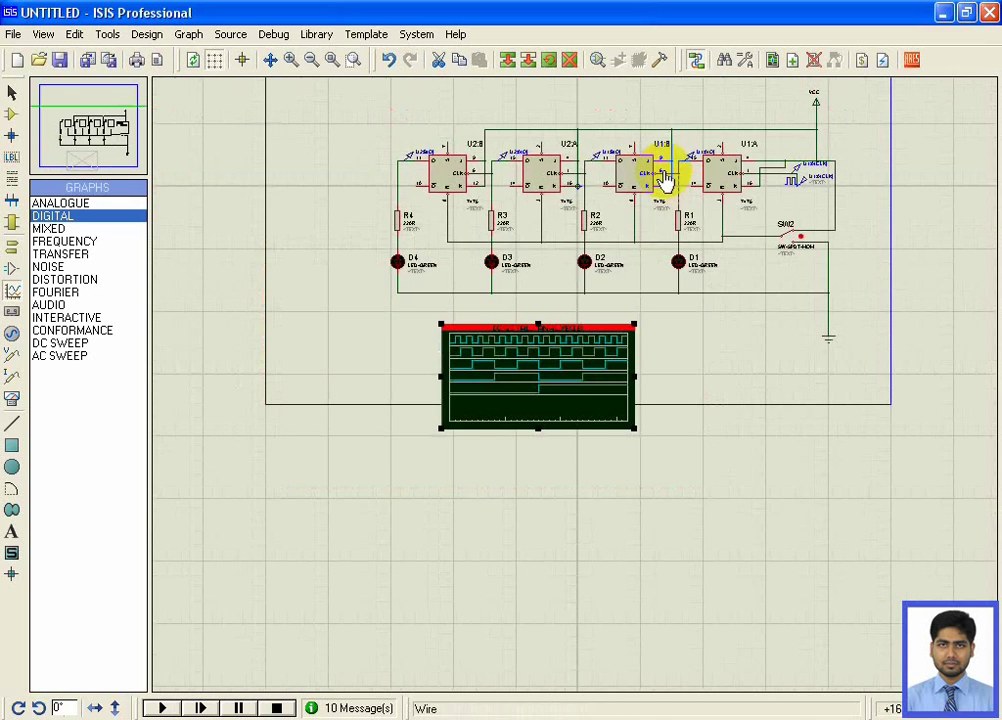
scroll(510, 438, up, 2)
scroll(530, 334, up, 1)
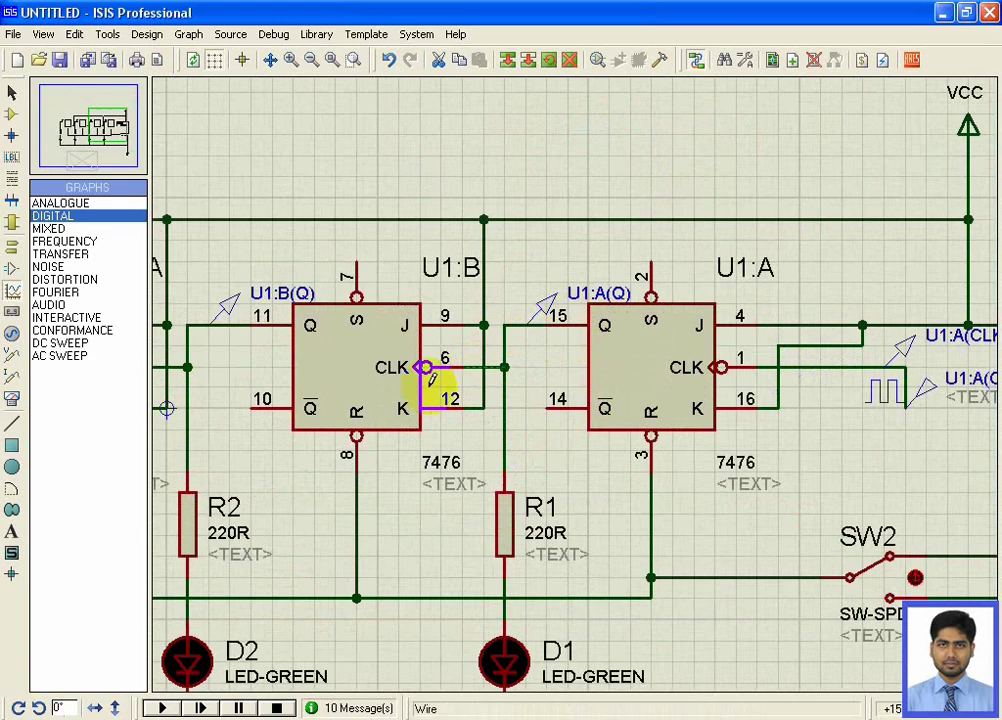
scroll(300, 500, down, 3)
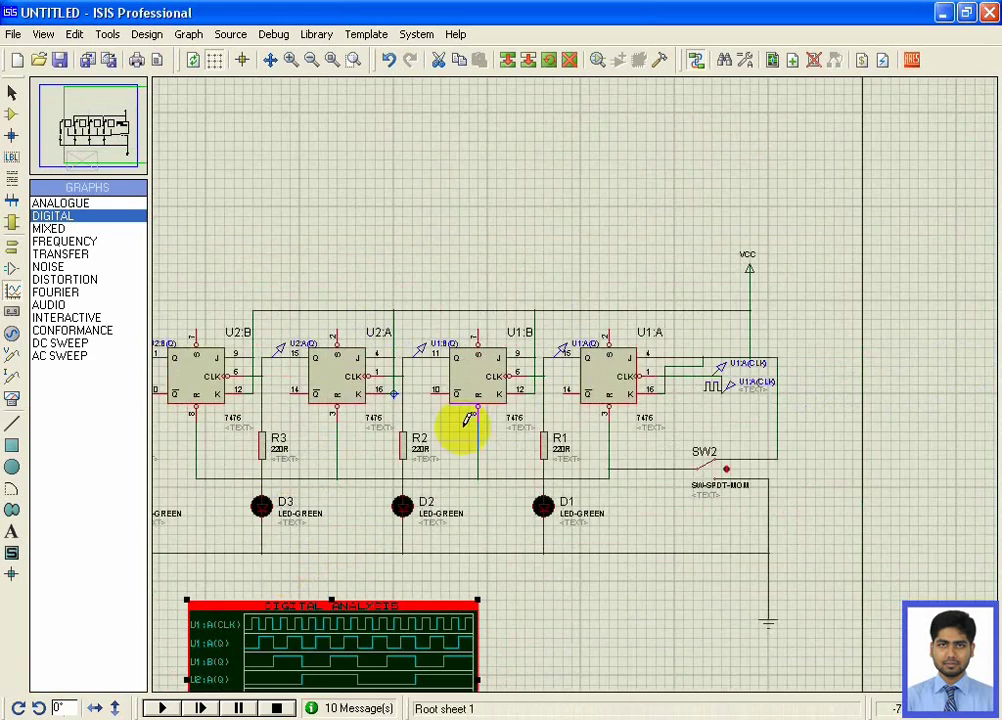
scroll(582, 382, up, 2)
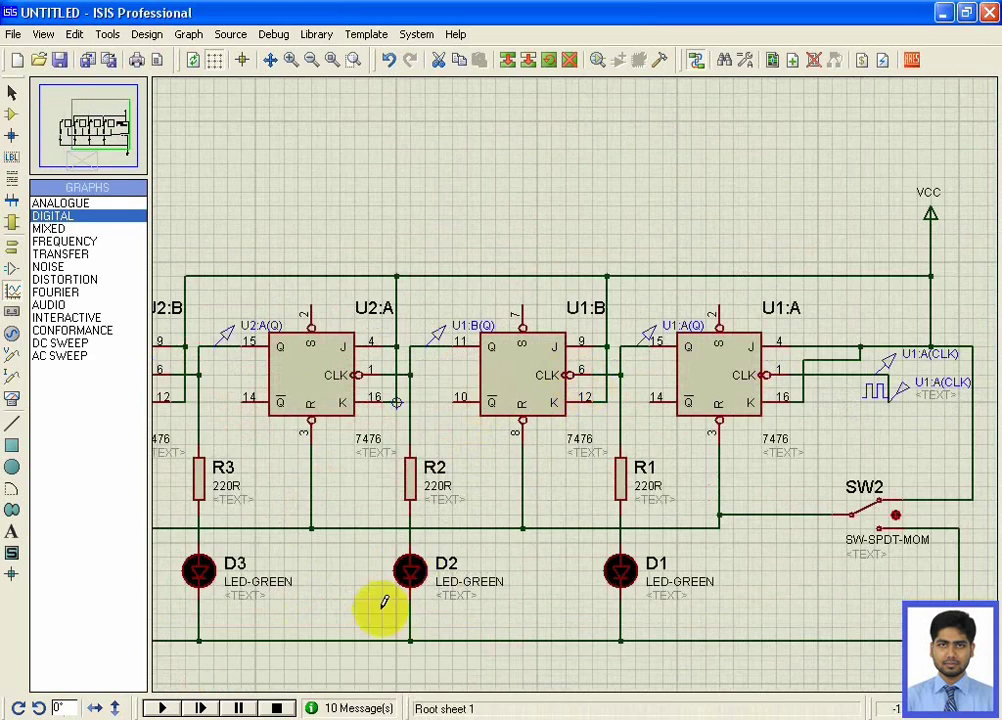
scroll(385, 604, down, 1)
scroll(577, 387, up, 1)
scroll(577, 387, up, 1)
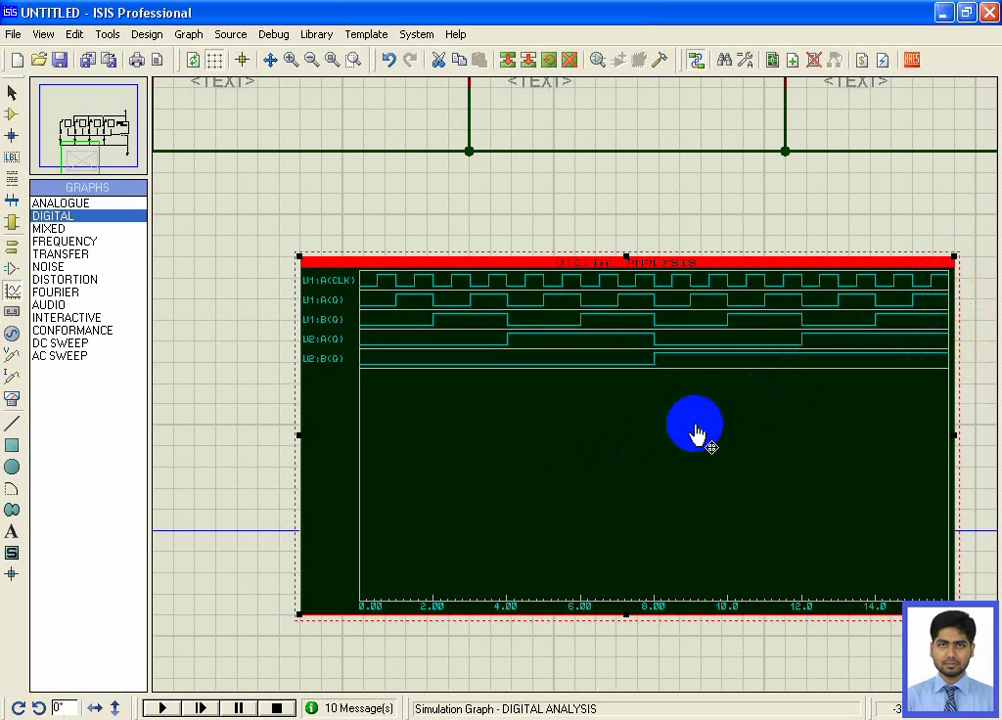
Set the U1:A(CLK) clock generator's Frequency (Hz) to 20
scroll(697, 418, down, 1)
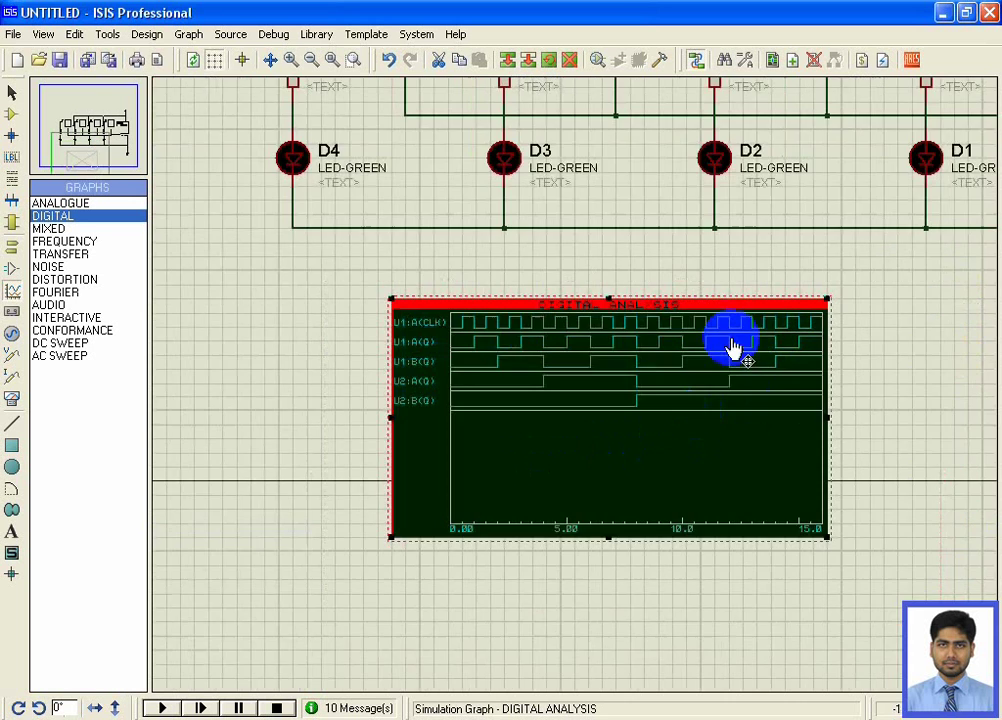
scroll(576, 398, down, 1)
scroll(576, 398, up, 2)
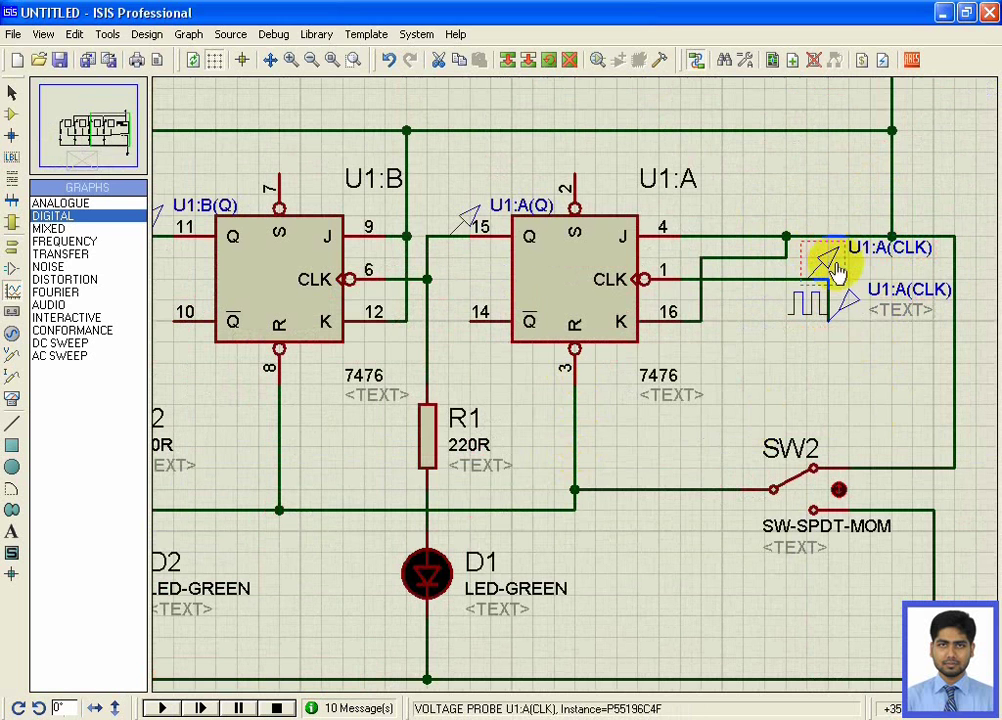
double_click(810, 308)
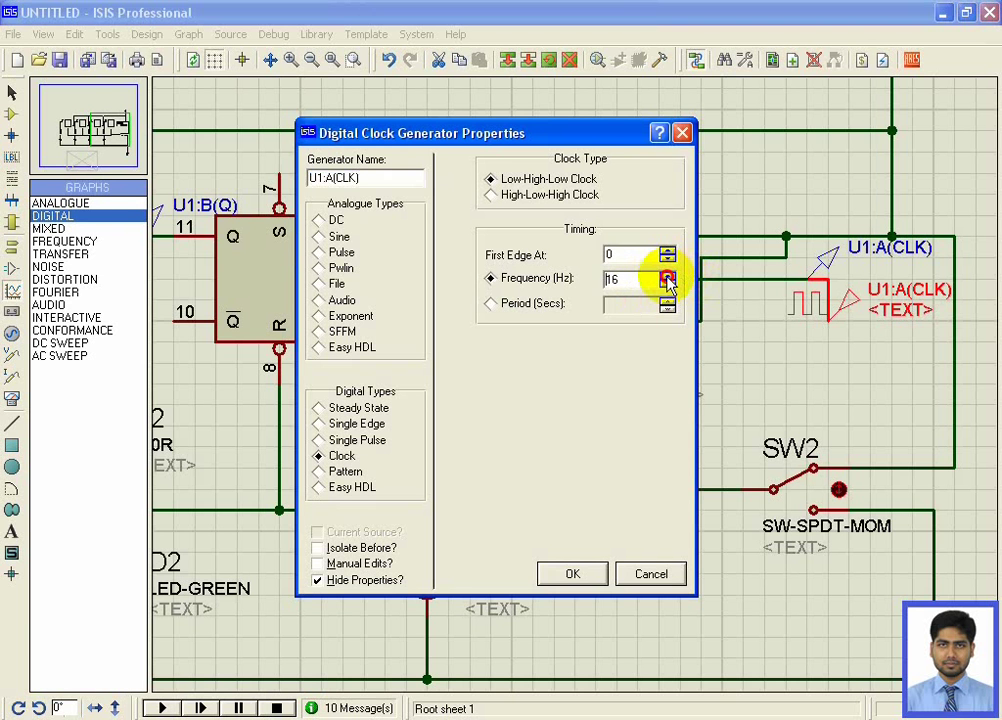
click(667, 280)
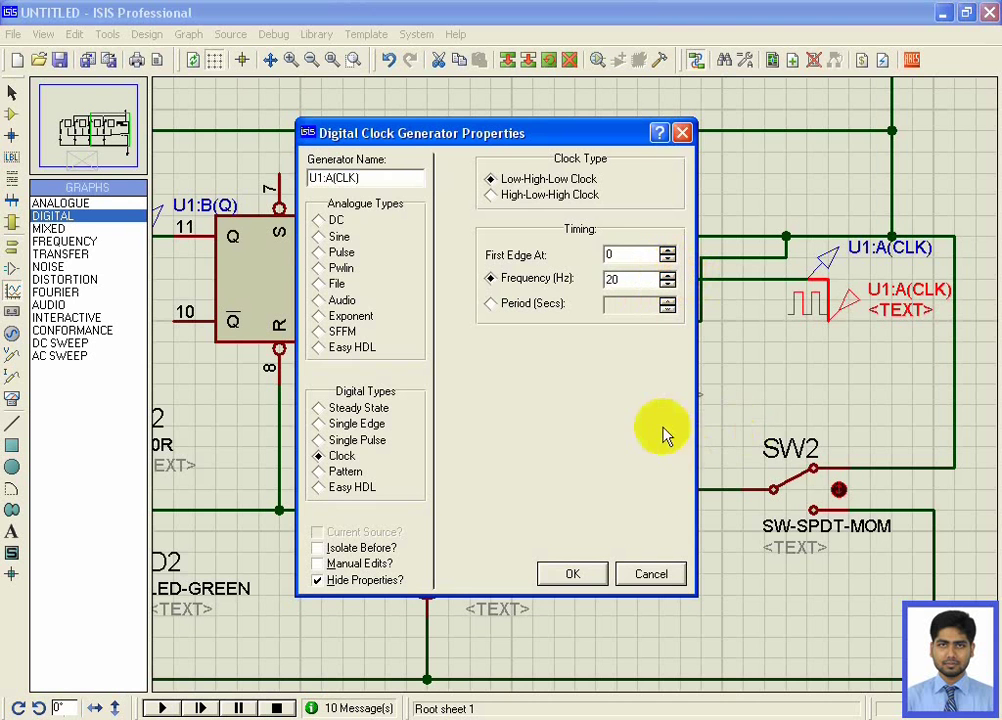
click(590, 583)
scroll(528, 592, down, 3)
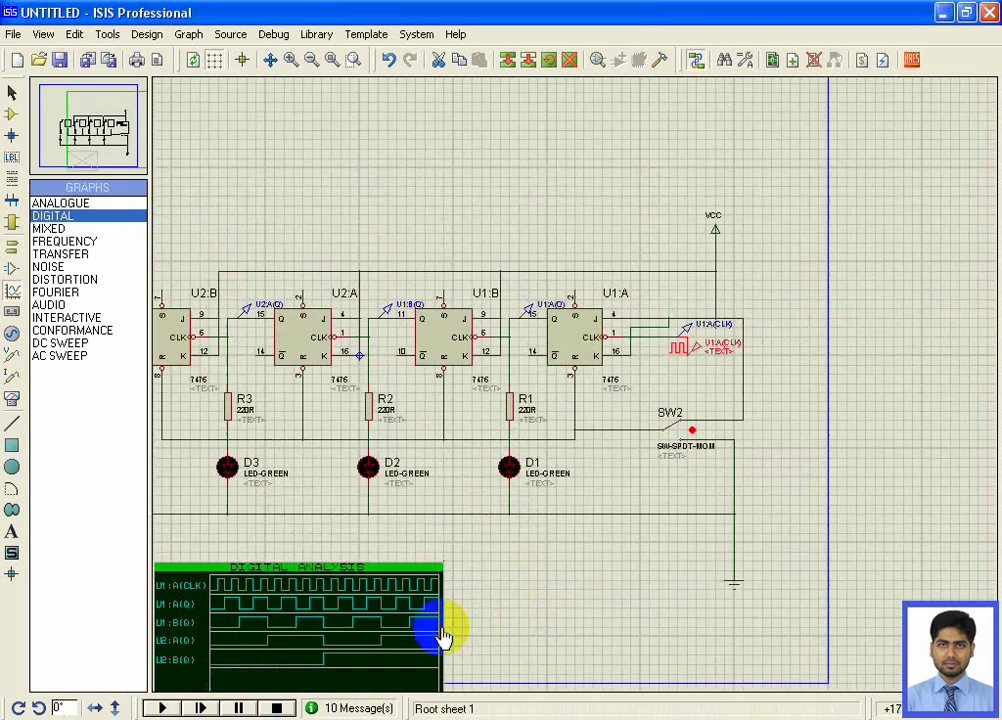
Re-simulate the Digital Analysis graph at 20 Hz, then open its Edit Transient Graph settings
scroll(483, 396, up, 3)
scroll(445, 412, down, 1)
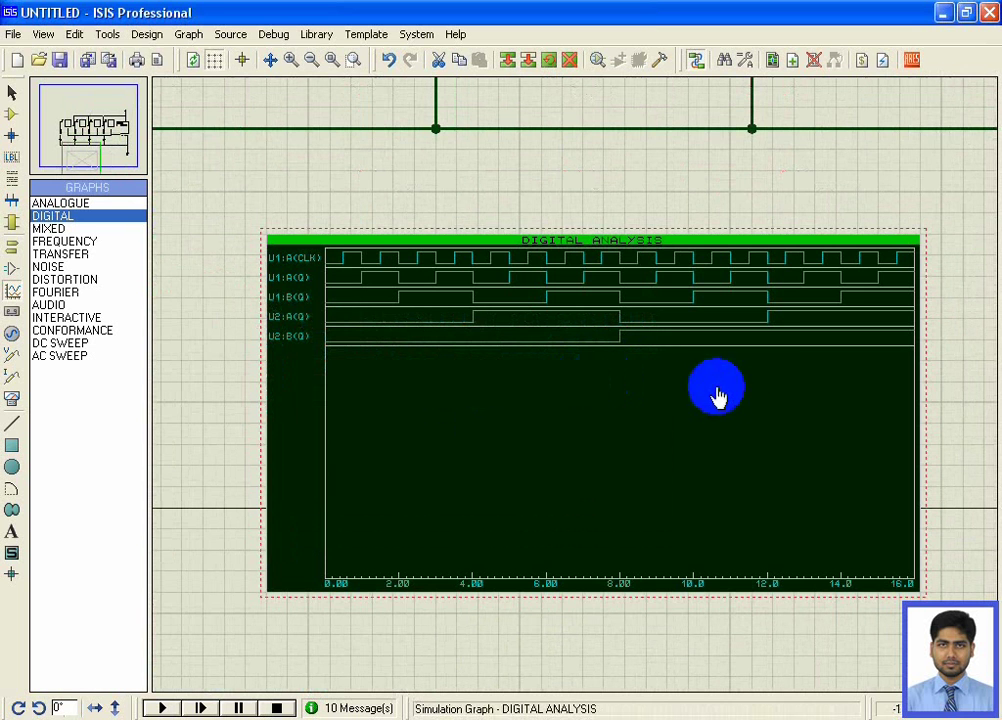
key(space)
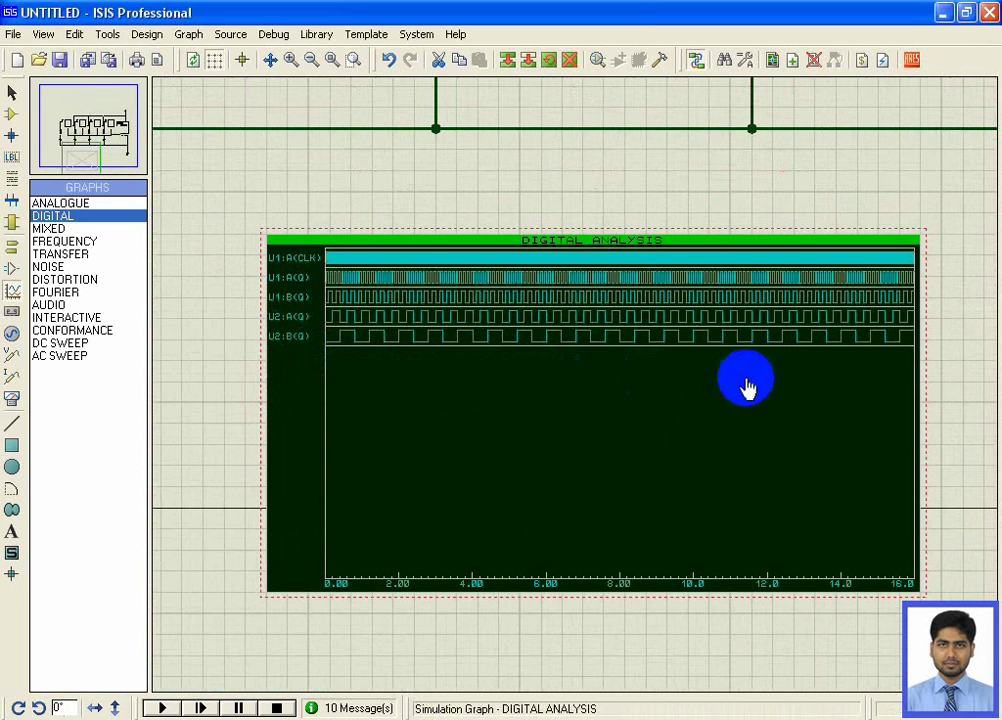
scroll(588, 403, up, 1)
scroll(582, 396, down, 1)
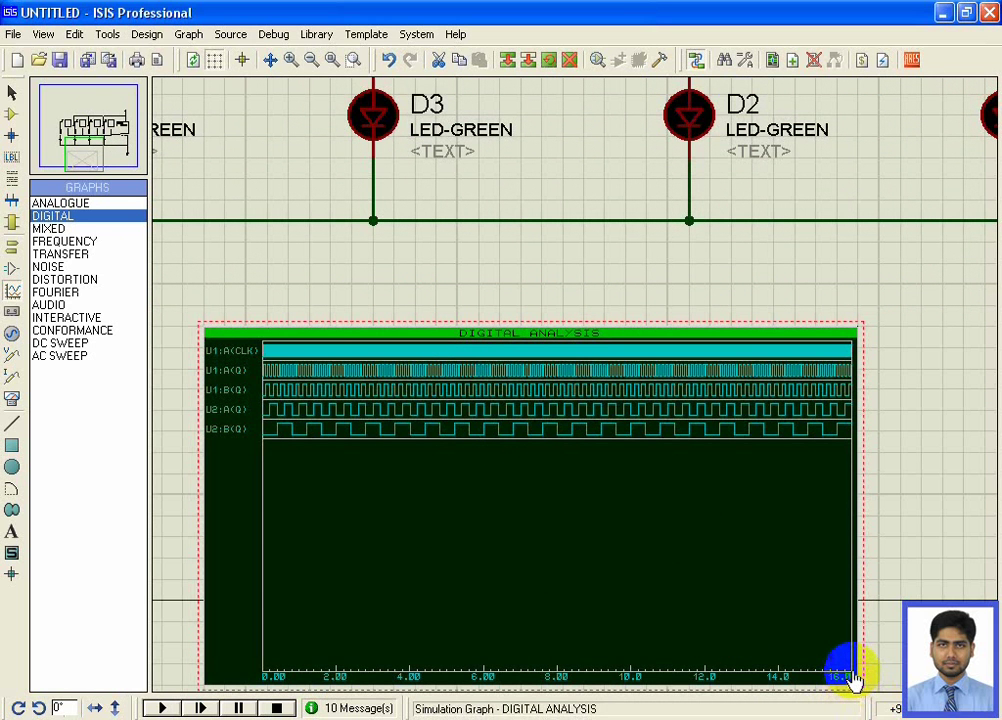
click(539, 513)
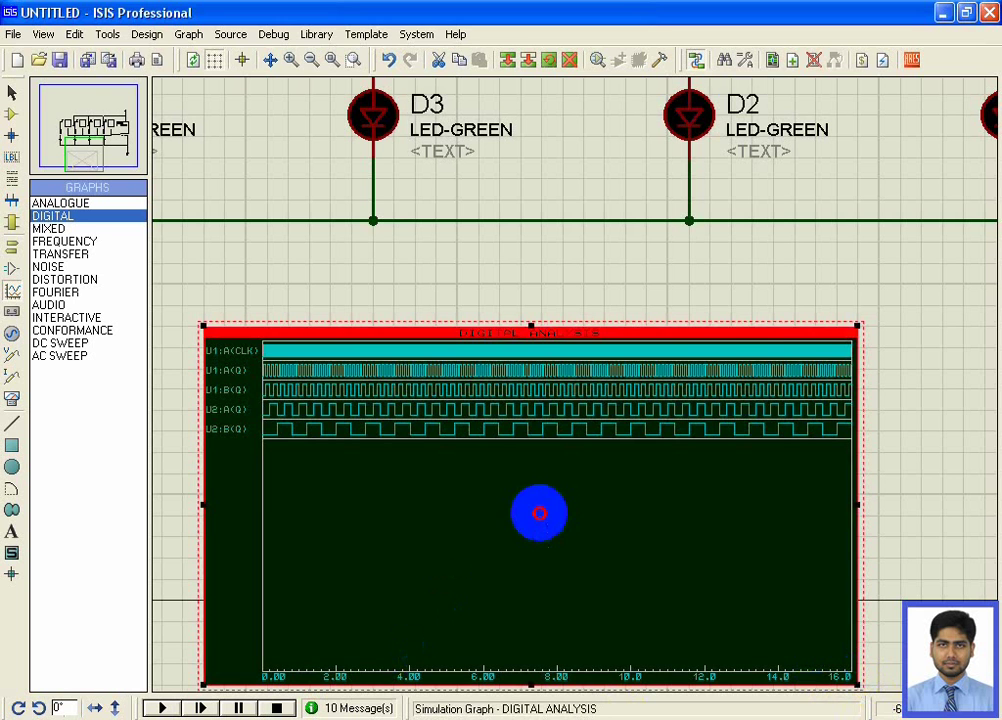
click(539, 513)
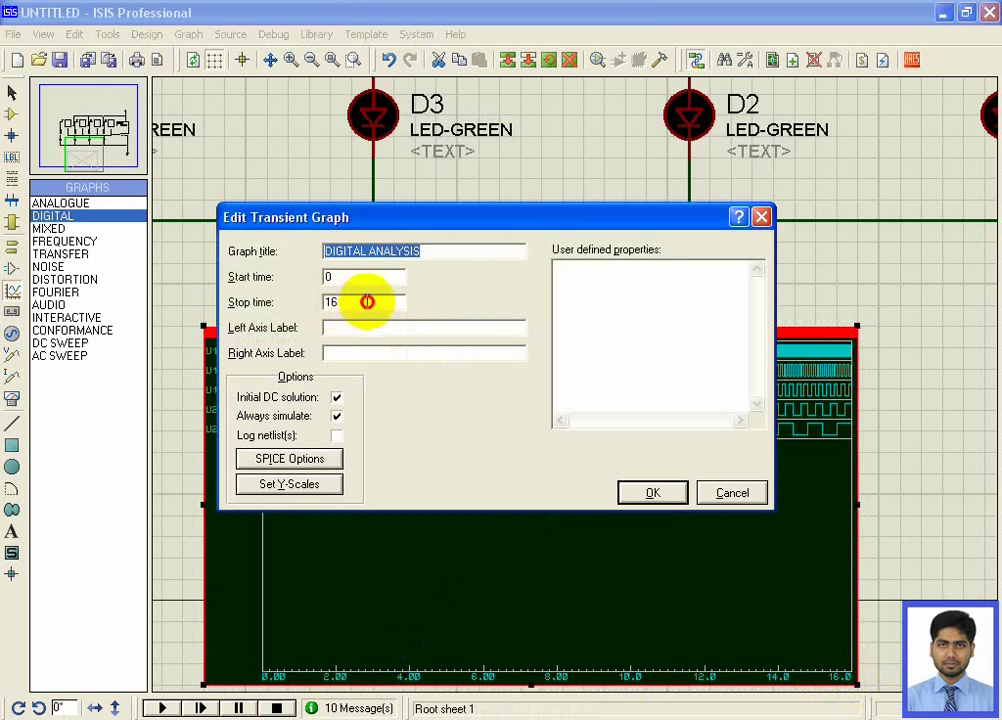
Change the Digital Analysis graph's stop time from 16 to 1 second
drag(367, 300, 318, 310)
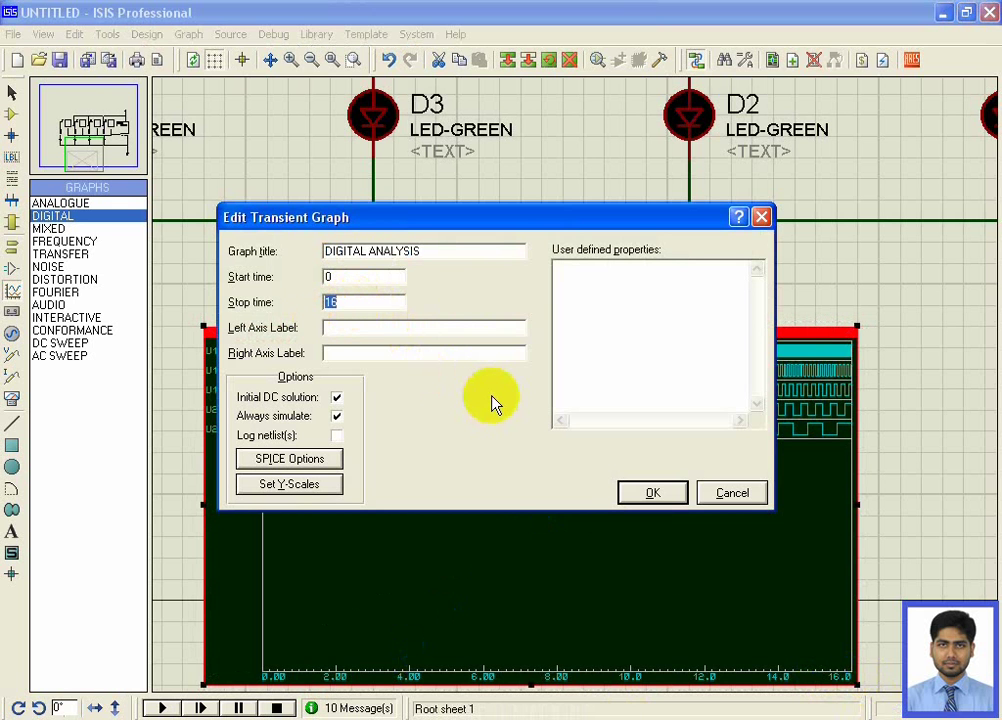
text(1)
click(652, 492)
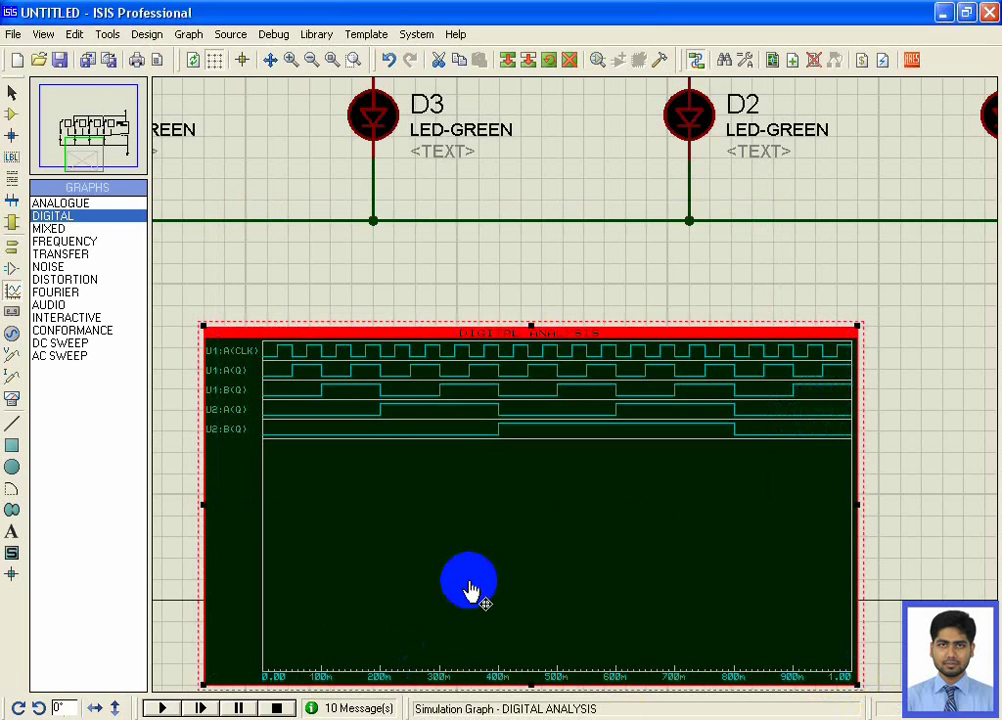
Re-simulate the graph so the 1-second CLK and Q counting waveforms are redrawn
click(568, 540)
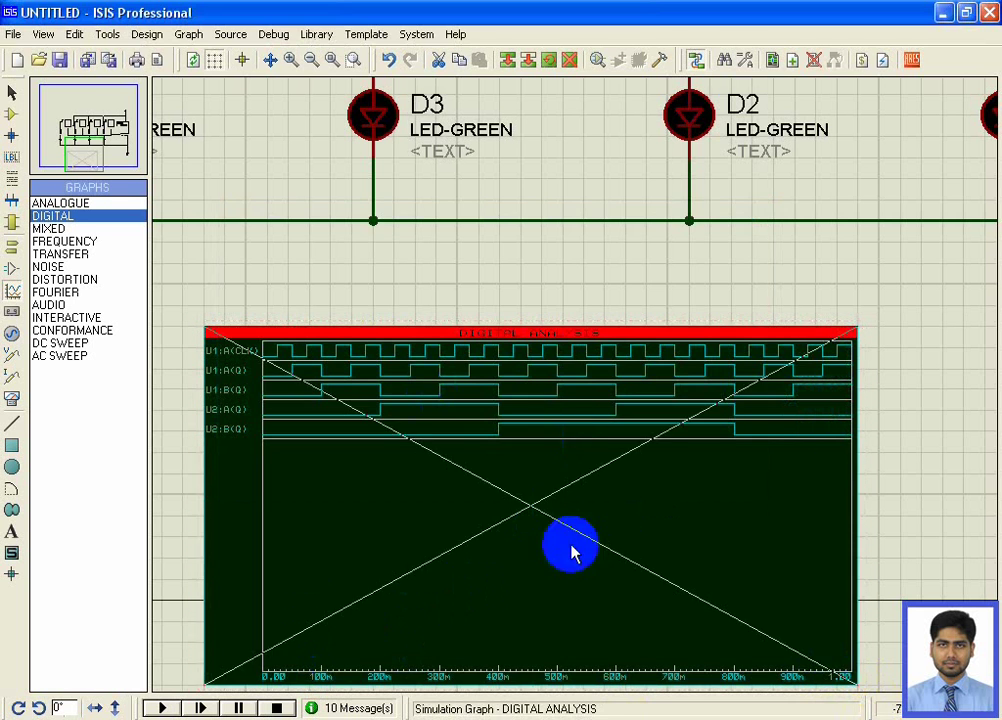
click(760, 219)
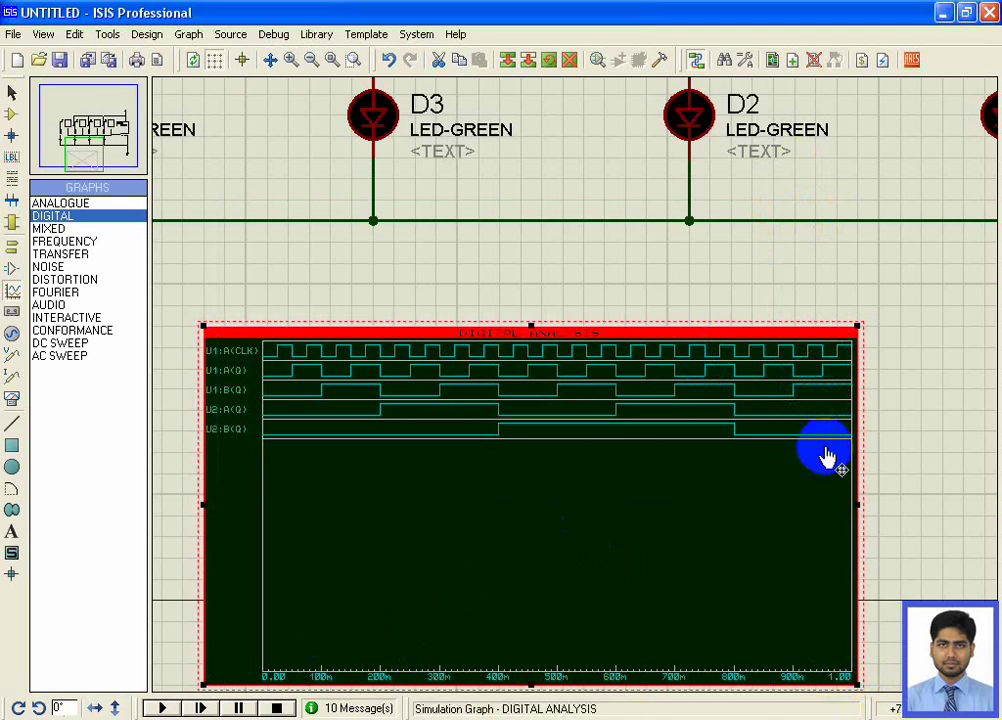
key(space)
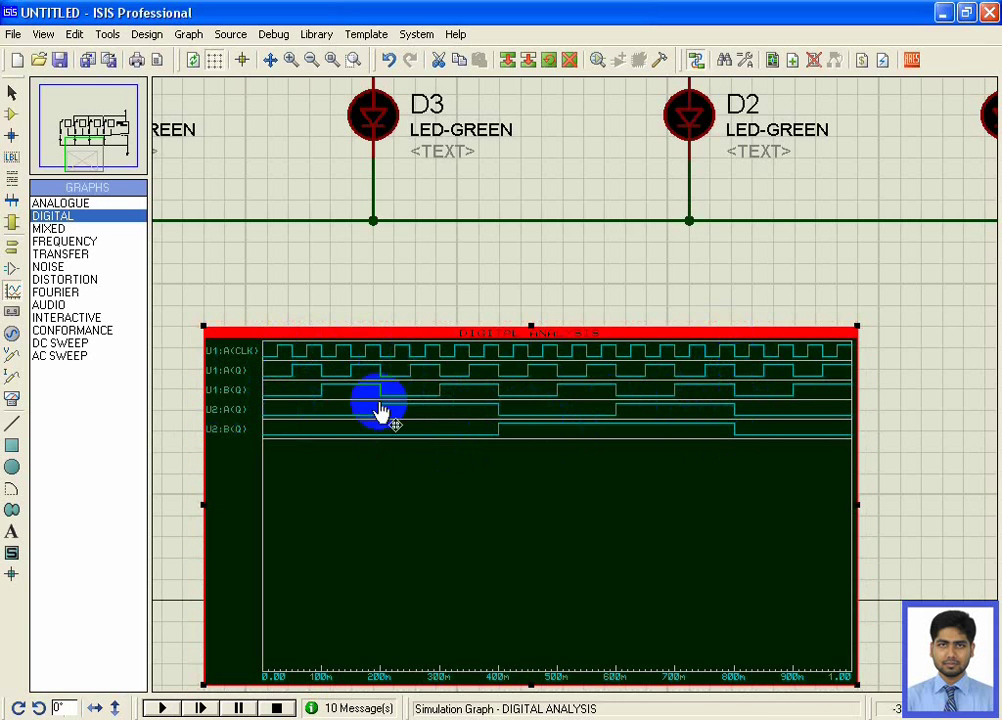
scroll(380, 409, down, 1)
scroll(624, 468, down, 1)
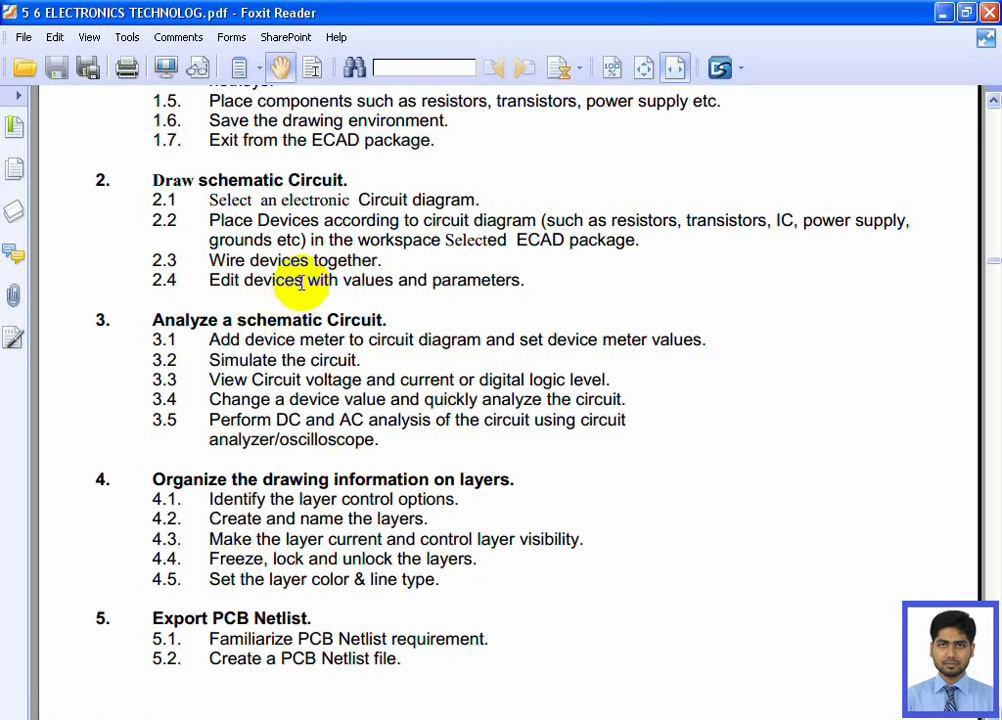
Scroll the syllabus PDF to sections 2–5, from Draw schematic Circuit through Export PCB Netlist
scroll(635, 217, down, 3)
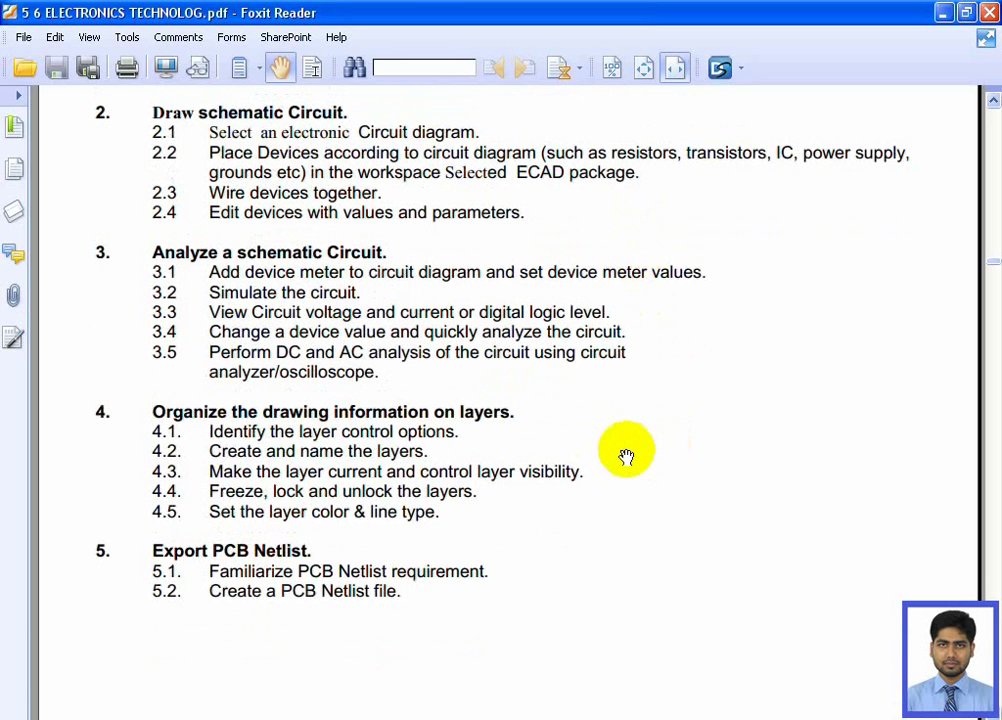
mouse_move(626, 456)
mouse_down()
mouse_move(649, 273)
mouse_move(649, 174)
mouse_move(633, 515)
mouse_up()
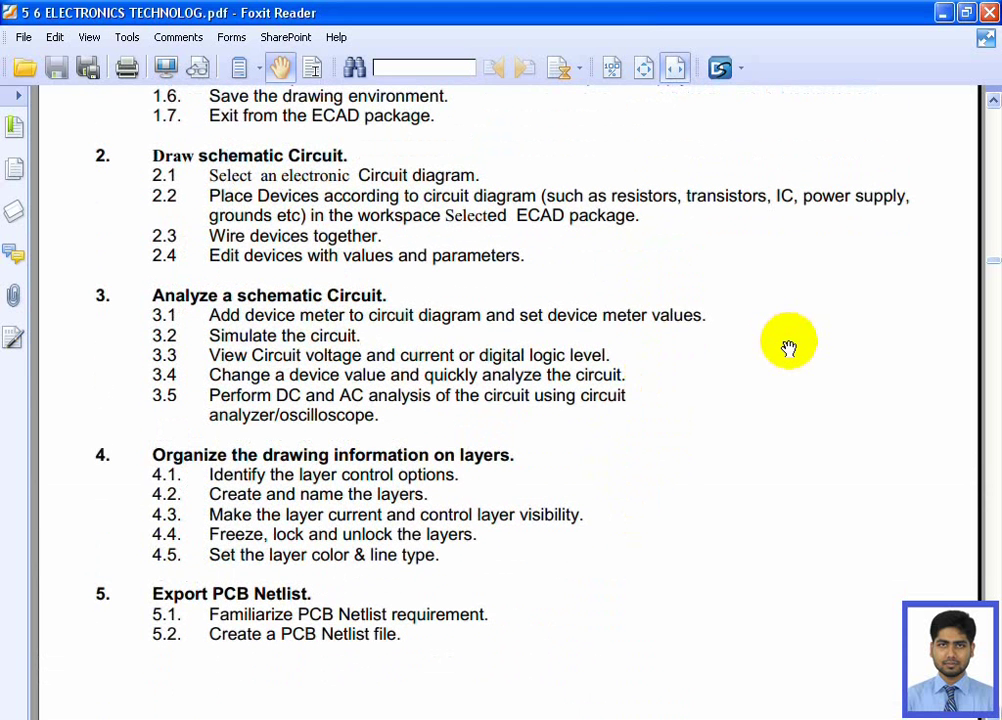